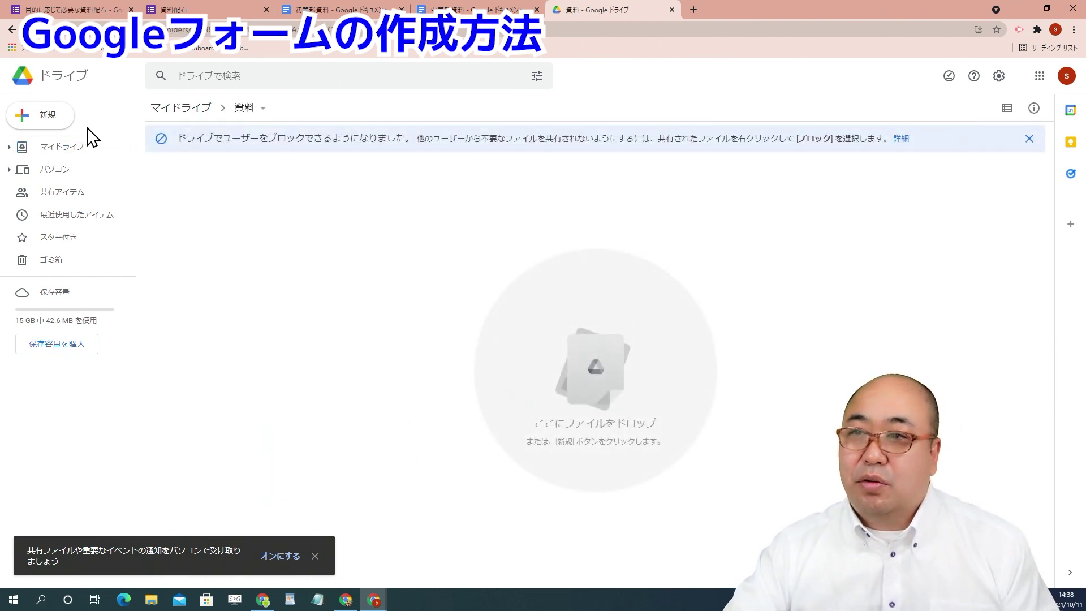
Step: Create a blank Google Doc named 1年資料 containing a line of 1s
left_click(55, 122)
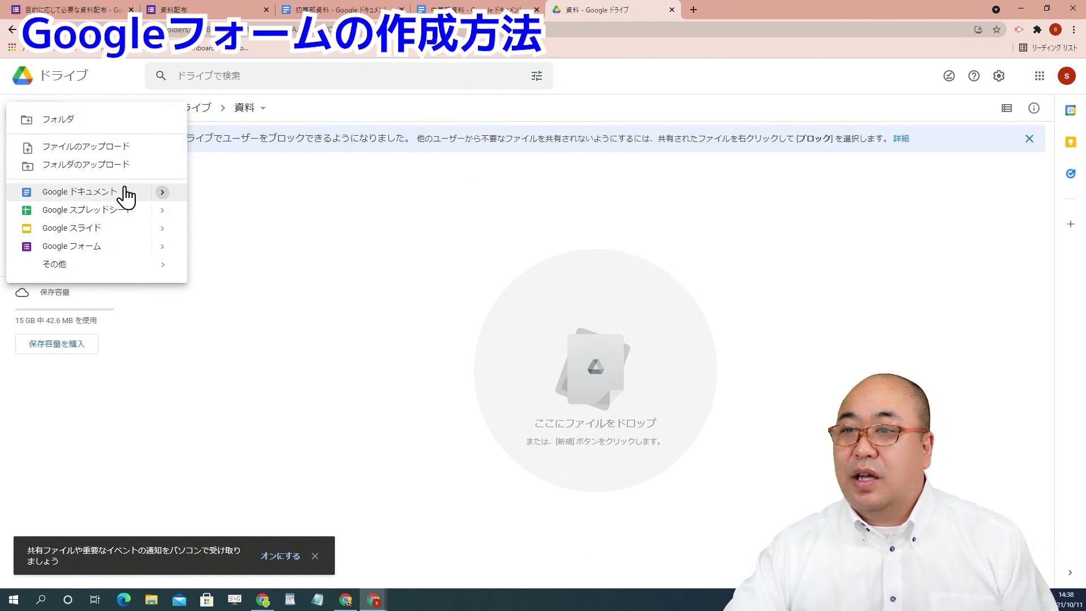
mouse_move(125, 195)
left_click(243, 196)
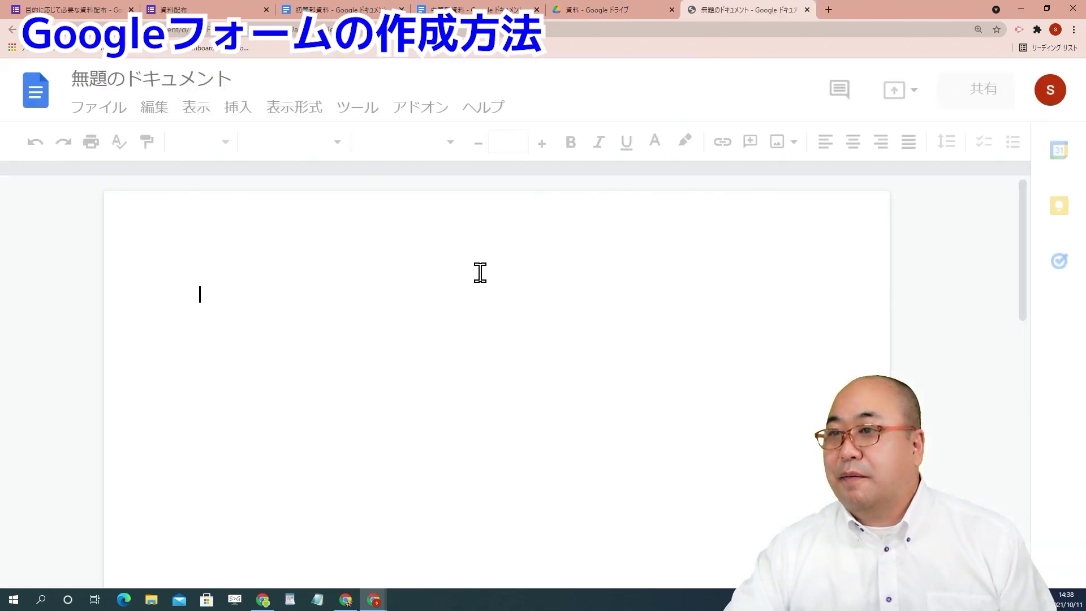
left_click(175, 83)
type("1年資料")
key("Return")
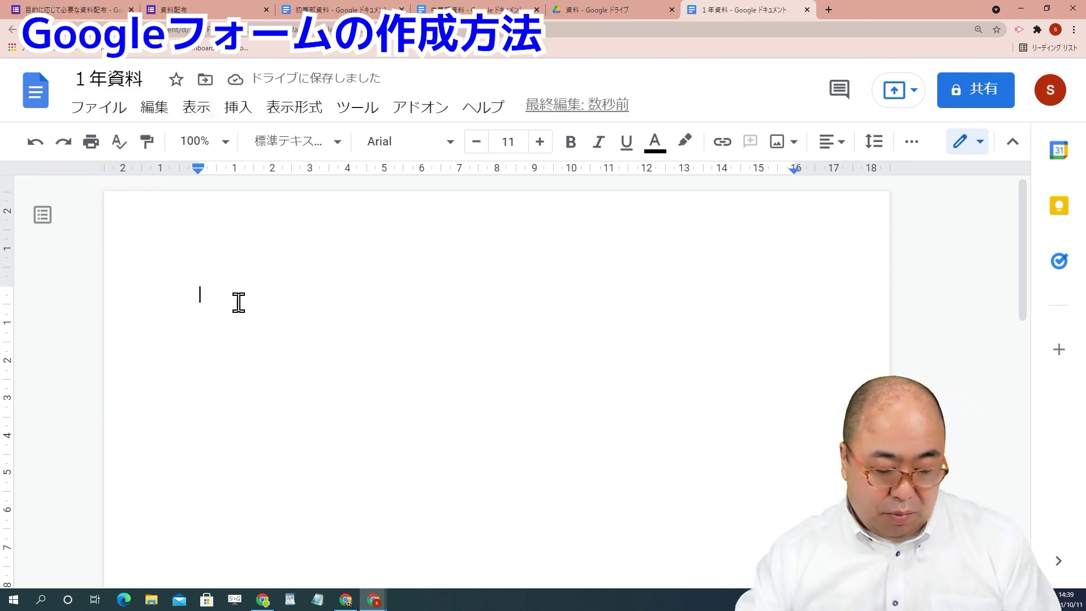
type("11111111111111111111111")
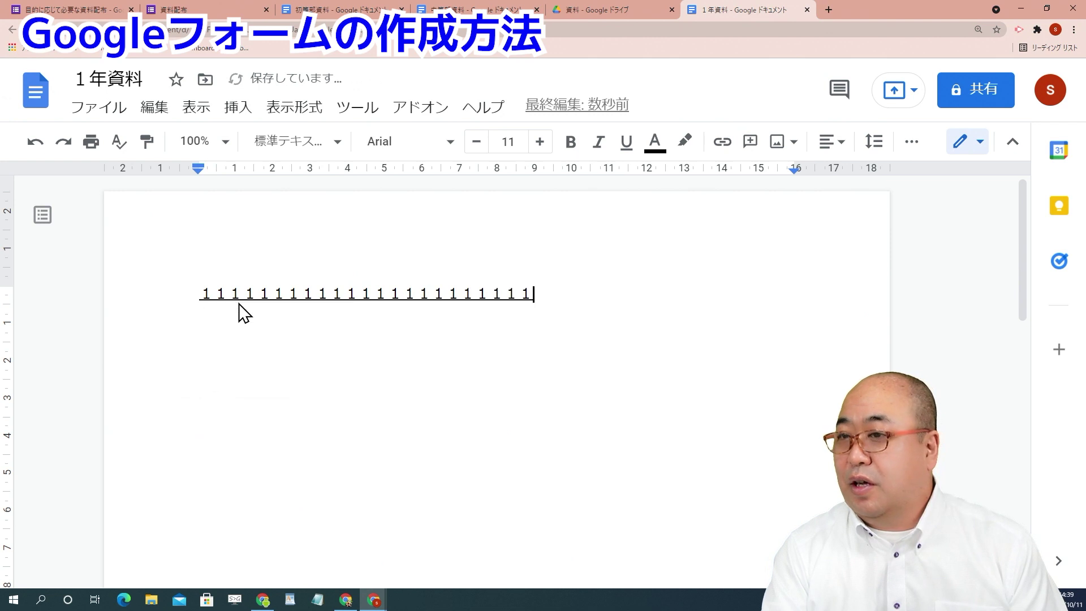
Step: Create a second blank document in the 資料 folder named 2年資料, filled with 2s
left_click(592, 7)
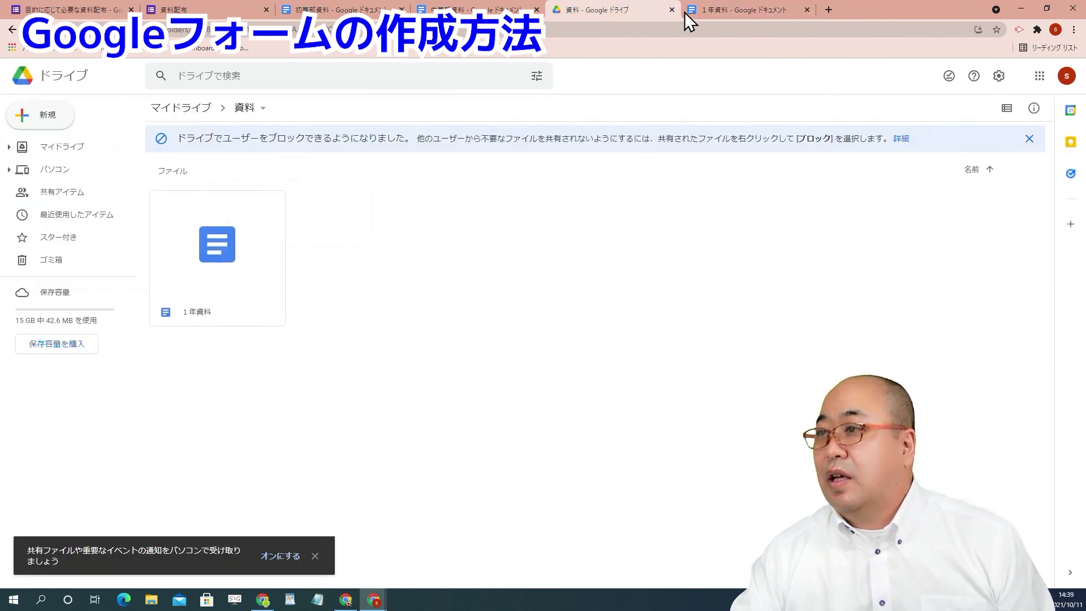
right_click(338, 233)
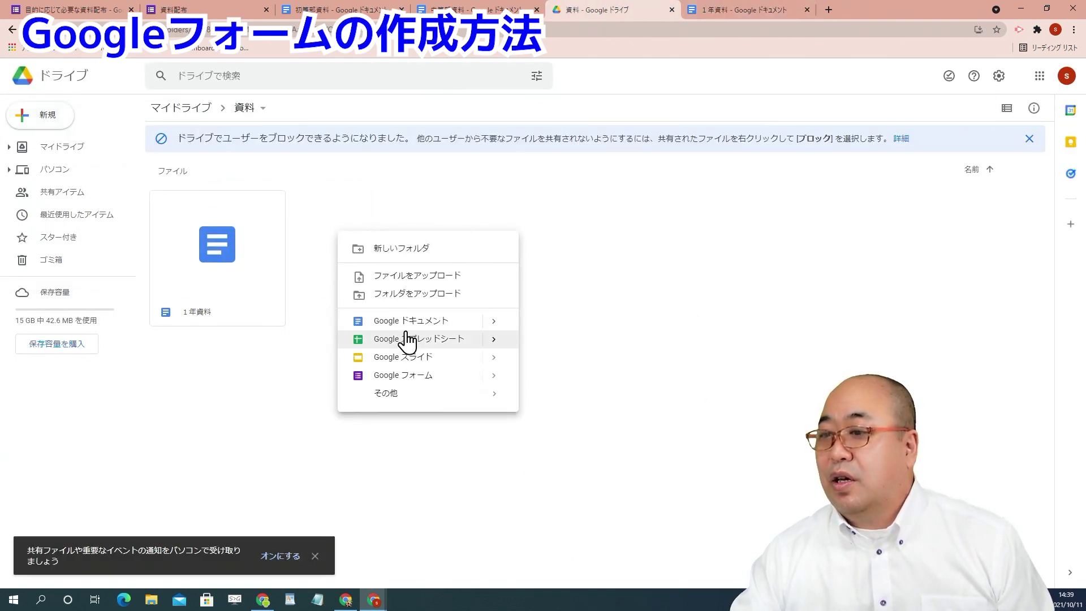
left_click(406, 318)
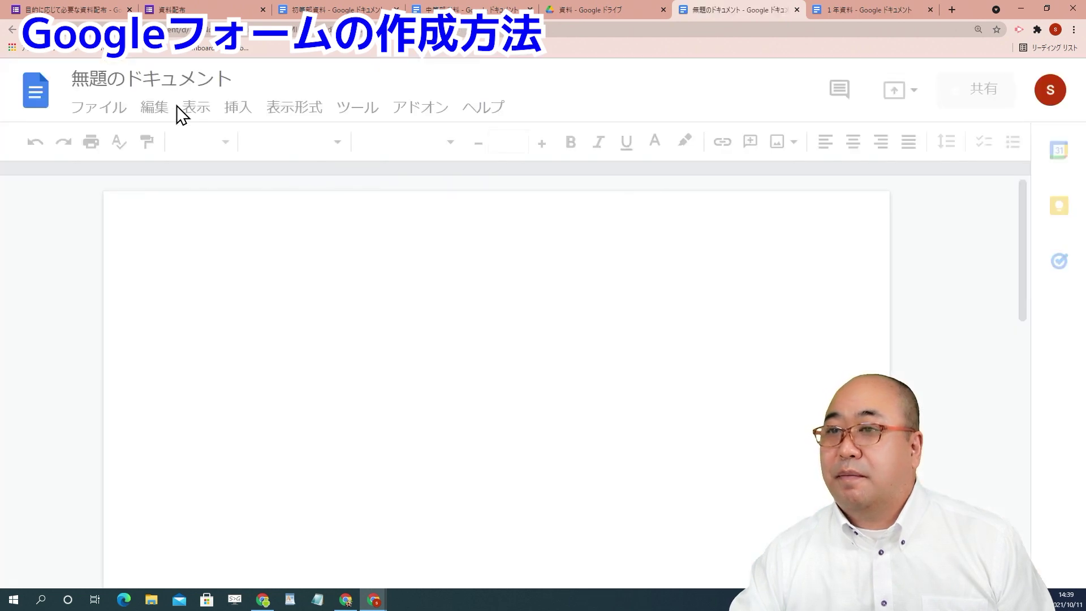
left_click(161, 85)
type("2nennsi")
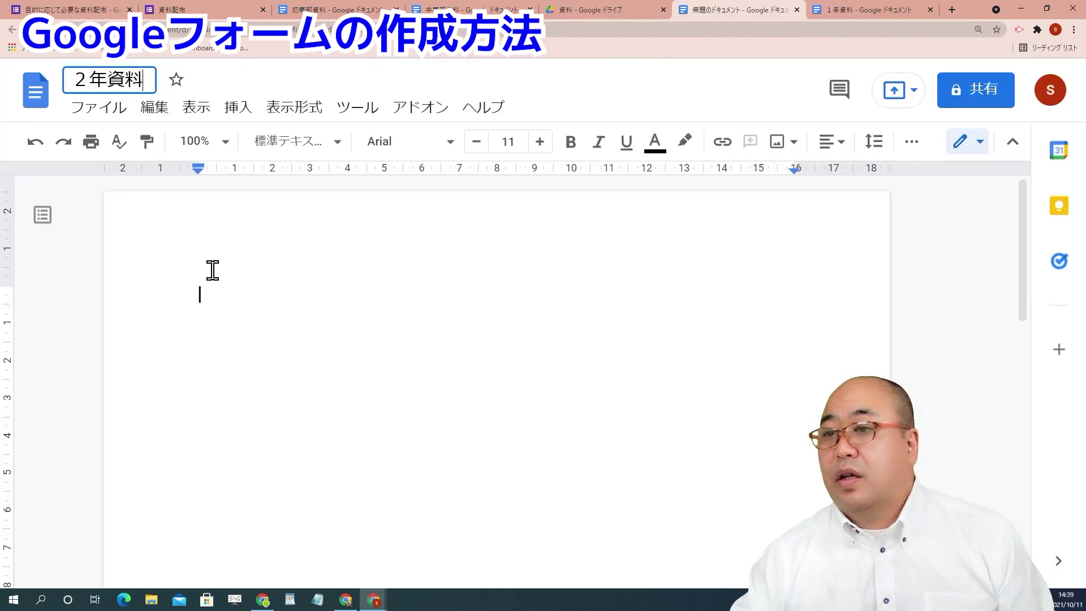
type("2222222222222222222222")
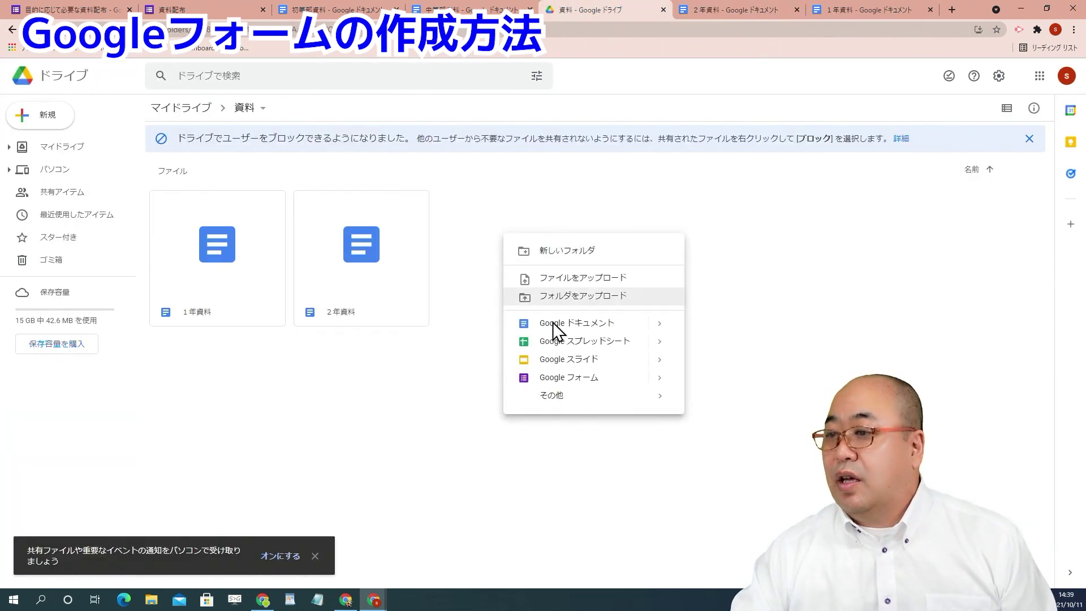
Step: Create a third document named 3年資料 containing a line of 3s
left_click(552, 332)
left_click(132, 85)
type("3nennsiryou")
key("Return")
left_click(281, 309)
type("3333333333333333333333333333")
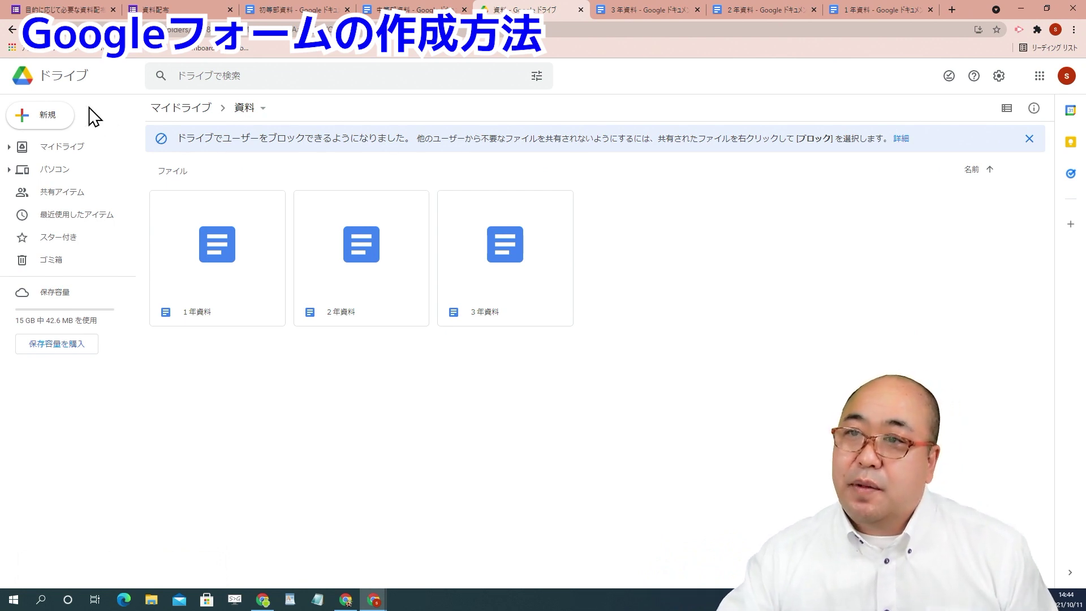
Step: Create a new Google Form from the 資料 folder's 新規 menu and rename it 資料配布
left_click(61, 117)
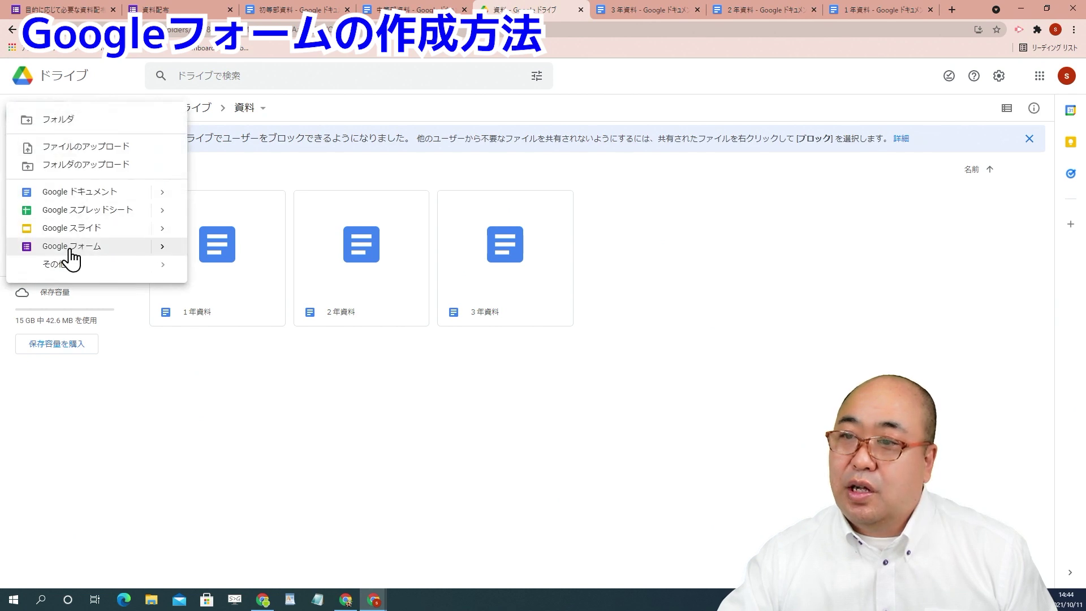
left_click(71, 247)
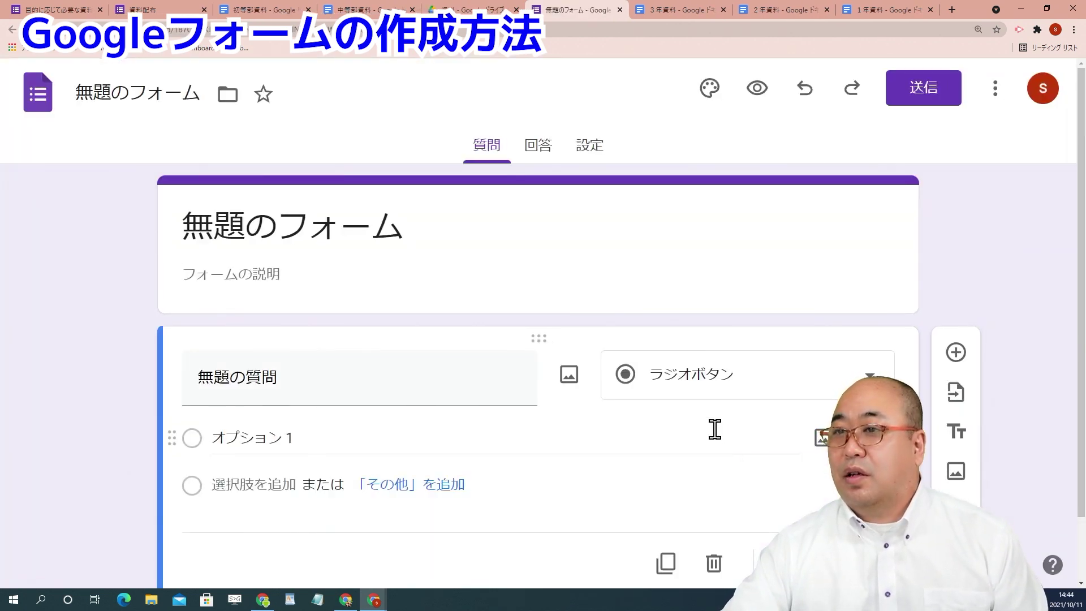
left_click(170, 101)
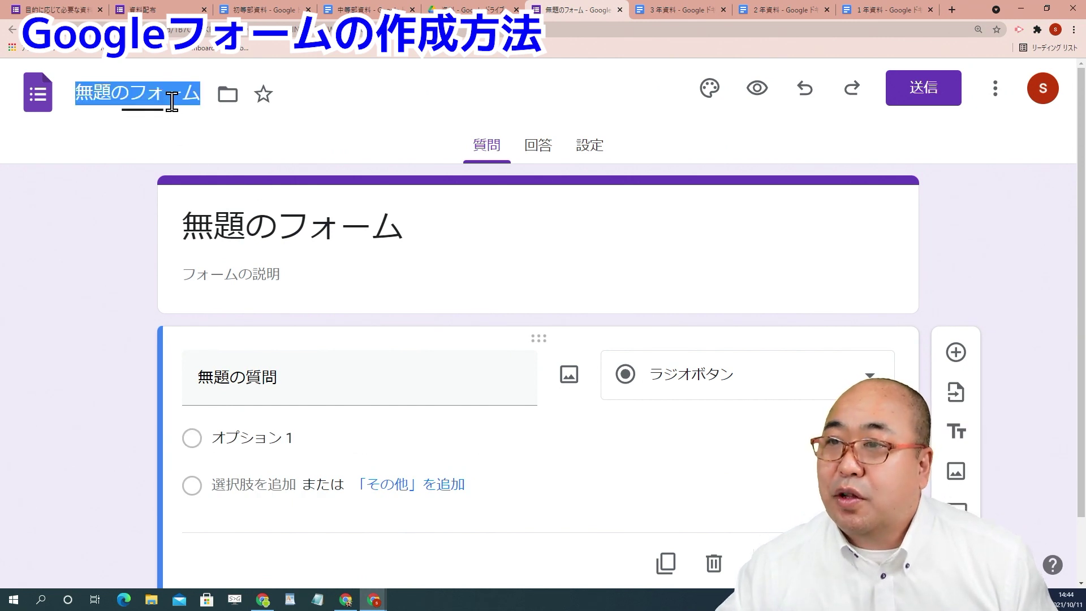
type("資料は")
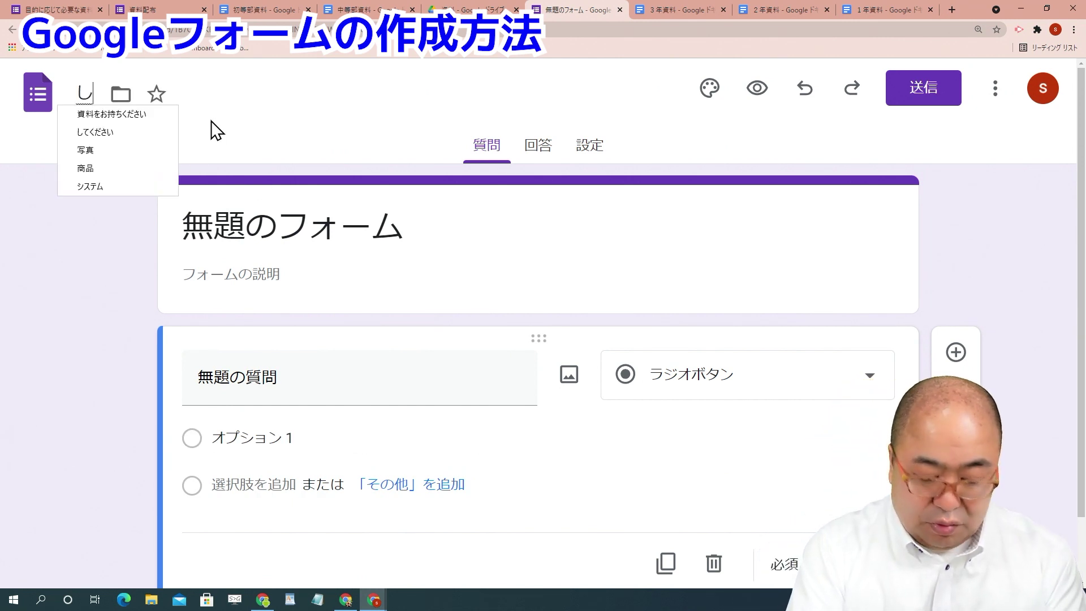
type("いふ")
key("space")
key("Return")
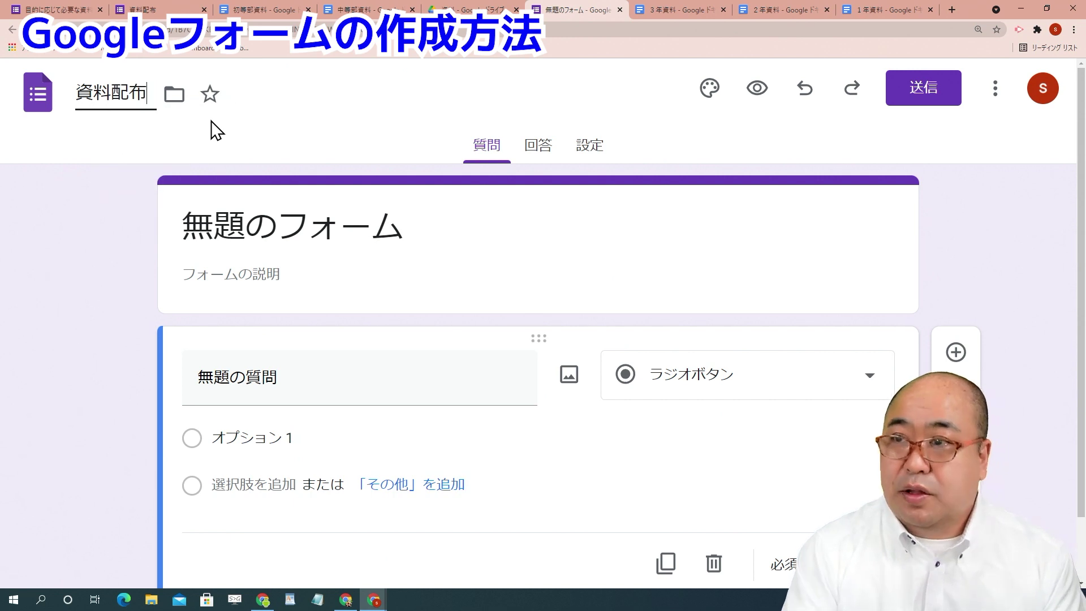
left_click(564, 312)
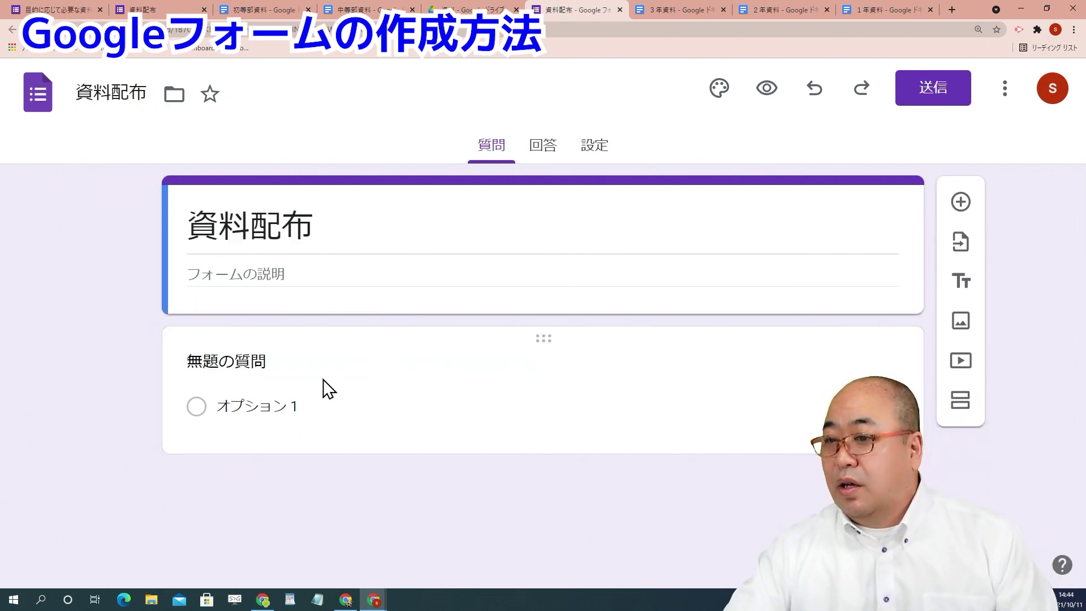
Step: Title the first question 必要な資料を選択してください
left_click(258, 364)
type("h")
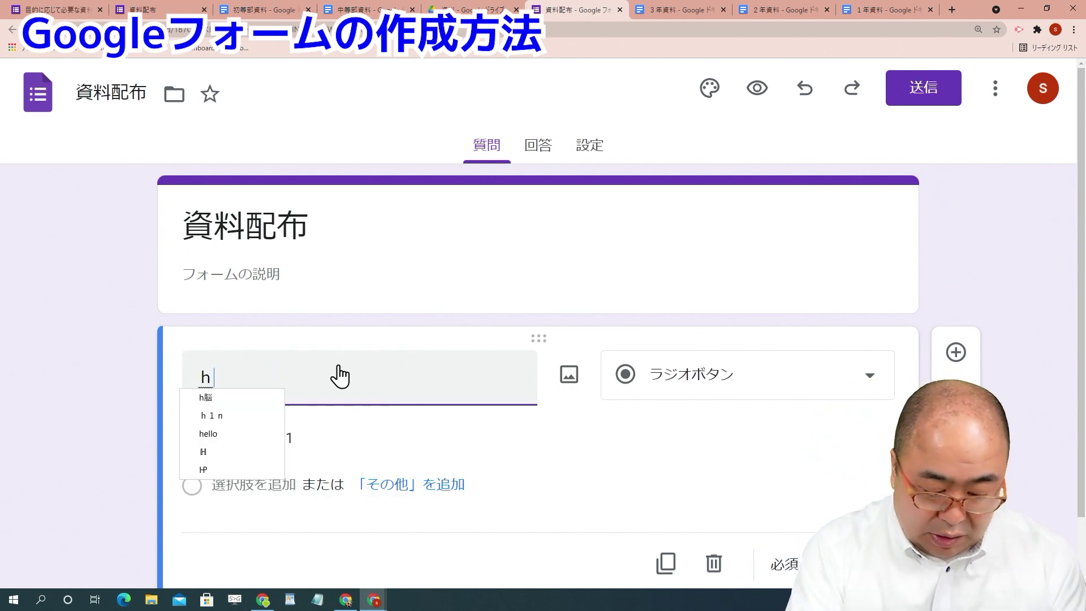
type("ituyounasiryouwo")
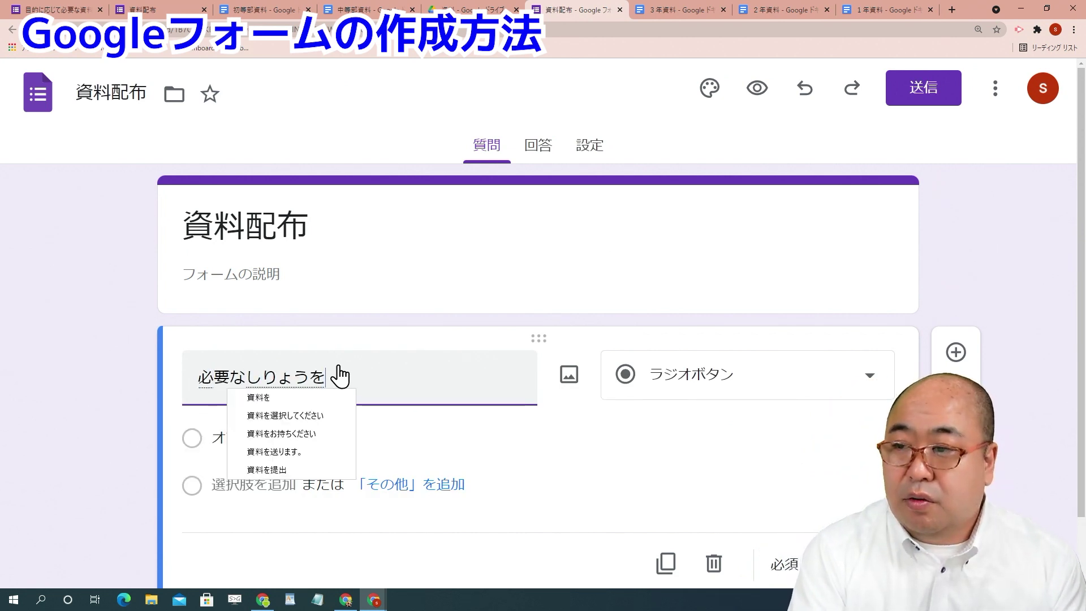
key("space")
key("Return")
type("sentaku")
key("space")
type("sitekudasai")
key("Return")
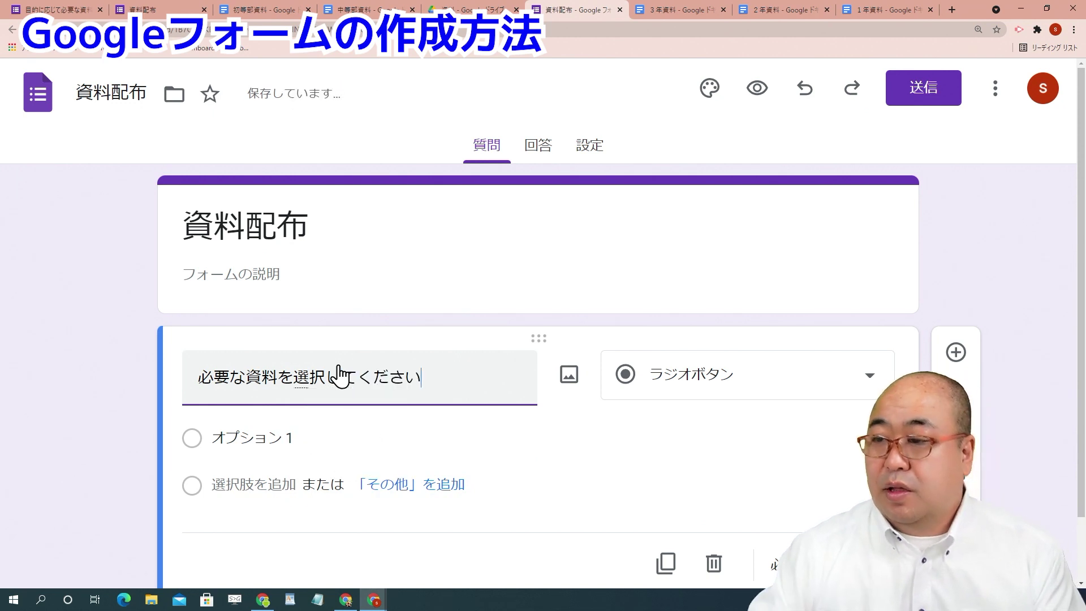
Step: Fill in the answer choices 1年生, 2年生 and 3年生
left_click(281, 443)
type("1nensei")
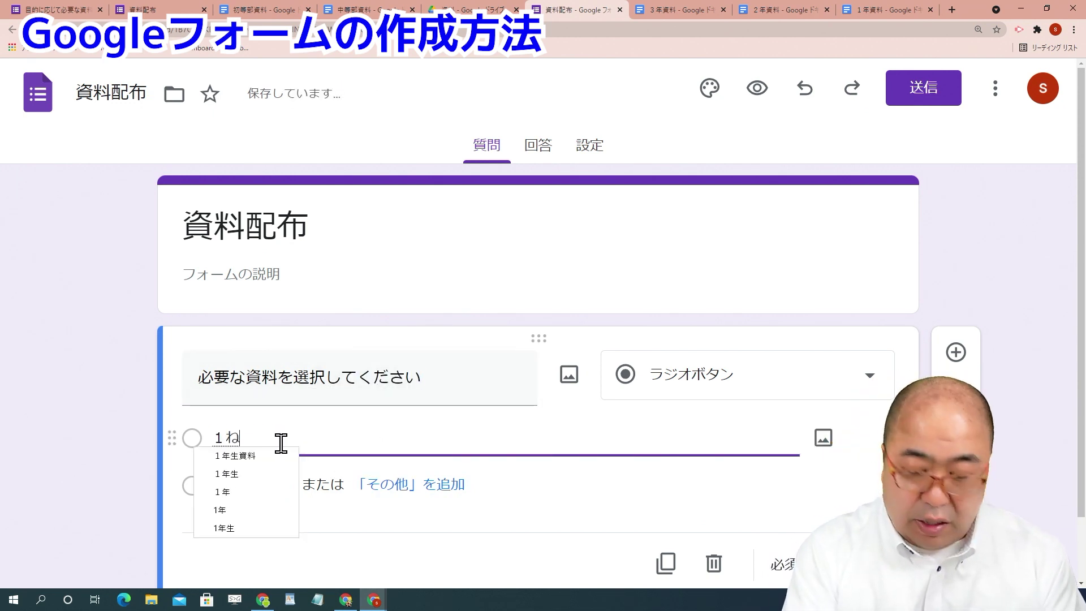
key("space")
left_click(250, 482)
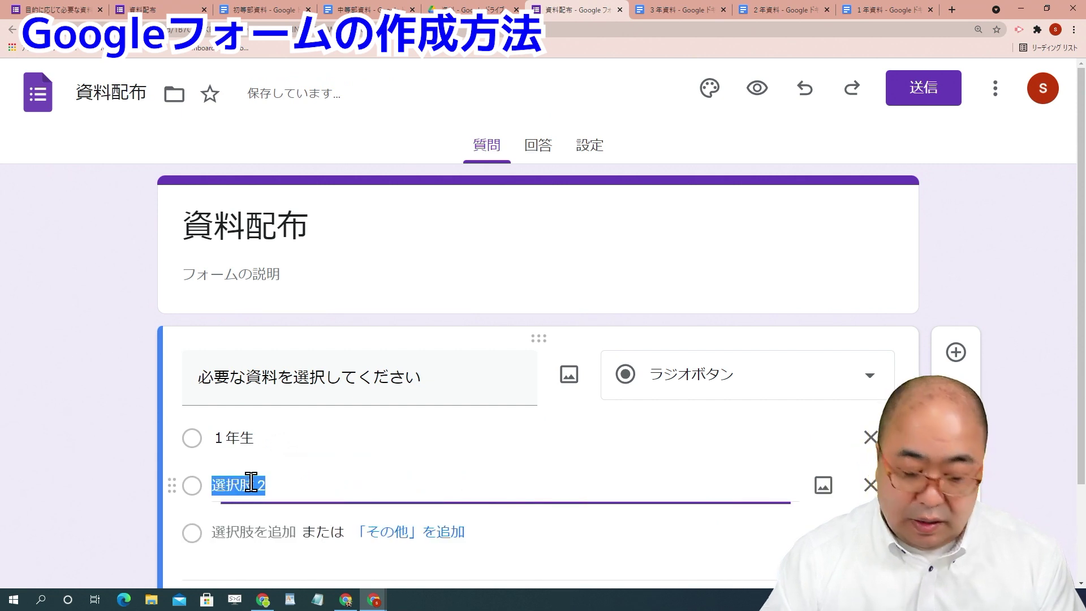
type("2nensei")
key("space")
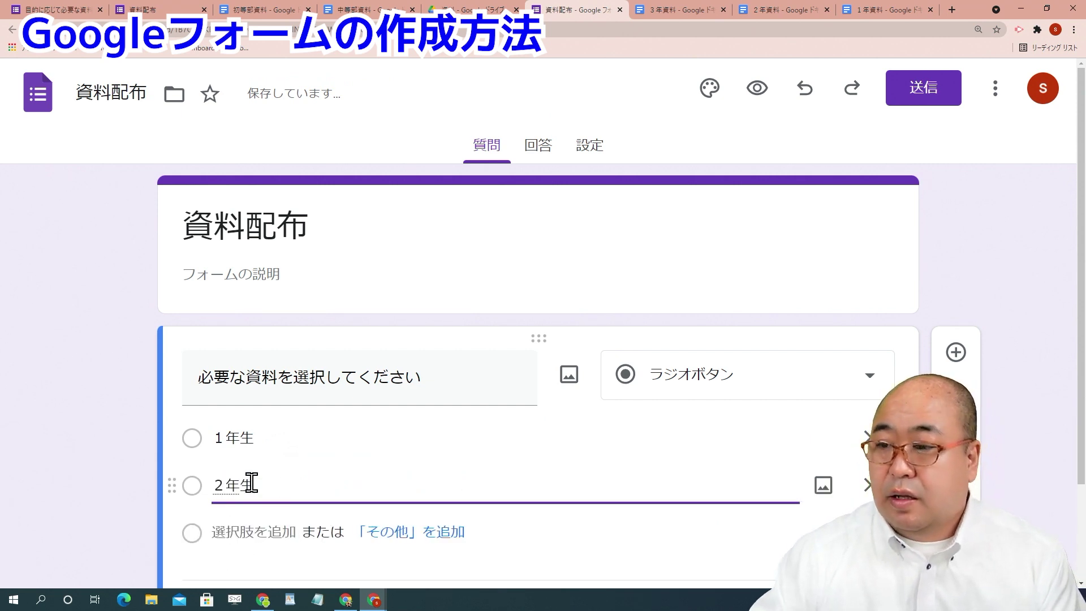
key("Return")
scroll(260, 441, "down", 2)
left_click(270, 408)
type("3n")
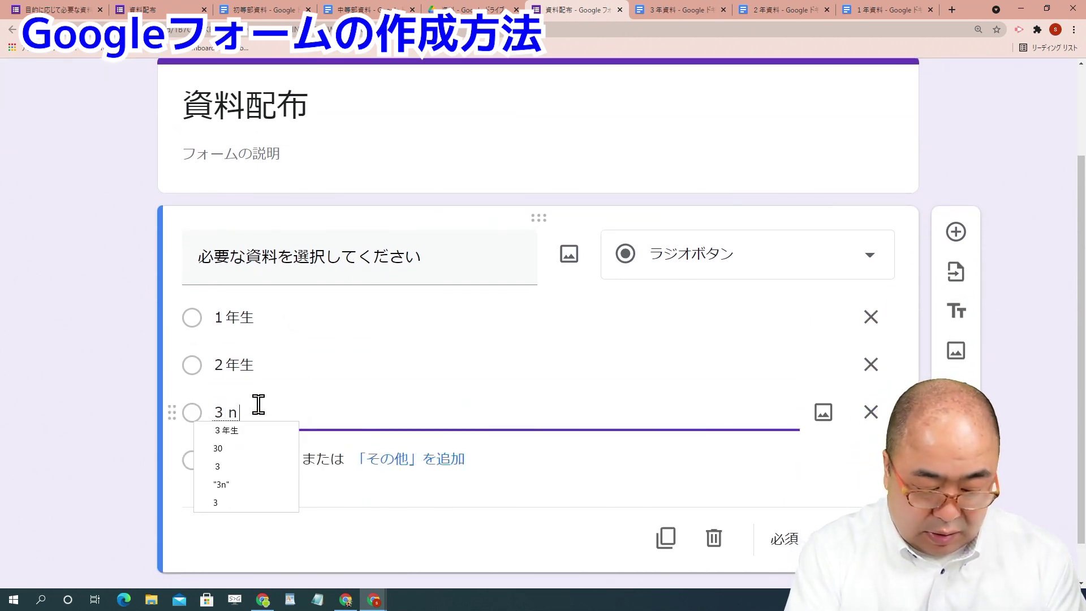
type("ensei")
key("space")
key("Return")
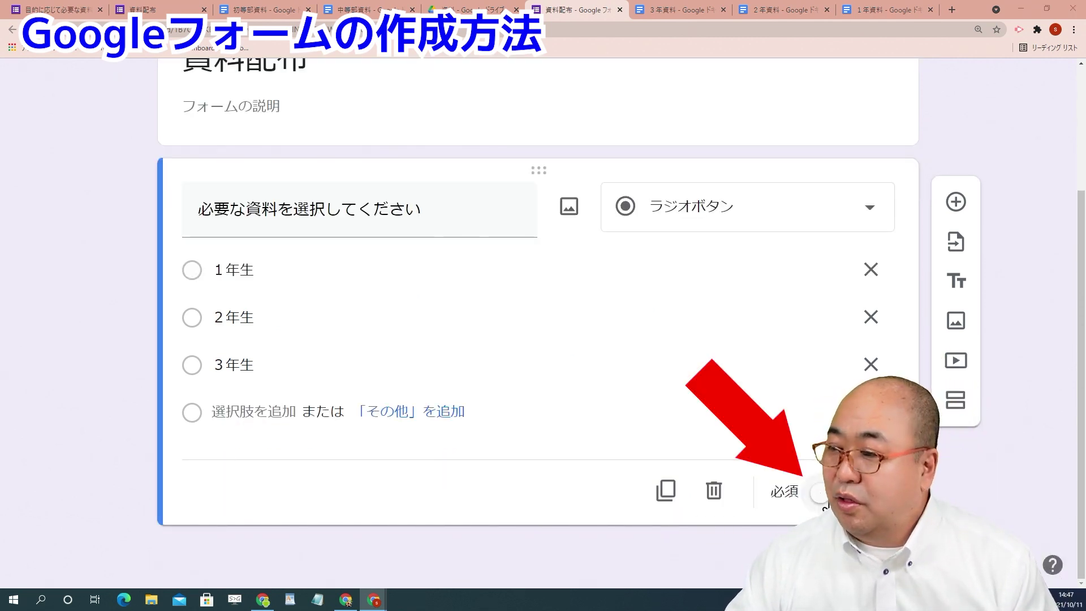
Step: Make the question required and add four untitled sections after it, five sections in total
left_click(821, 493)
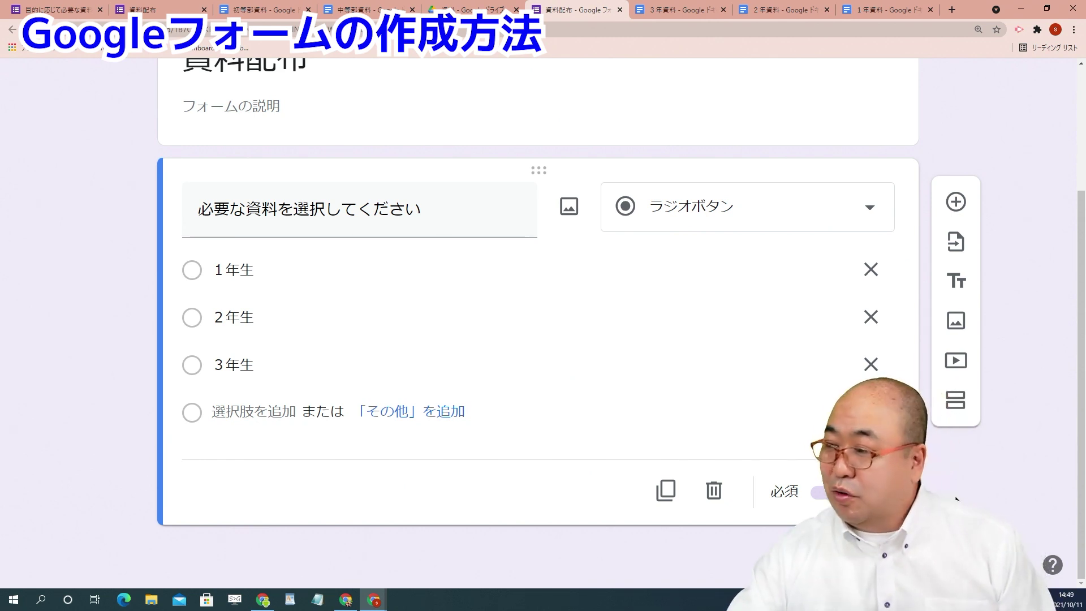
left_click(953, 403)
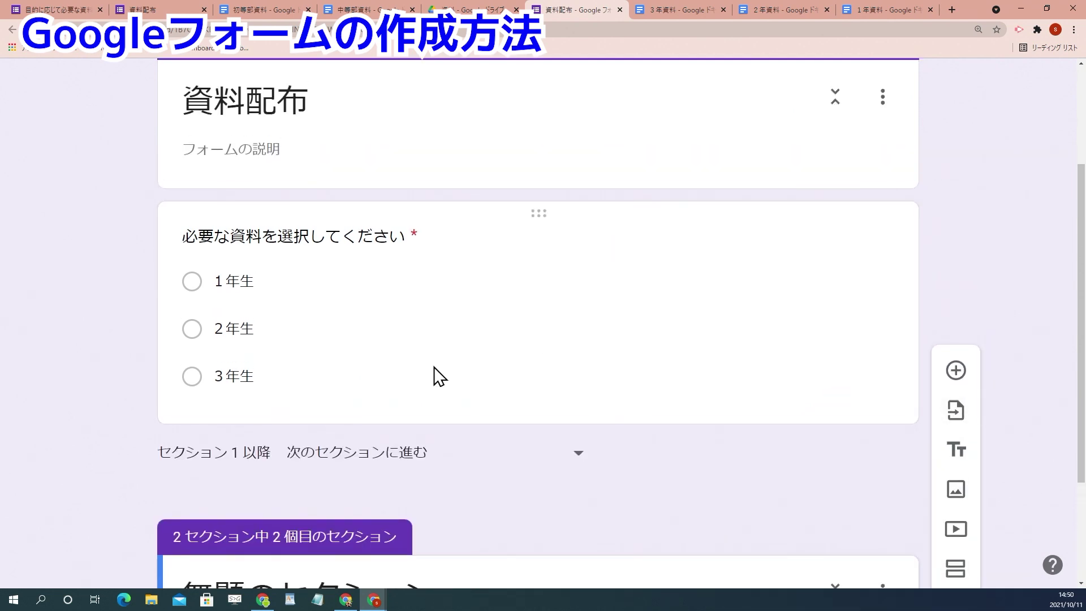
scroll(242, 177, "up", 3)
scroll(281, 195, "down", 5)
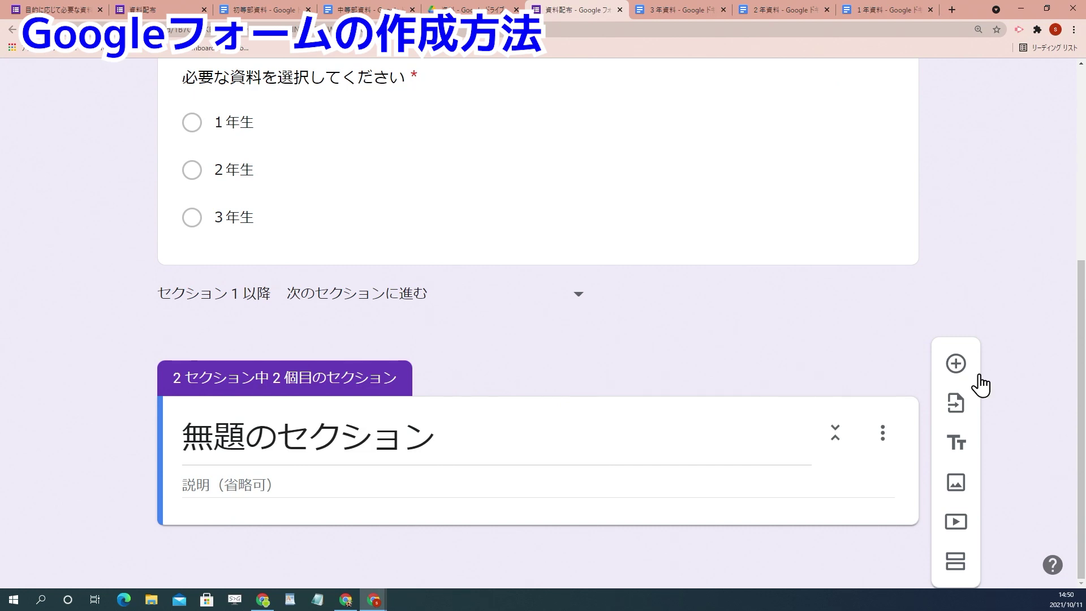
left_click(962, 562)
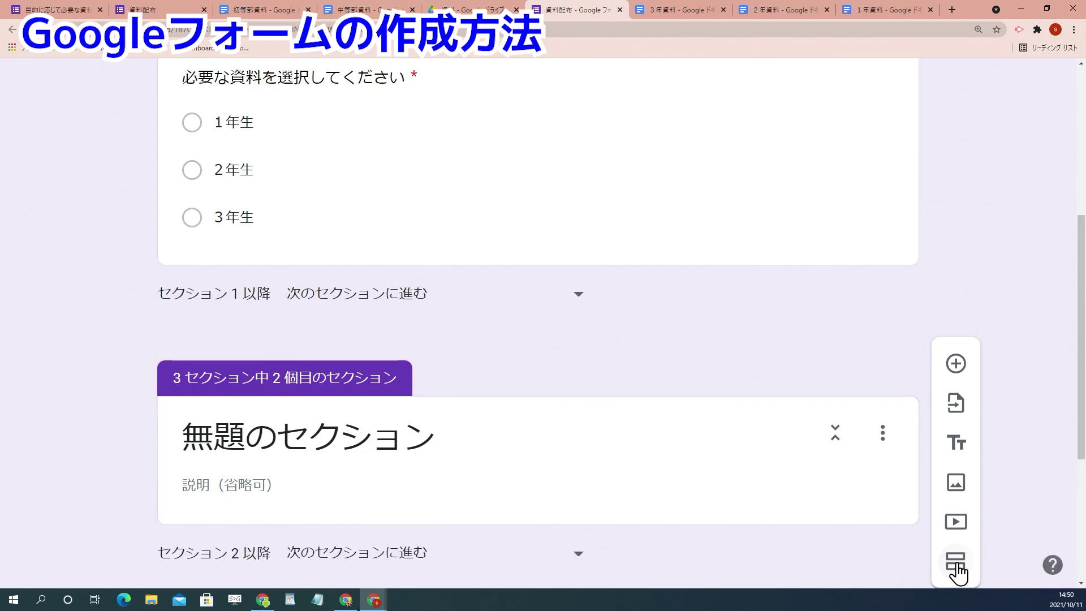
left_click(956, 570)
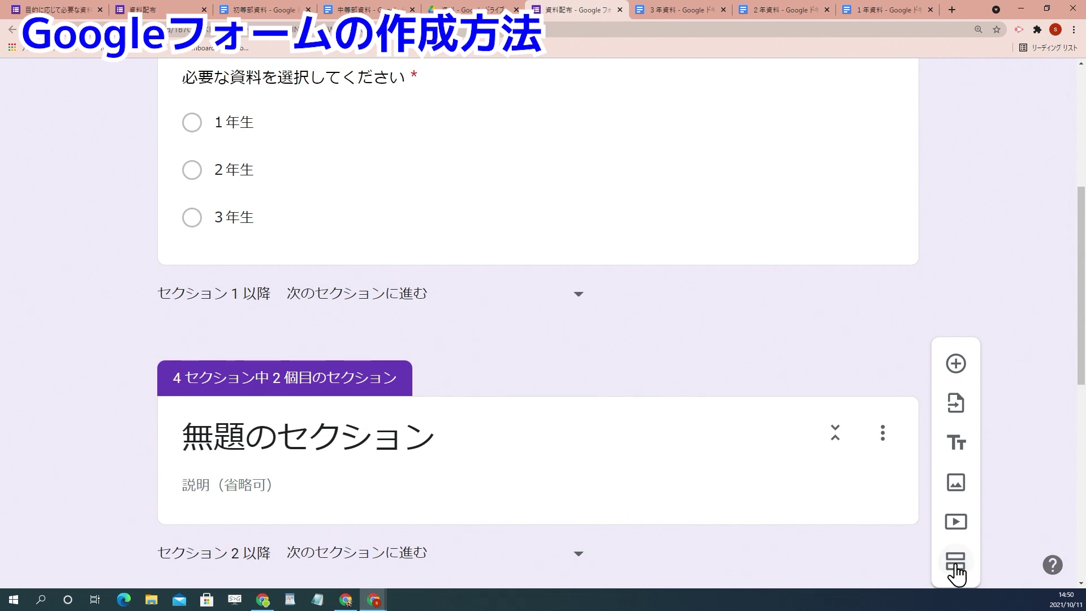
left_click(956, 569)
scroll(492, 355, "up", 4)
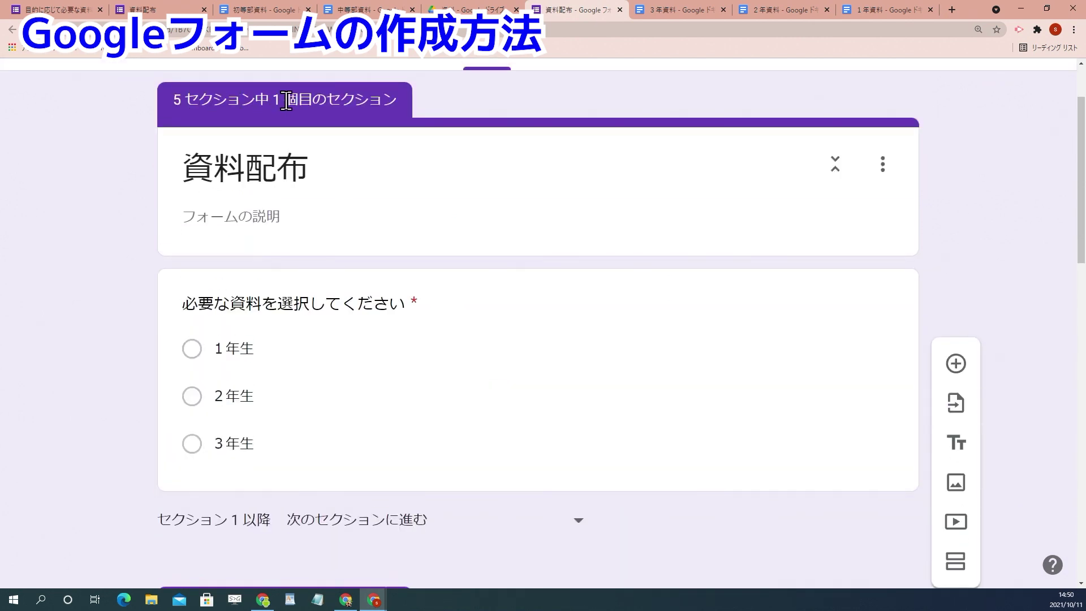
scroll(351, 274, "down", 15)
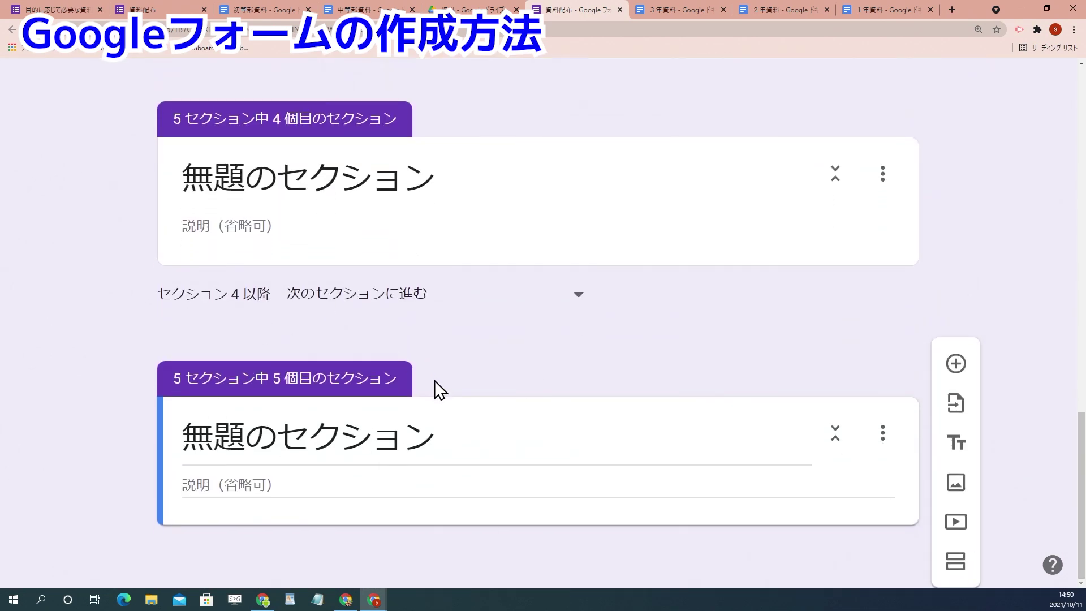
scroll(616, 361, "up", 9)
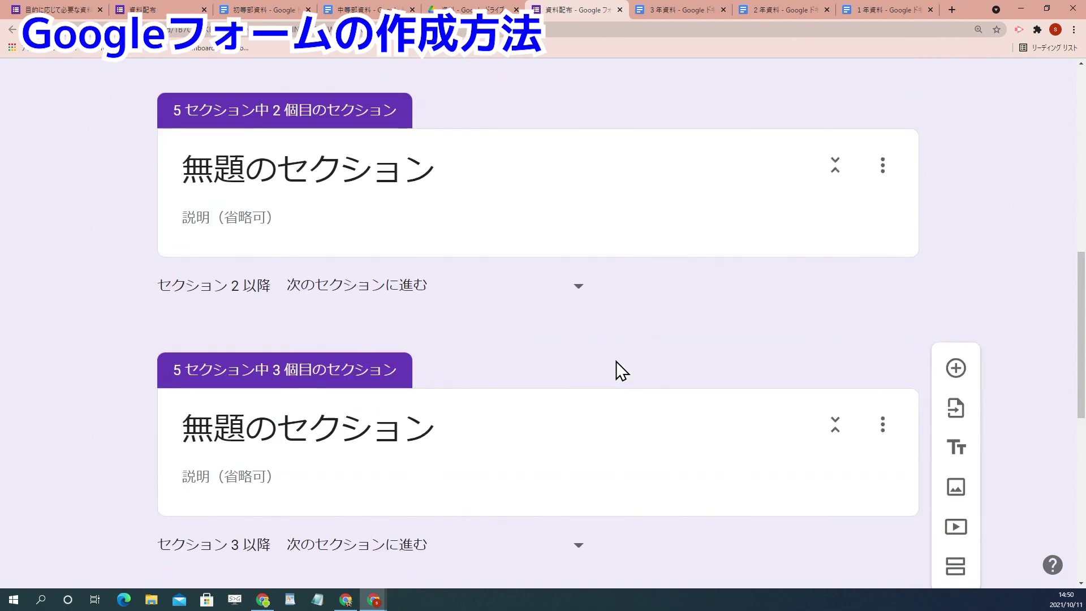
scroll(616, 364, "up", 7)
scroll(613, 370, "down", 3)
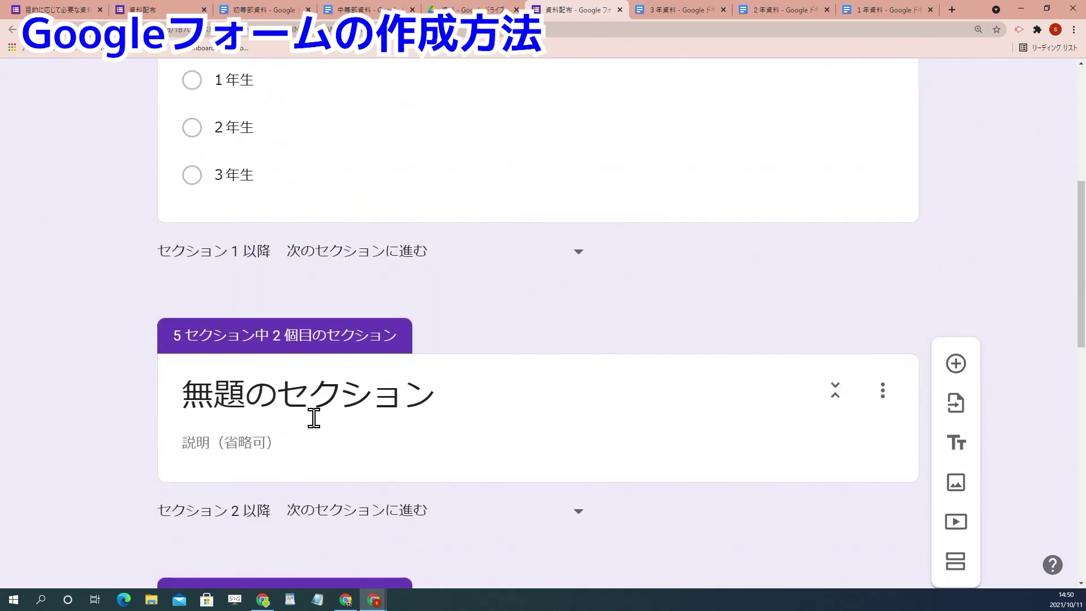
Step: Title sections 2 and 3 as 1年生の資料 and 2年生の資料
left_click(290, 404)
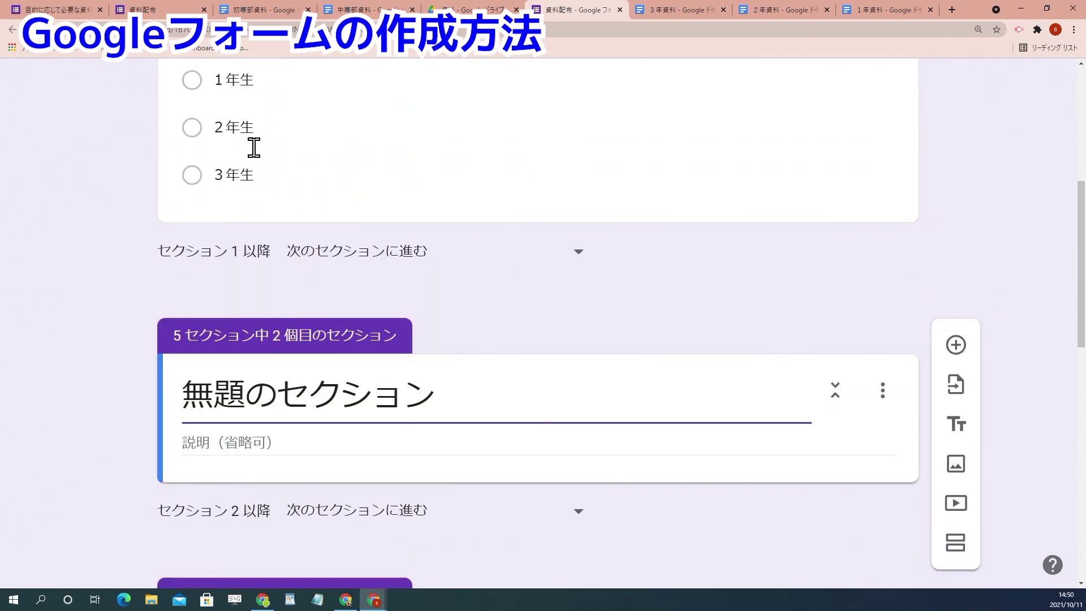
left_click_drag(446, 398, 78, 390)
type("1年生お")
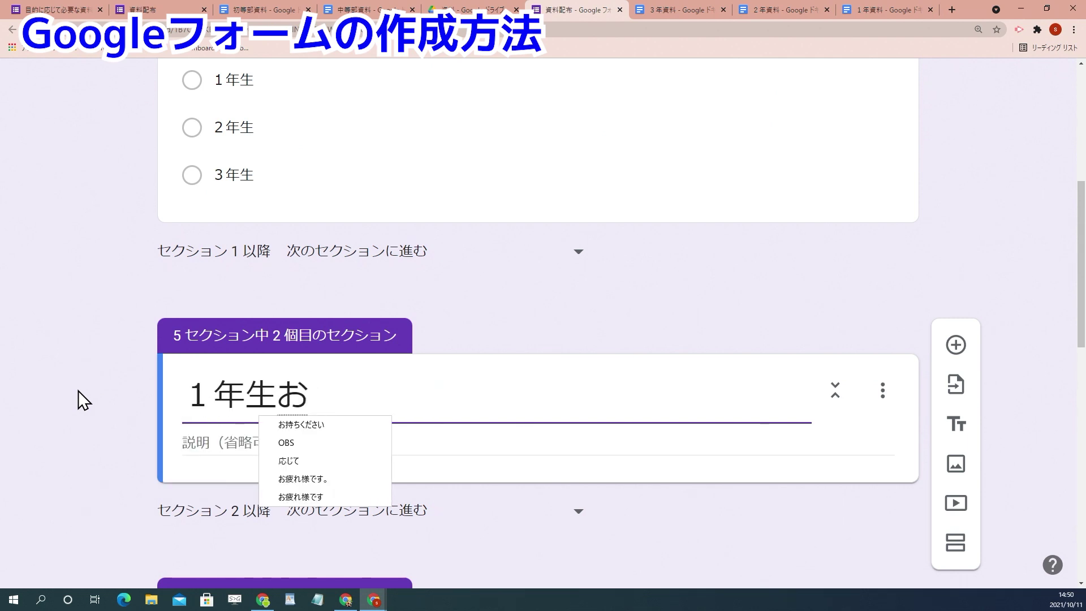
key("BackSpace")
type("の資料")
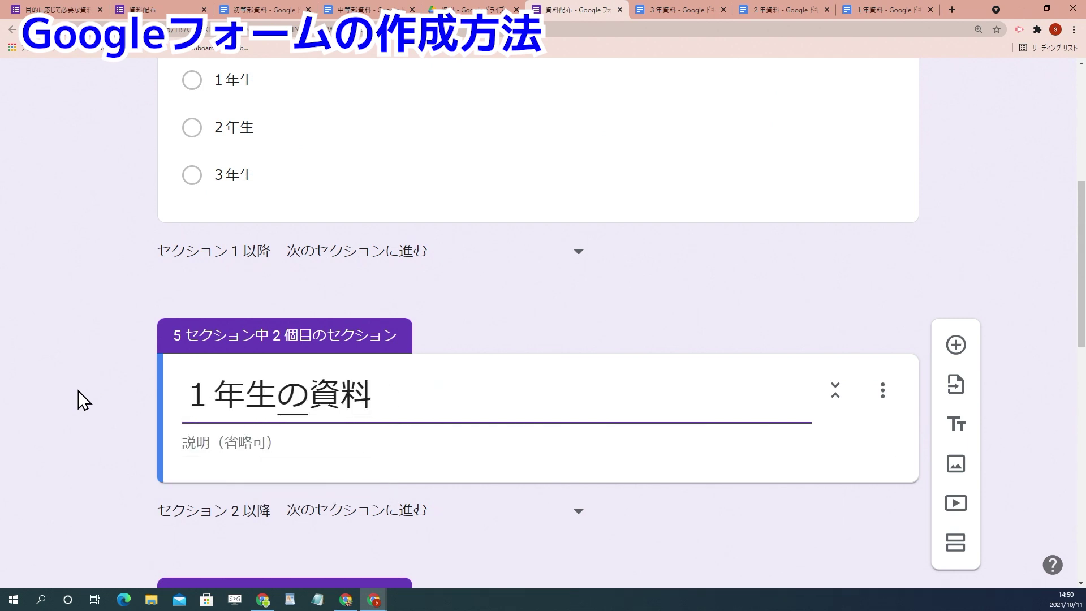
key("Return")
scroll(79, 390, "down", 5)
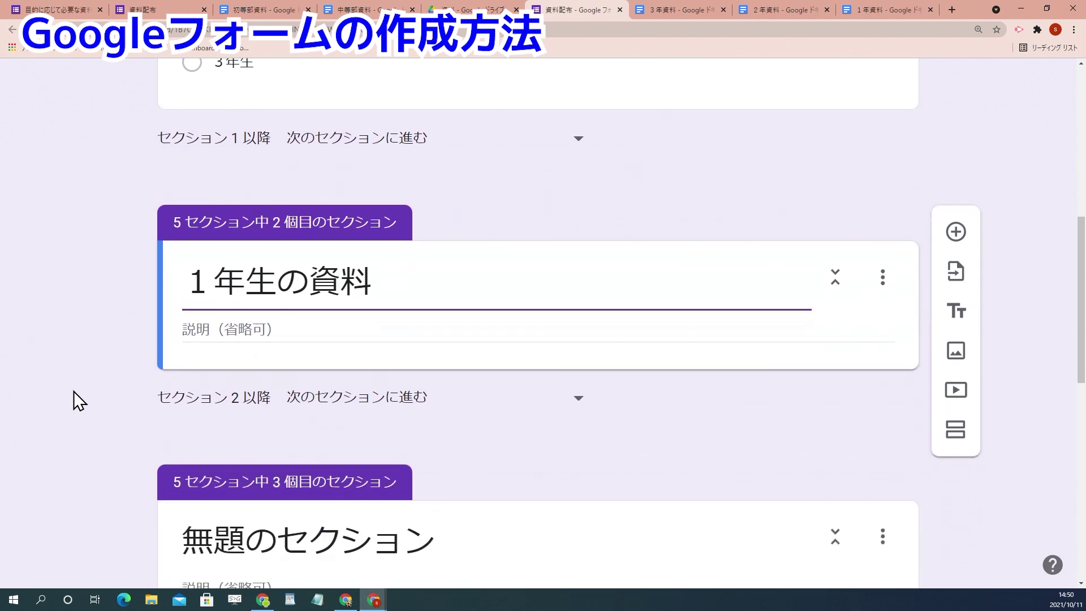
left_click(270, 372)
left_click_drag(439, 371, 20, 372)
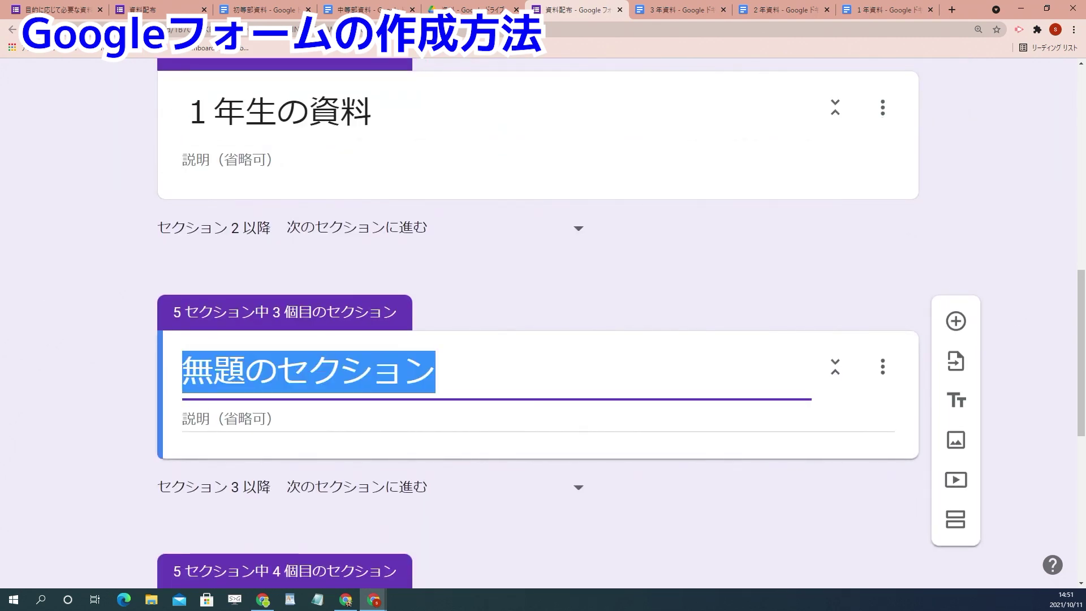
type("2nenseinos")
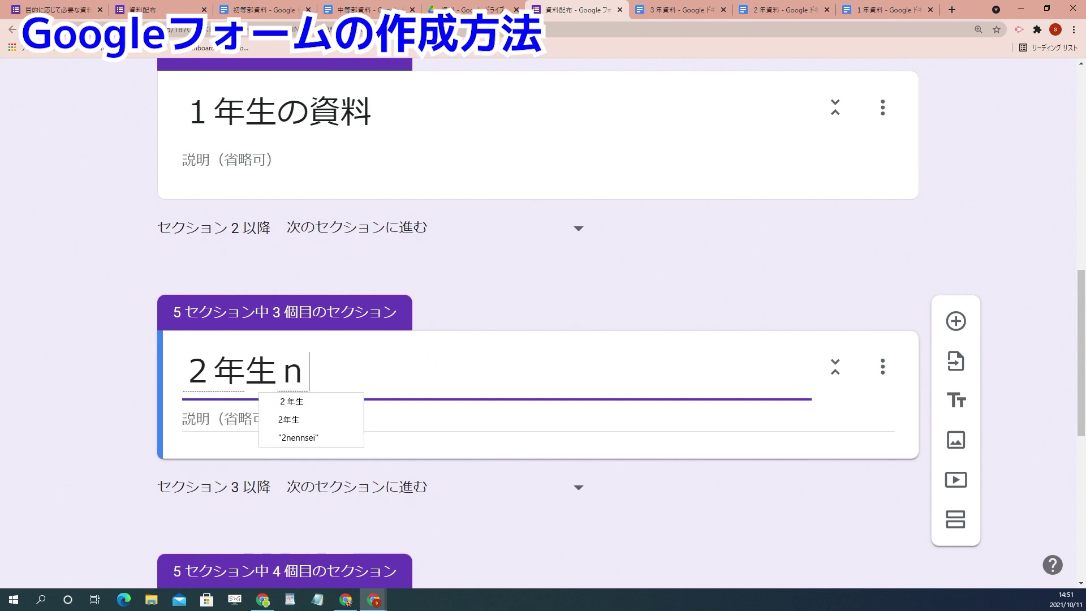
type("hiryou")
key("space")
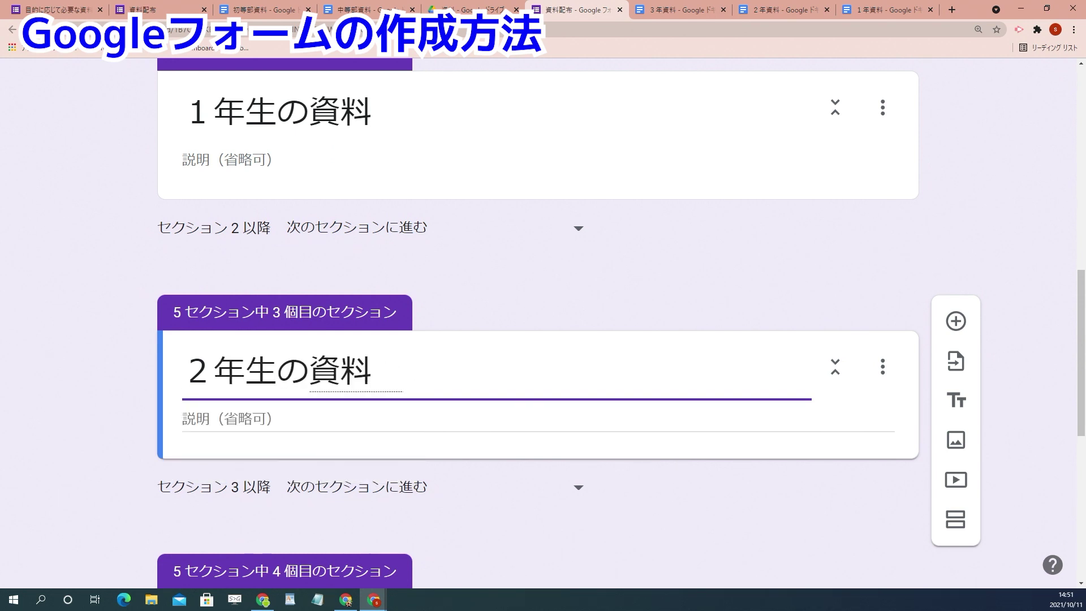
key("Return")
Step: Title section 4 as 3年生の資料
scroll(307, 405, "down", 6)
left_click(294, 316)
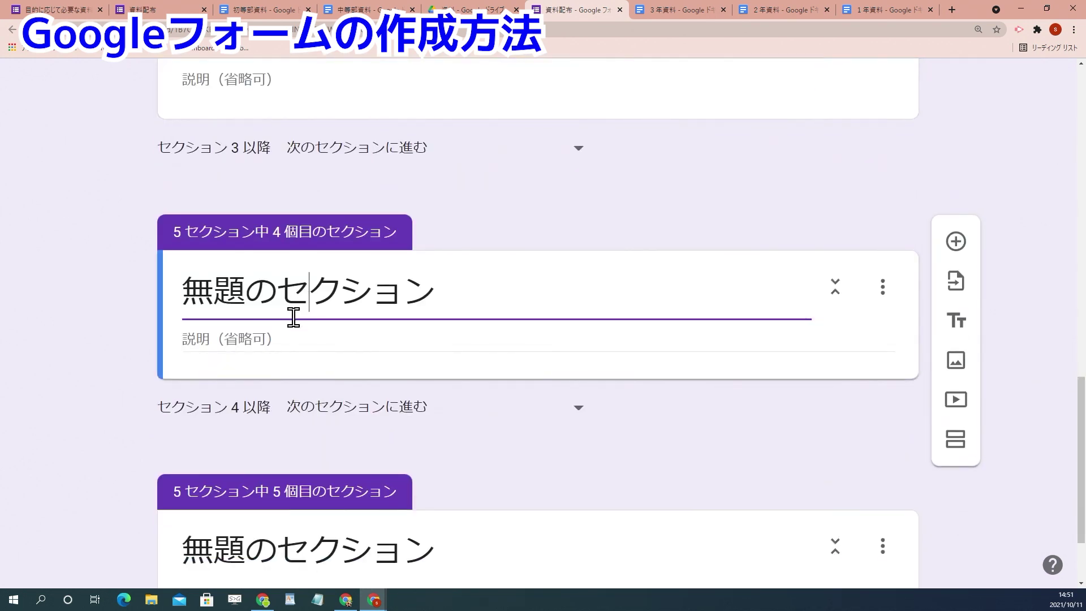
triple_click(294, 316)
type("3nennse")
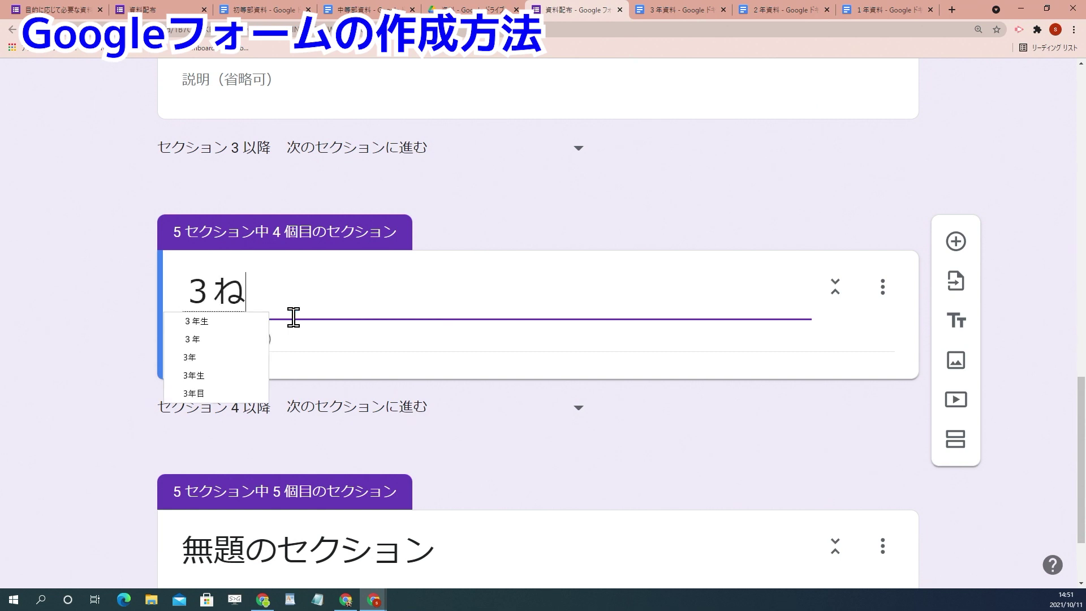
type("ino")
key("space")
type("shiryou")
key("space")
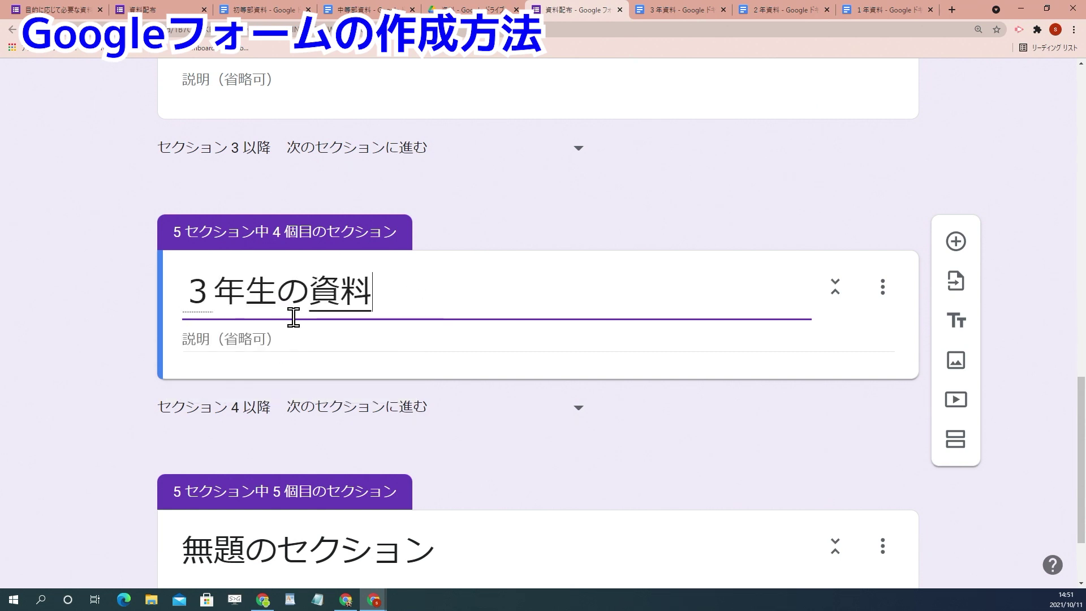
Step: Title section 5 as ダウンロードありがとうございました
scroll(294, 316, "down", 2)
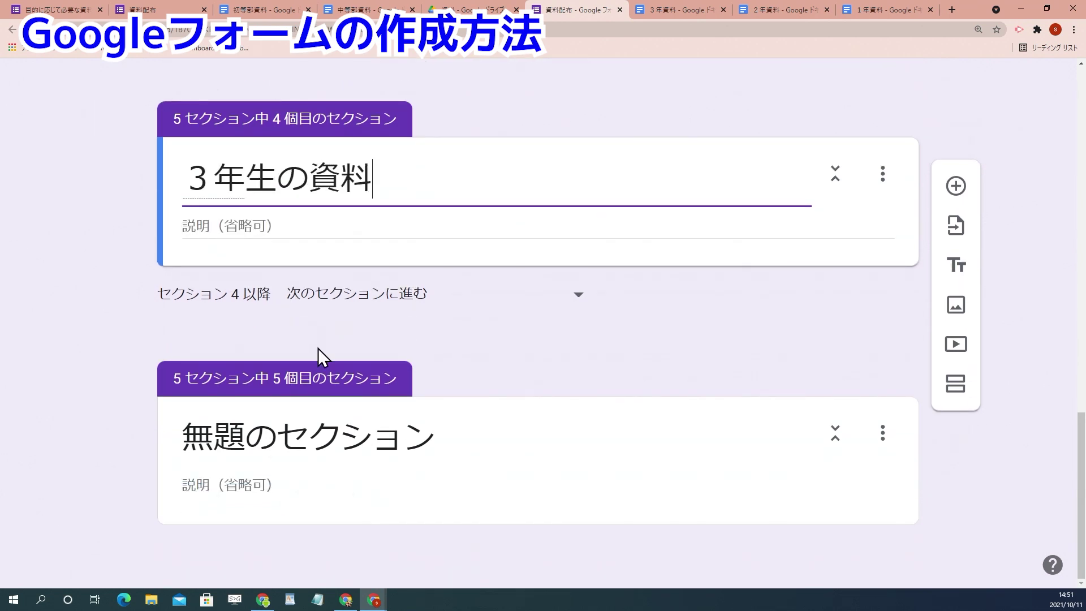
left_click(339, 446)
left_click_drag(454, 442, 131, 442)
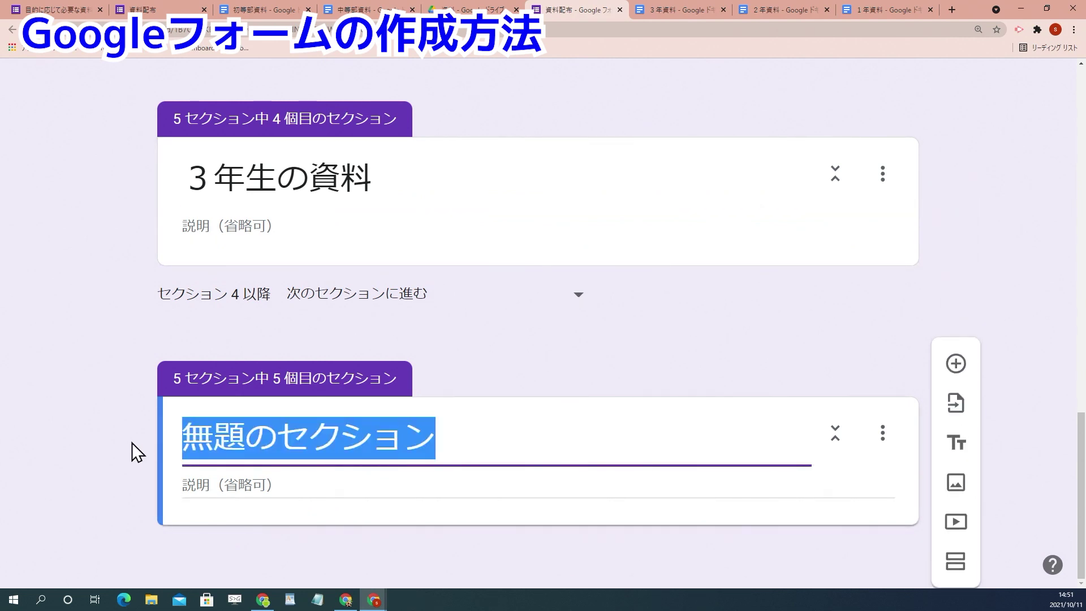
type("daunro-do")
key("Tab")
type("a")
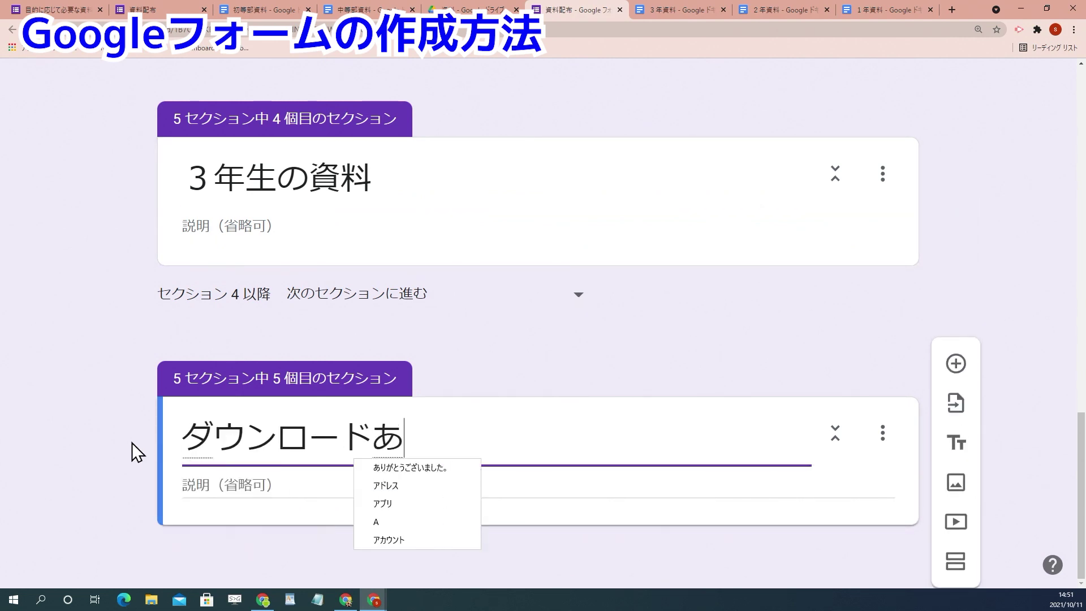
type("rigaou")
key("BackSpace")
key("BackSpace")
type("tougoai")
key("BackSpace")
key("BackSpace")
type("zaimashita")
key("Return")
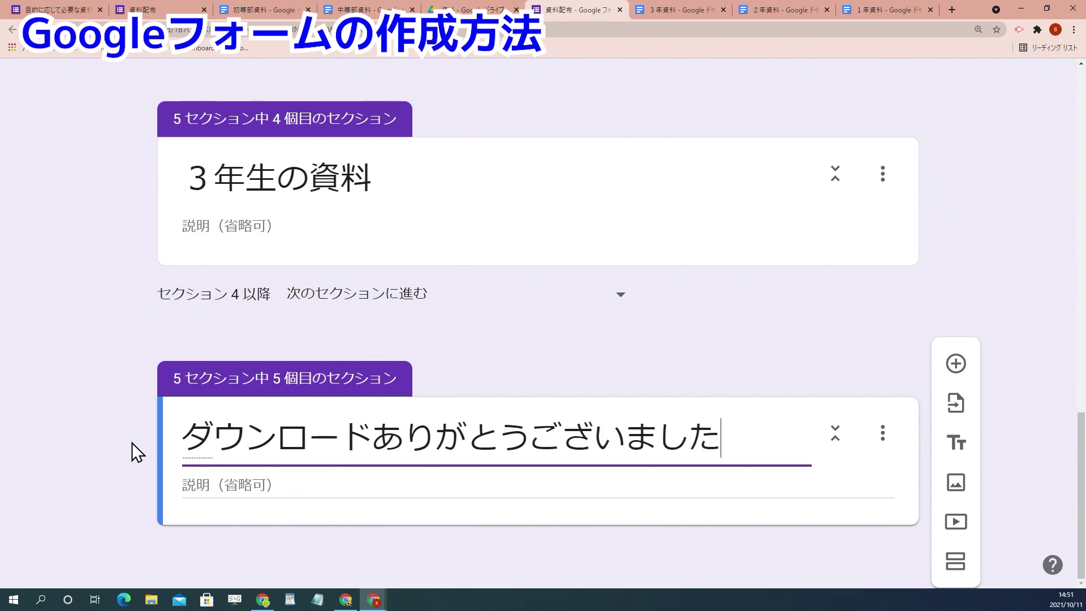
Step: Give section 5 the description 当日資料をお持ちください
left_click(229, 489)
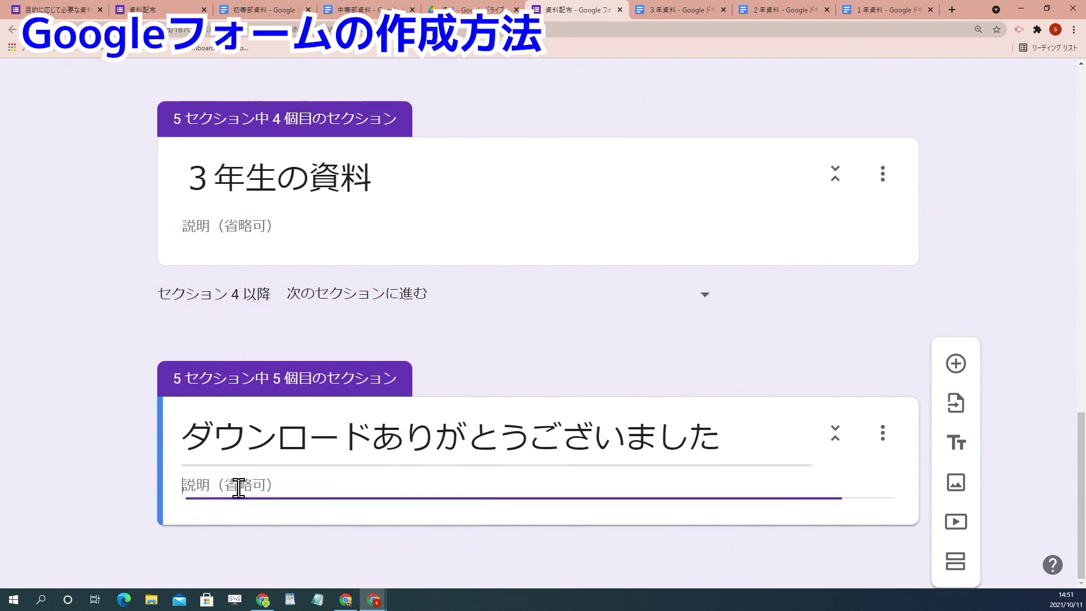
type("toujitsu")
key("space")
type("shiryouwo")
key("space")
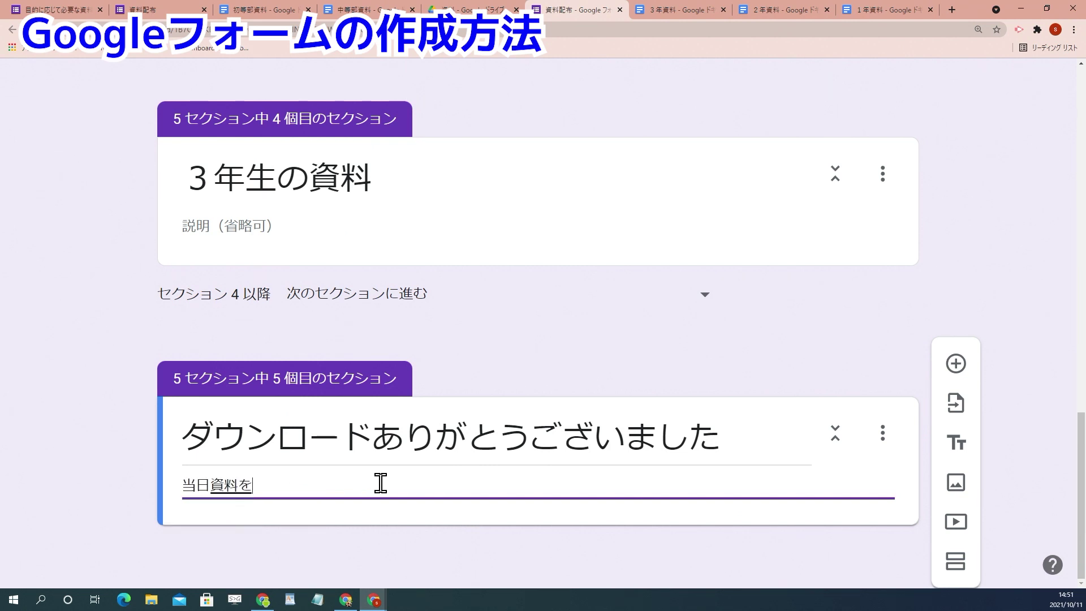
type("omochikudasai")
key("space")
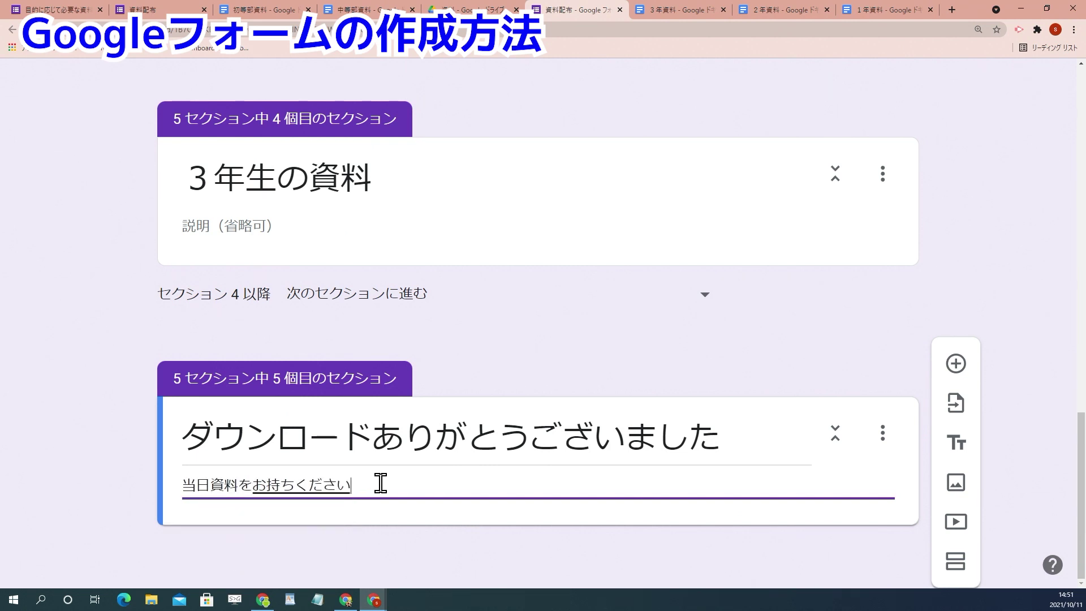
left_click(1017, 263)
Step: Make 1年資料 viewable by anyone with the link and copy its link
scroll(1044, 277, "up", 8)
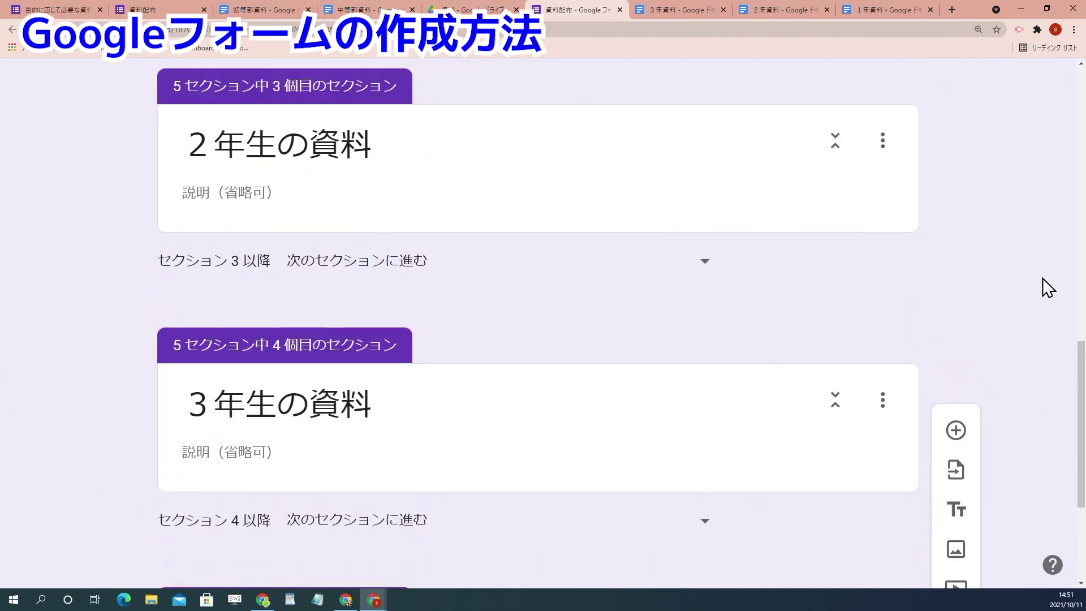
scroll(480, 313, "down", 2)
scroll(482, 322, "up", 2)
left_click(233, 158)
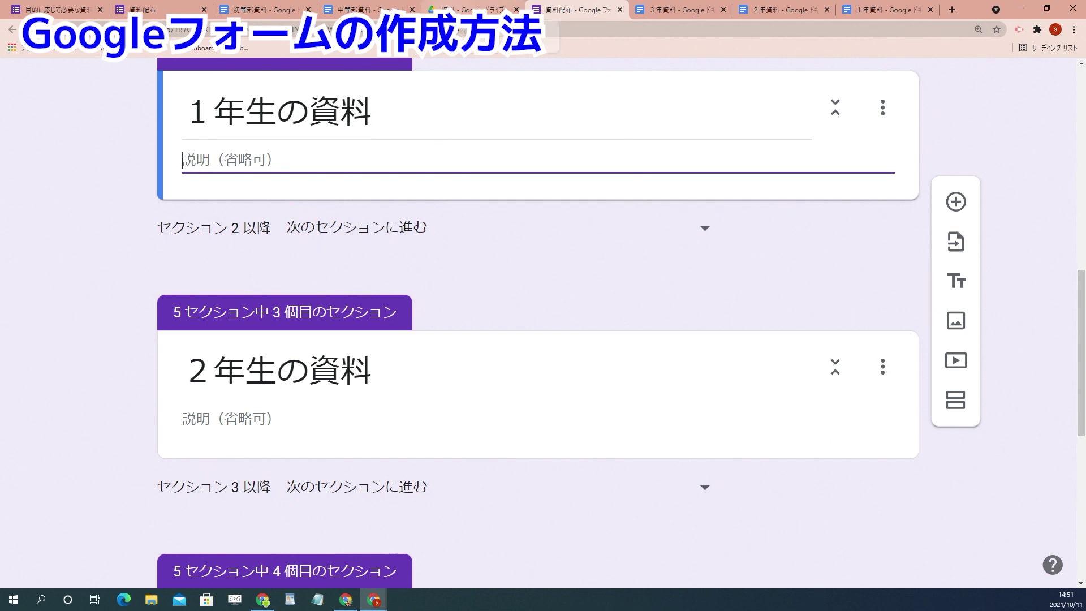
left_click(469, 9)
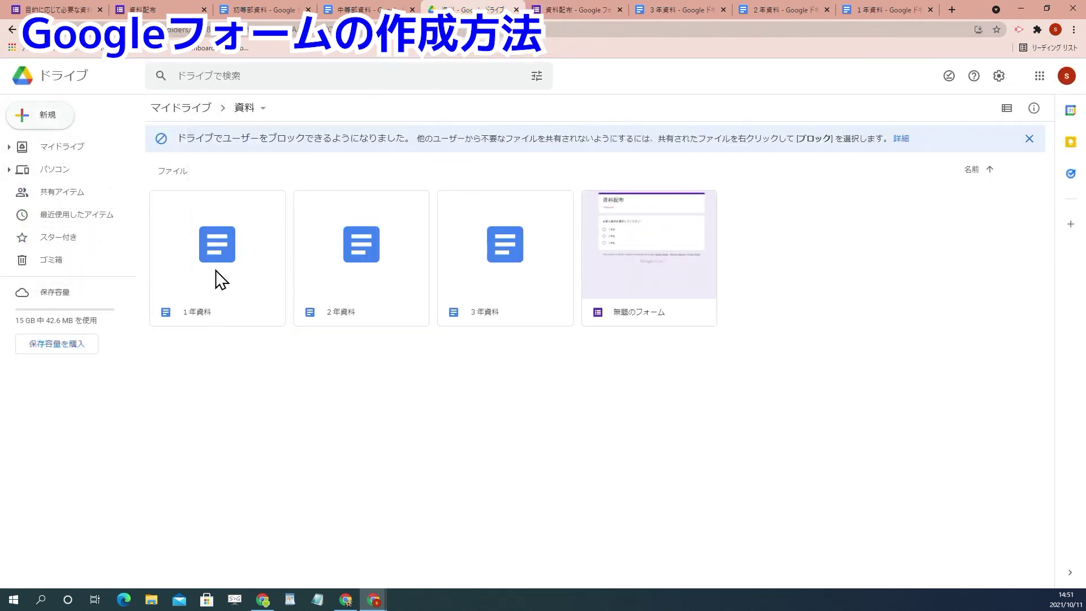
right_click(199, 237)
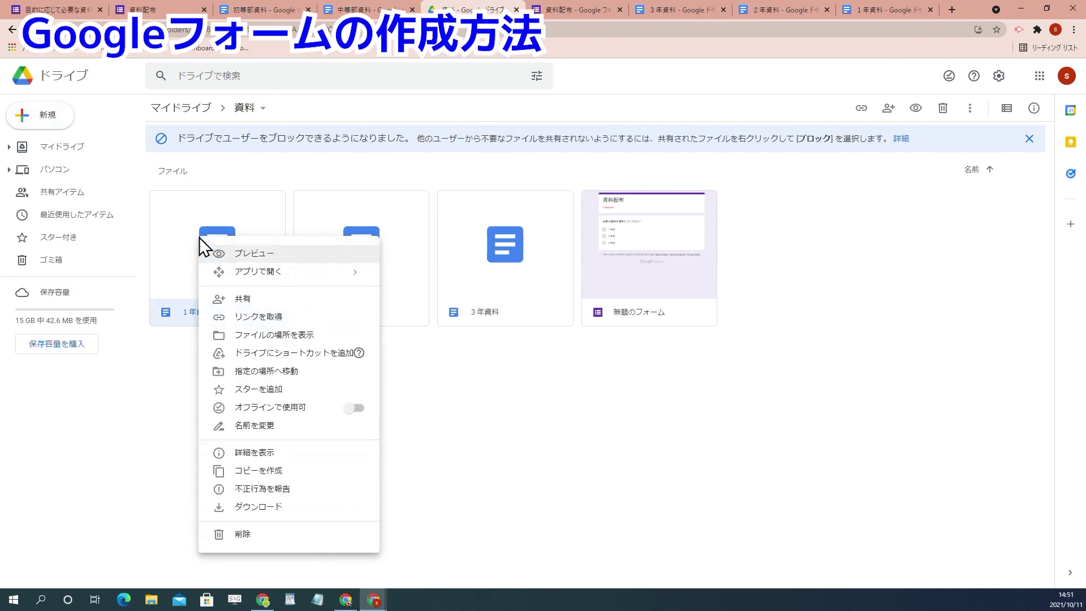
left_click(252, 300)
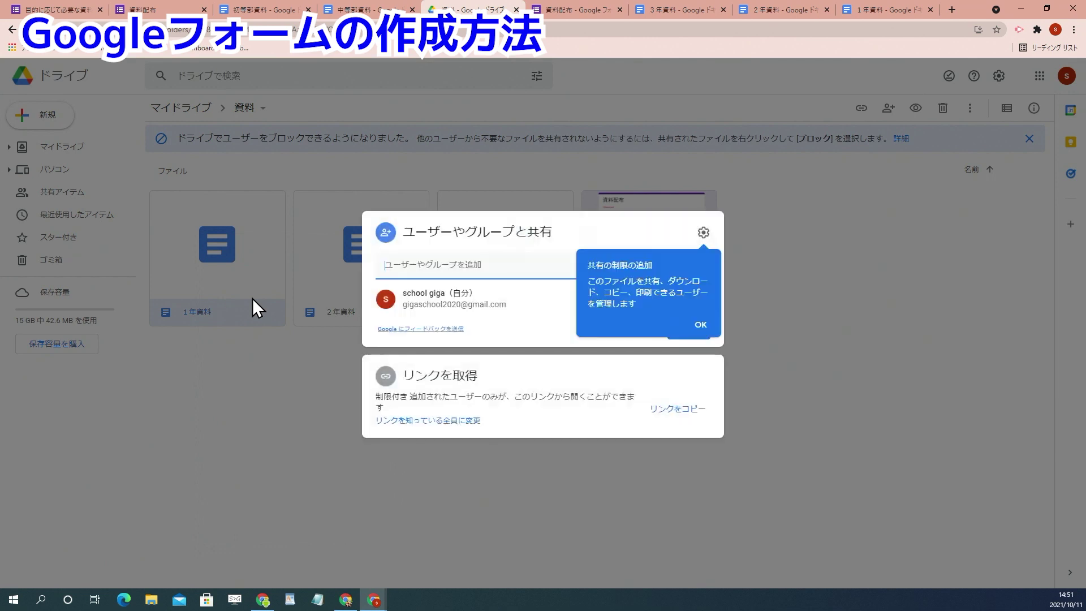
left_click(444, 421)
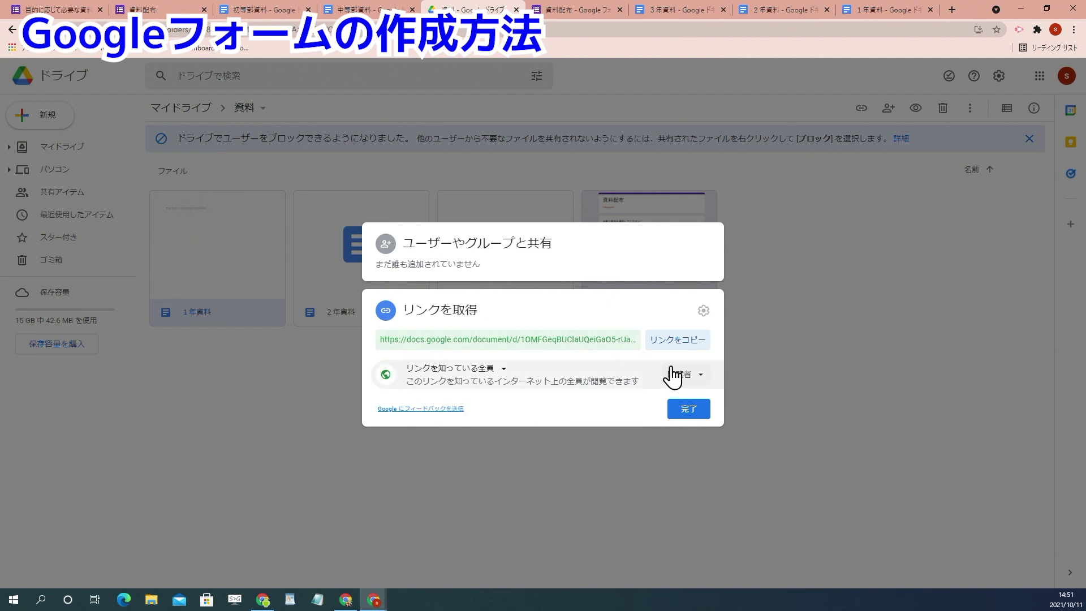
left_click(686, 346)
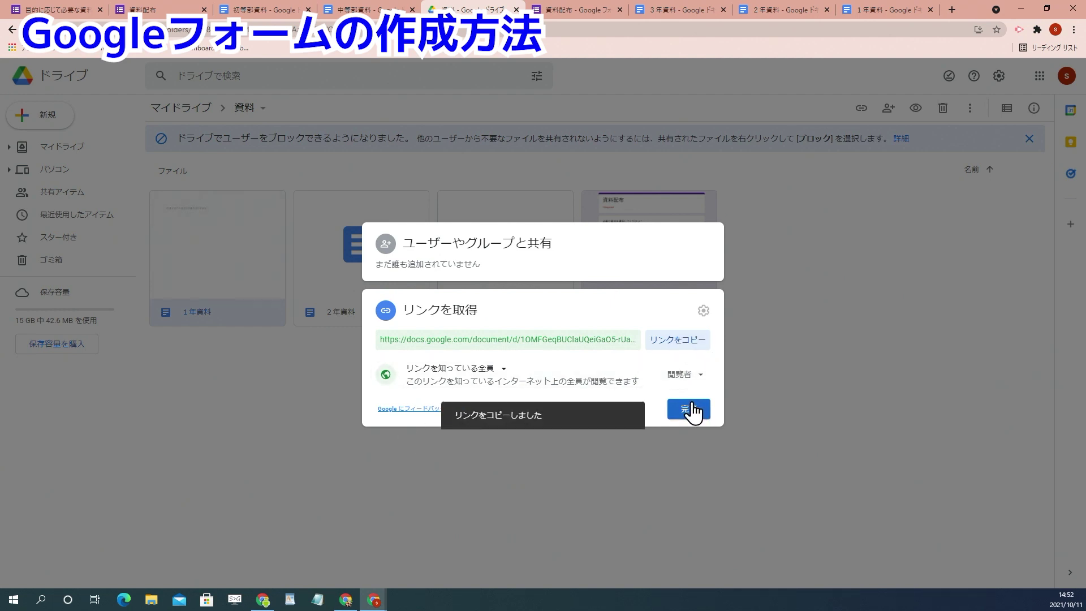
left_click(689, 416)
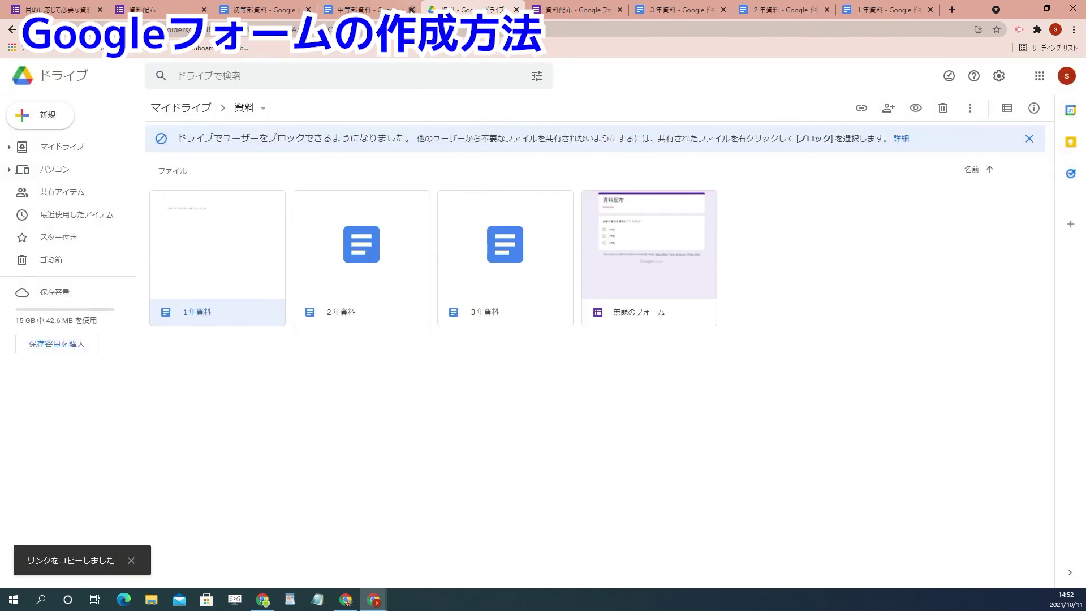
Step: Paste the 1年資料 link into the 1年生の資料 section description
left_click(572, 12)
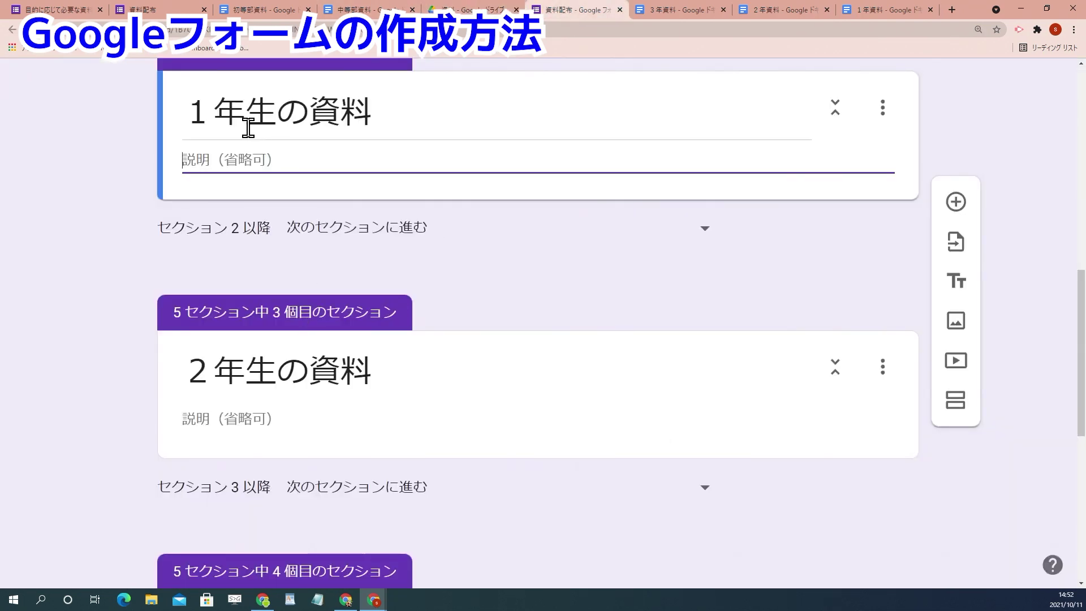
key("ctrl+v")
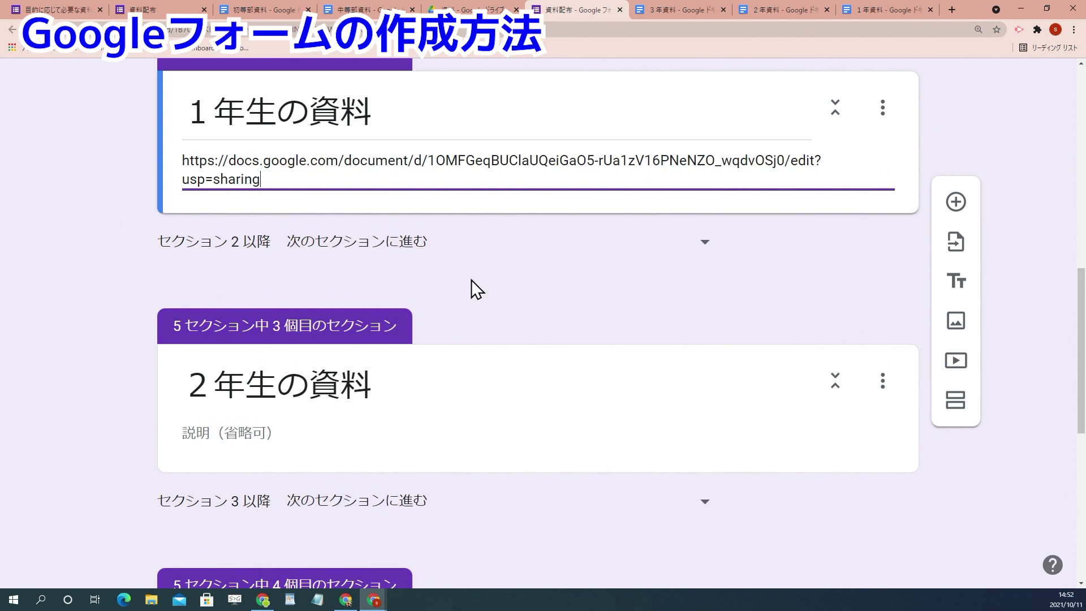
left_click(475, 10)
Step: Copy the 2年資料 shareable link and paste it into the 2年生の資料 section description
right_click(368, 256)
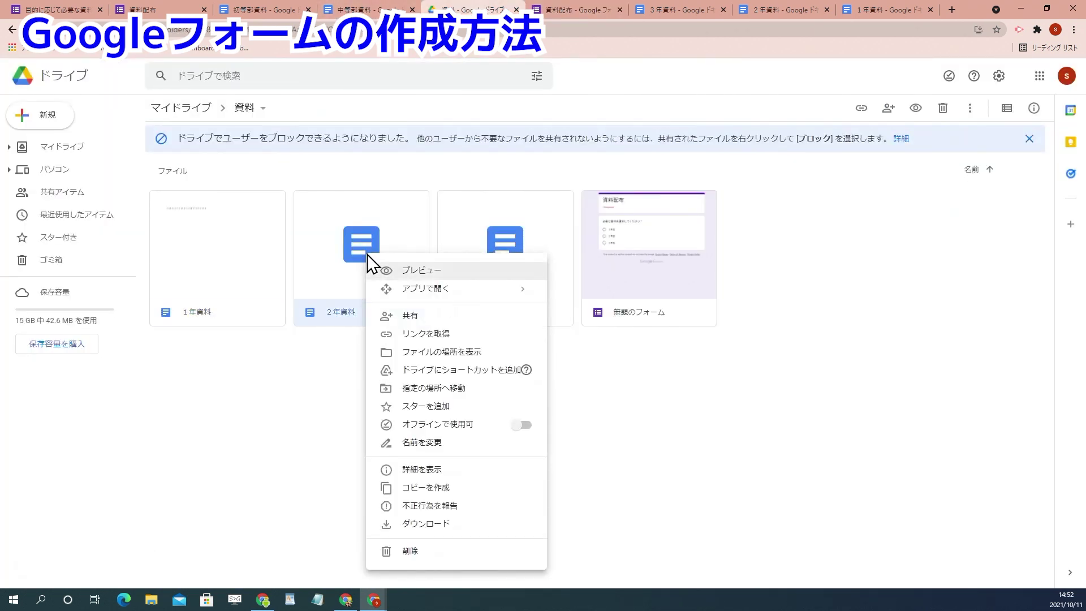
left_click(432, 333)
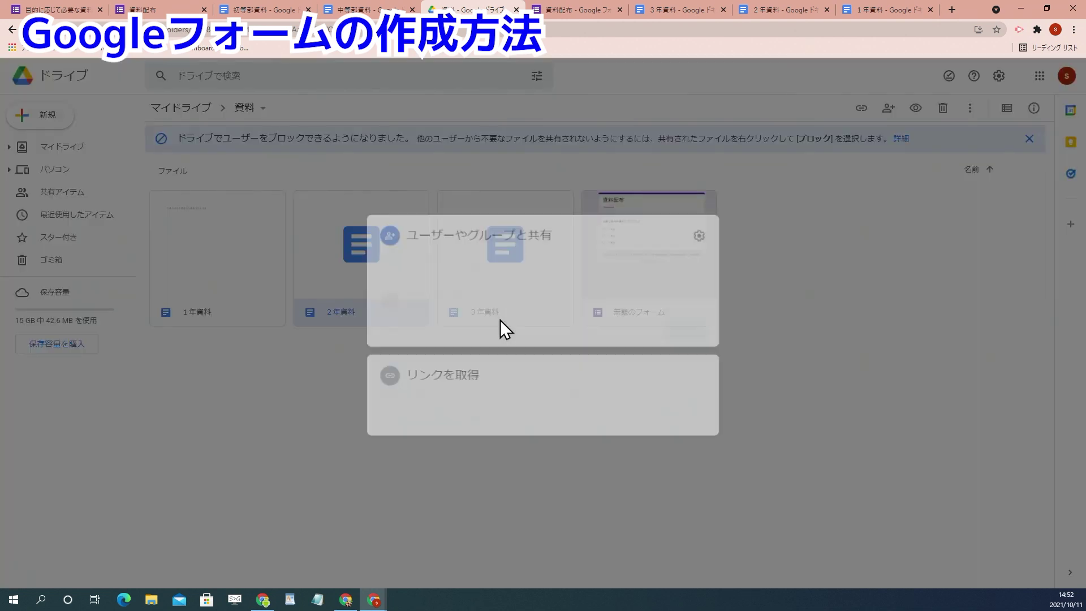
left_click(661, 343)
left_click(689, 410)
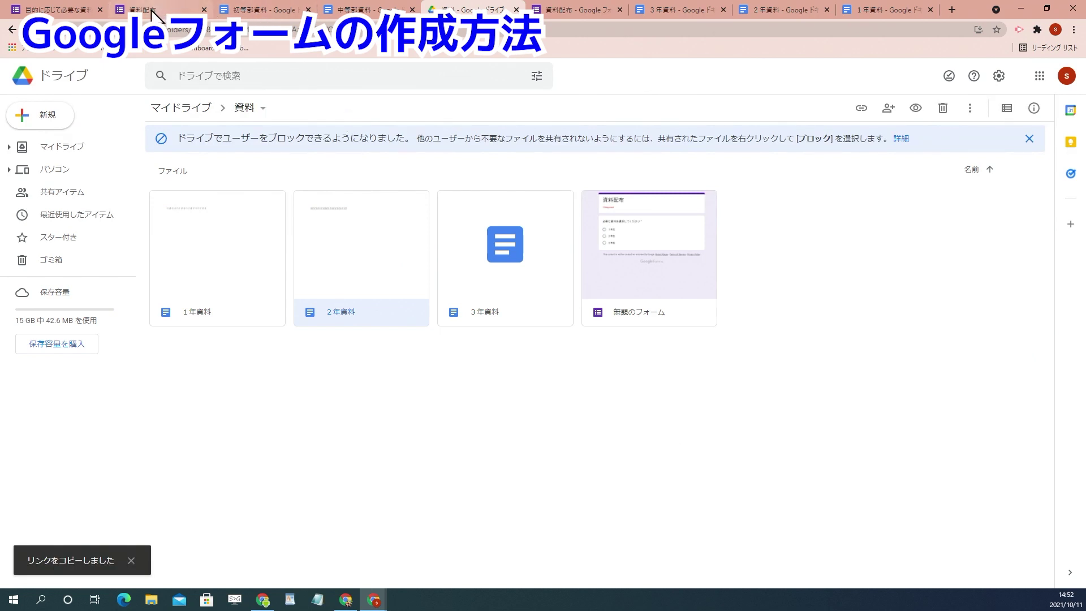
left_click(566, 12)
left_click(253, 433)
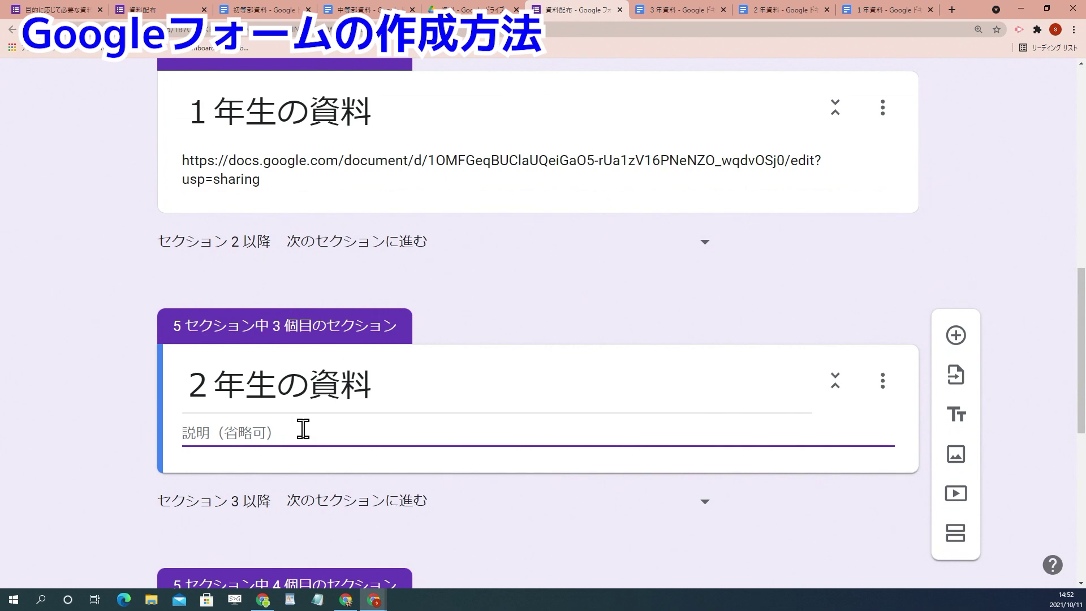
key("ctrl+v")
scroll(588, 436, "down", 4)
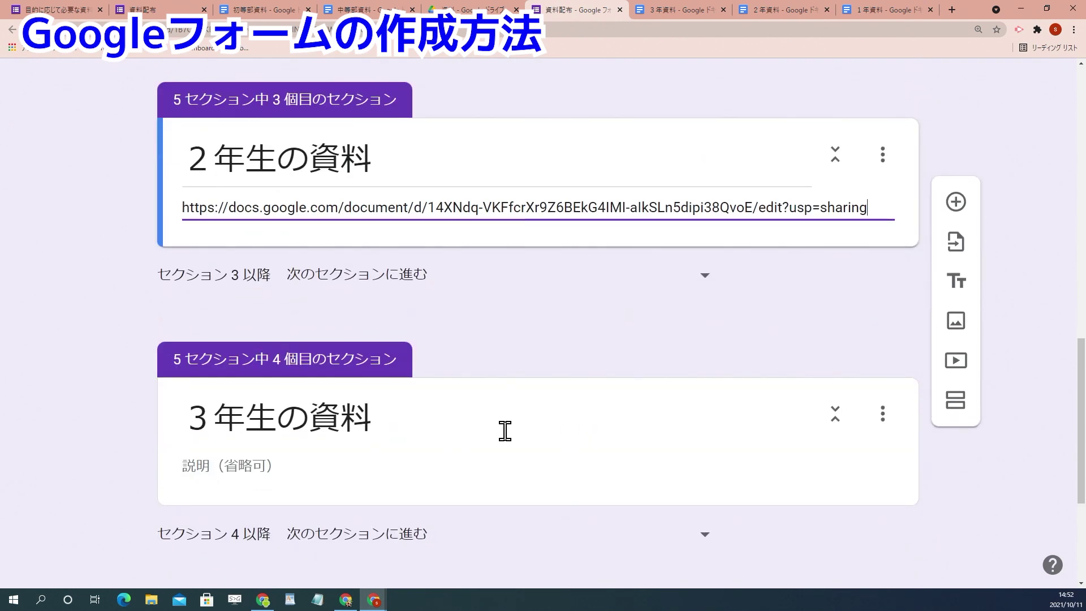
Step: Share 3年資料 with anyone with the link and paste its link into the 3年生の資料 description
left_click(472, 9)
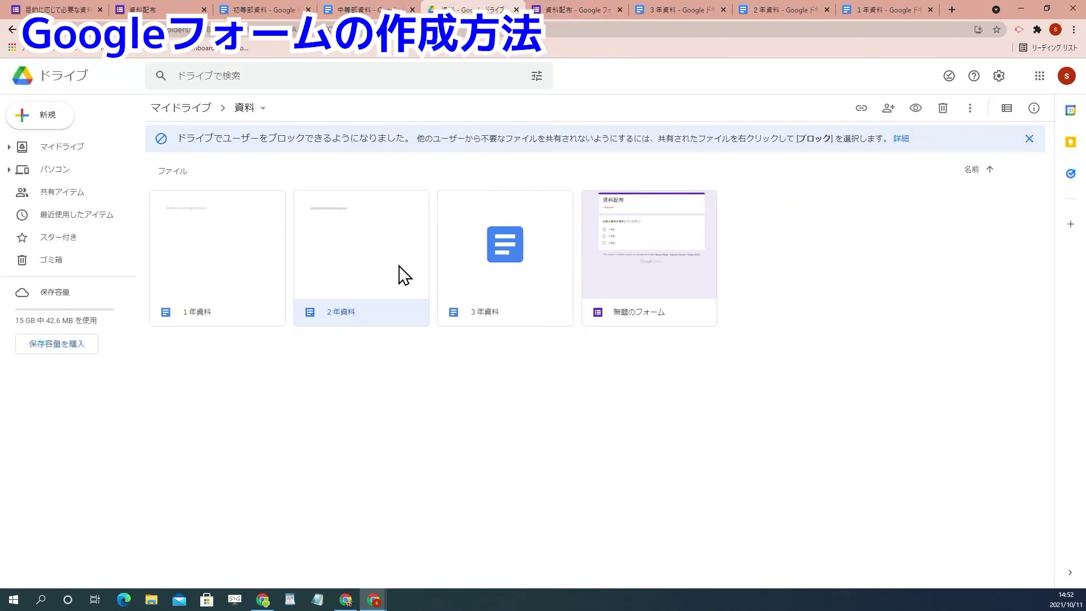
left_click(508, 278)
right_click(502, 270)
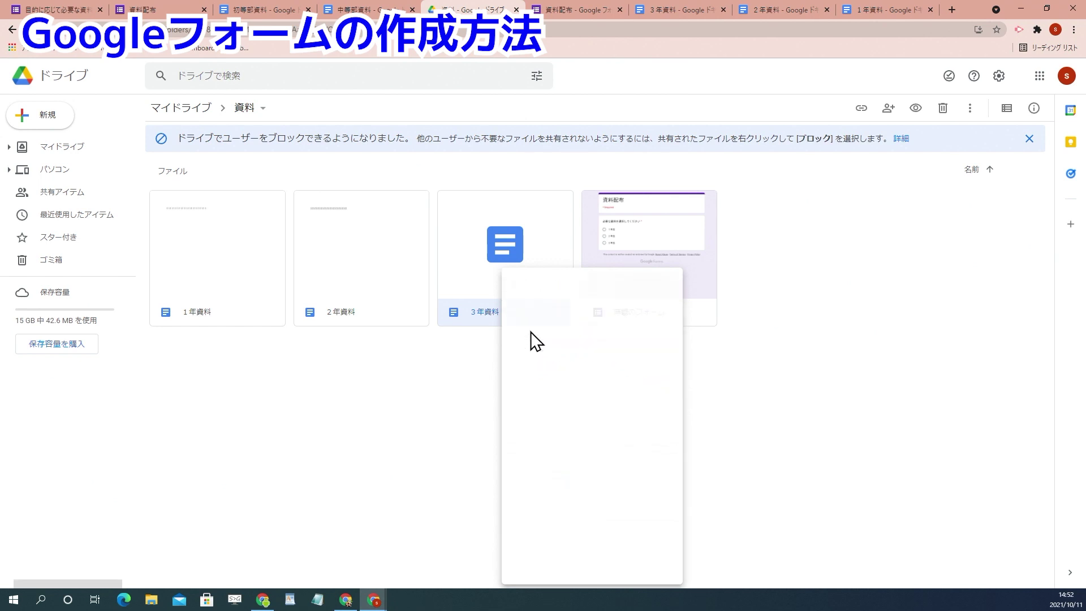
left_click(565, 345)
left_click(448, 431)
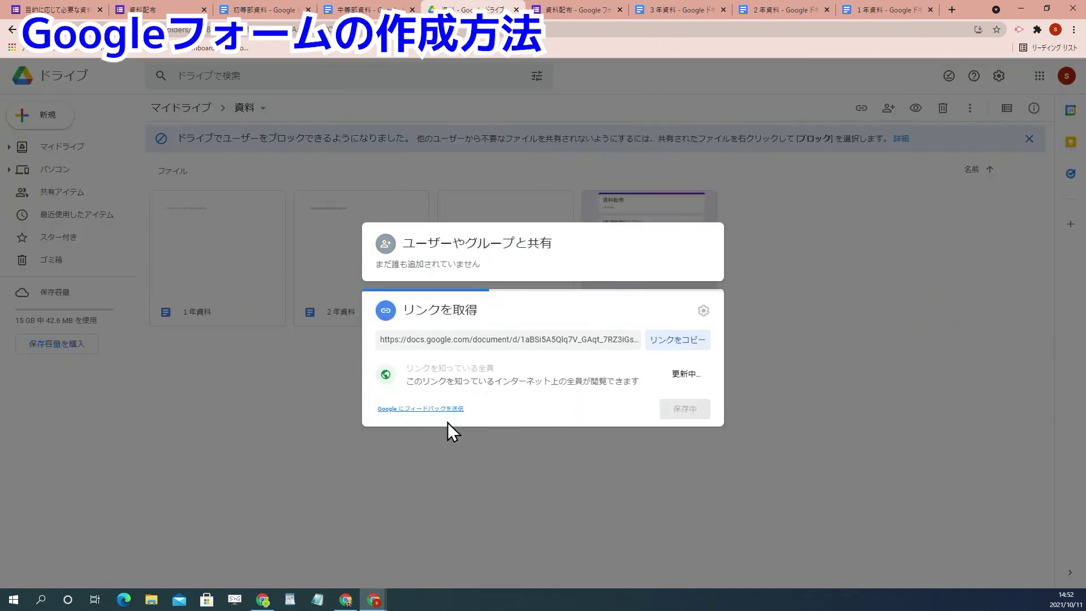
left_click(681, 341)
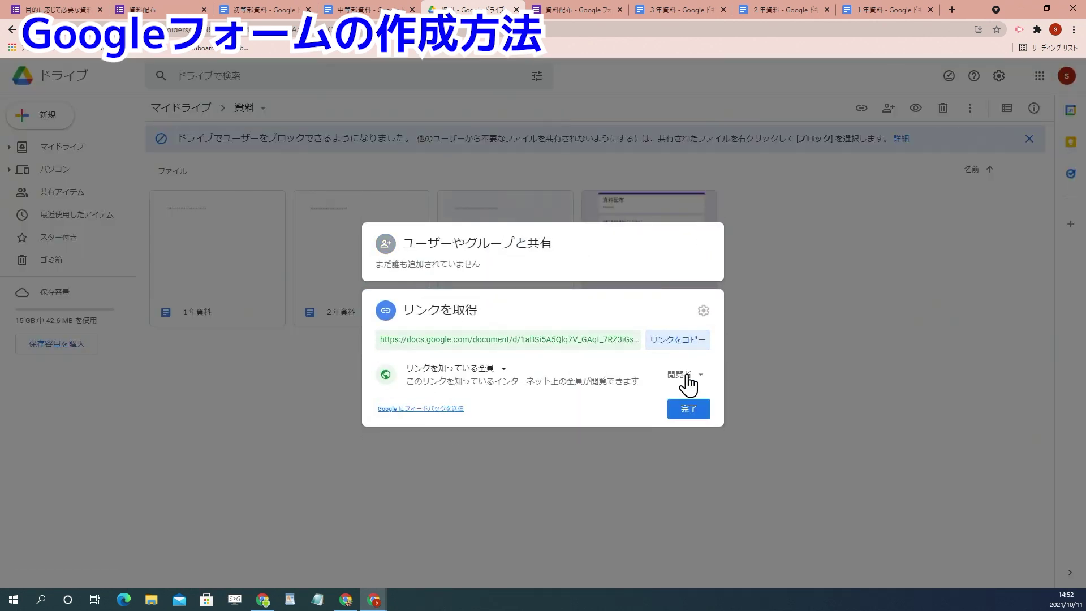
left_click(689, 412)
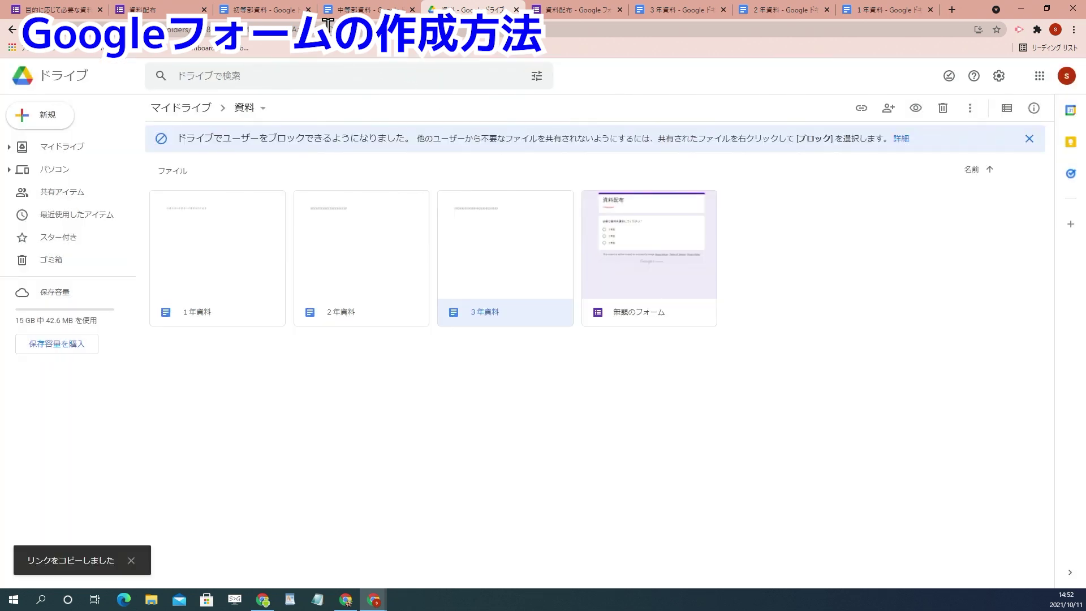
left_click(565, 8)
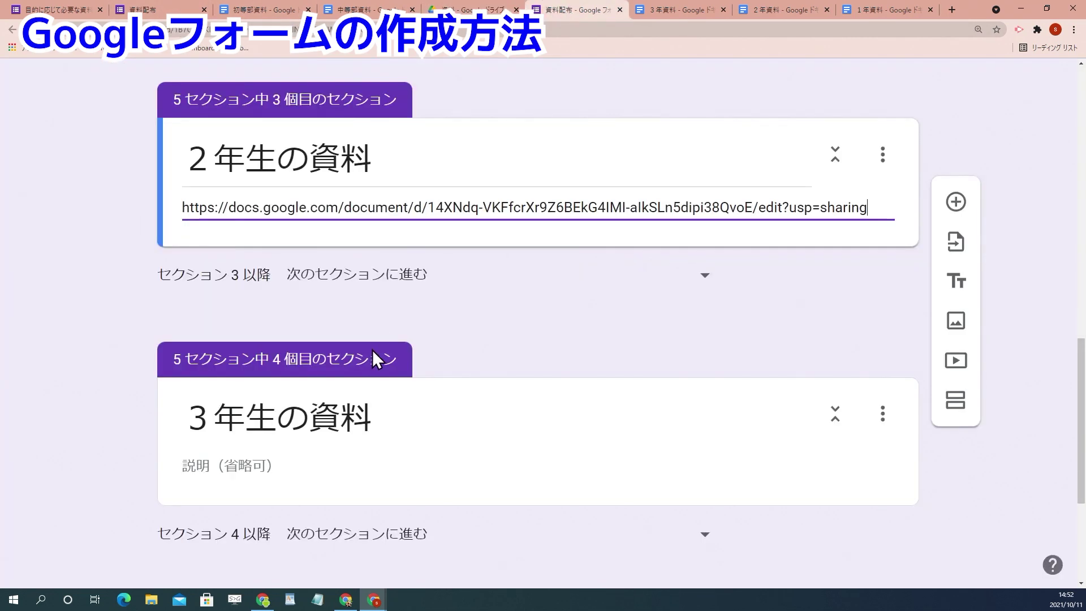
left_click(232, 466)
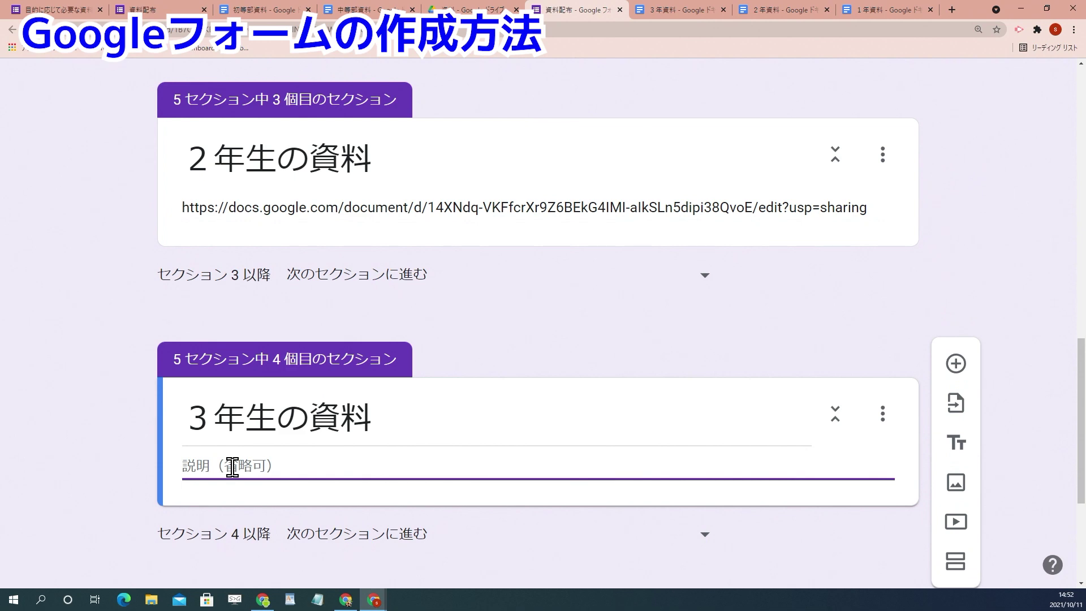
key("ctrl+v")
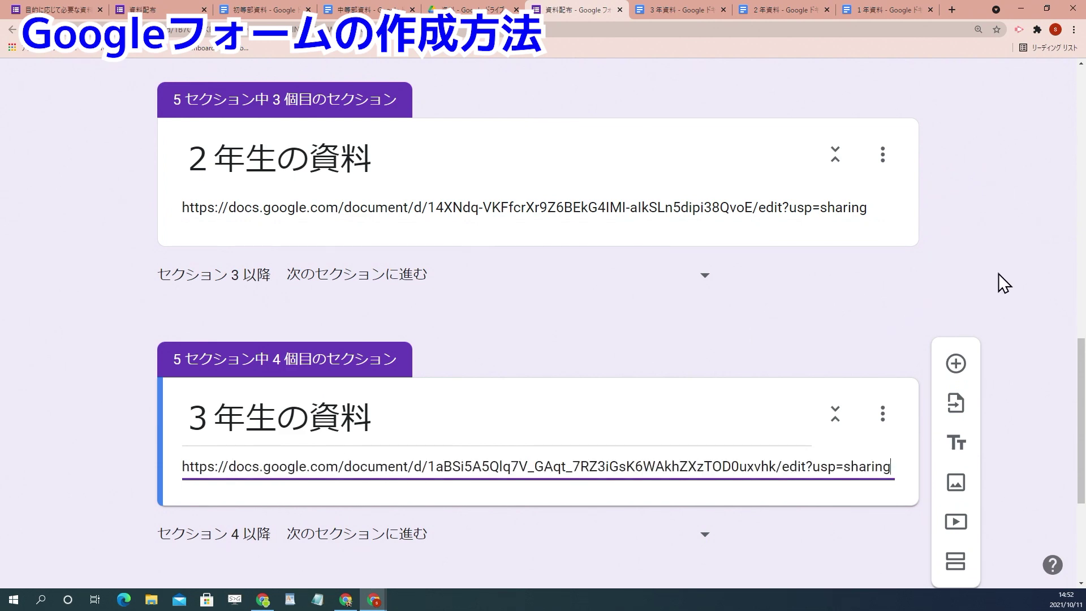
scroll(588, 383, "down", 4)
scroll(588, 383, "up", 9)
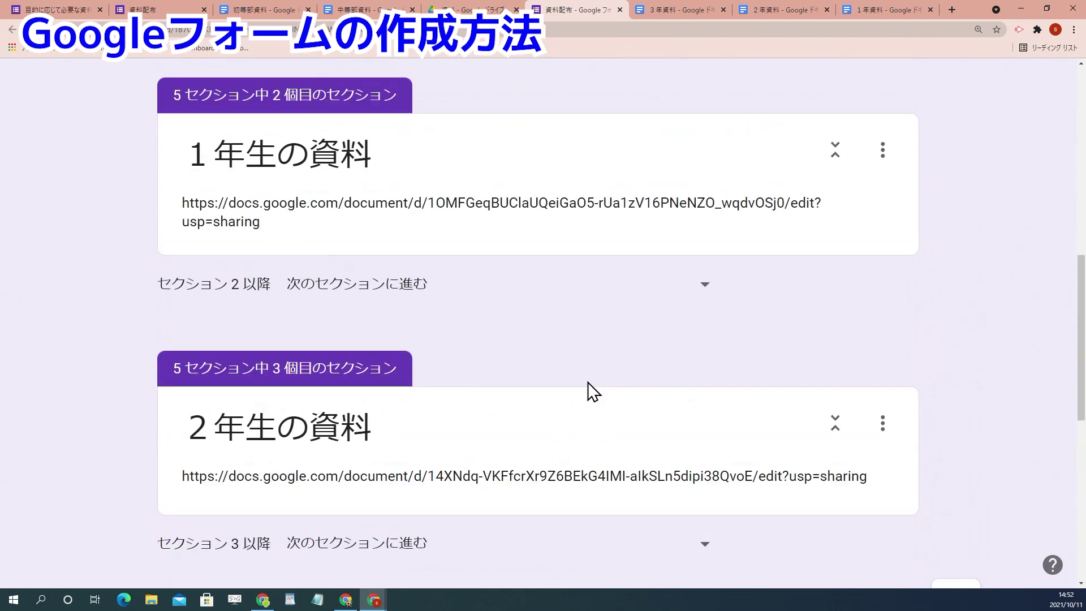
Step: Turn on 'go to section based on answer' for the grade question
scroll(588, 382, "up", 8)
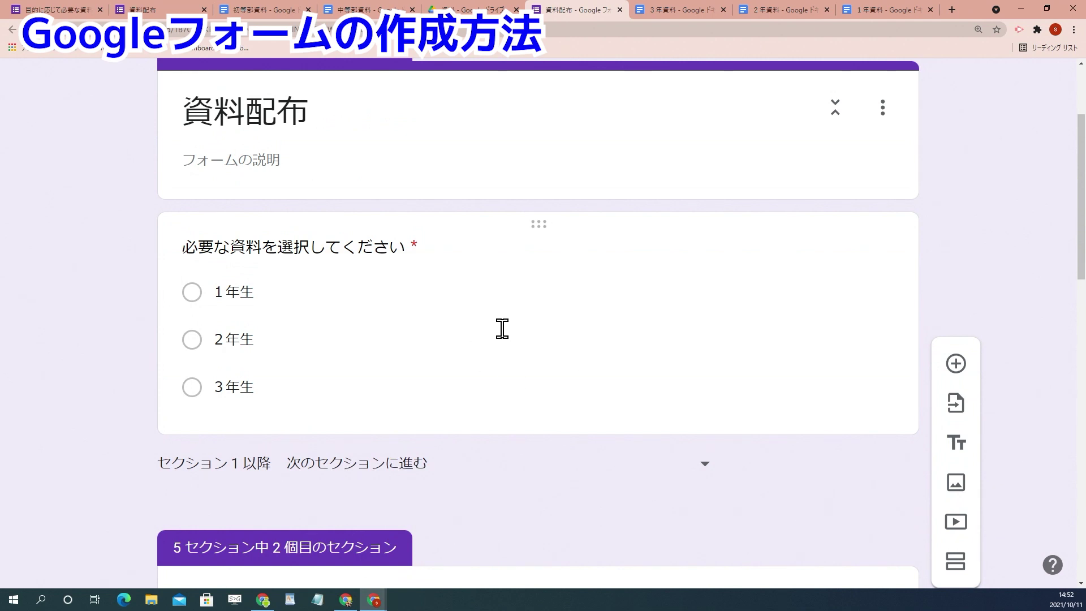
left_click(676, 388)
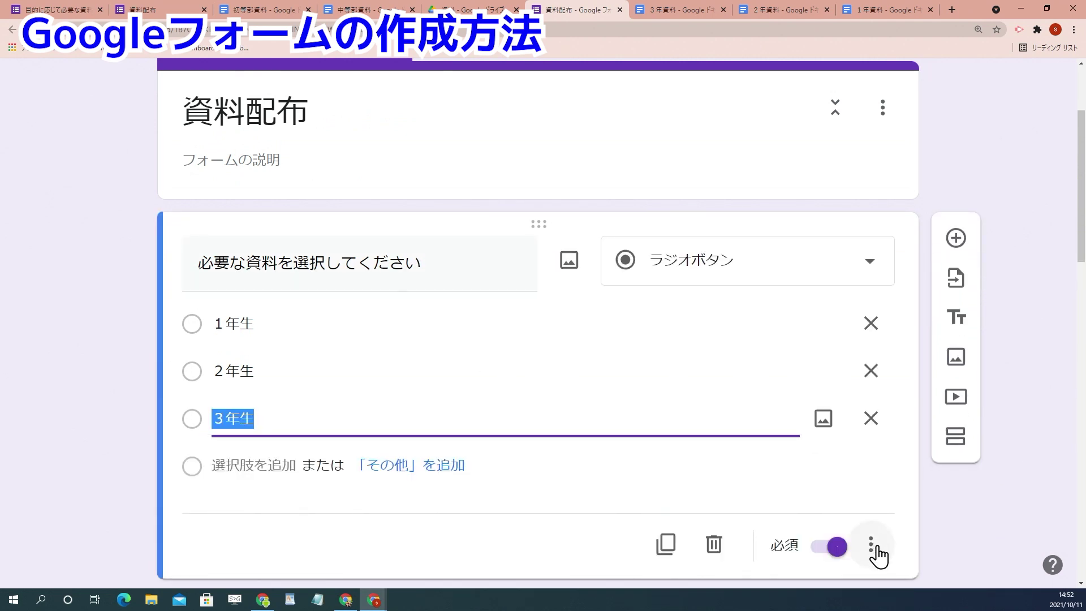
scroll(905, 548, "down", 1)
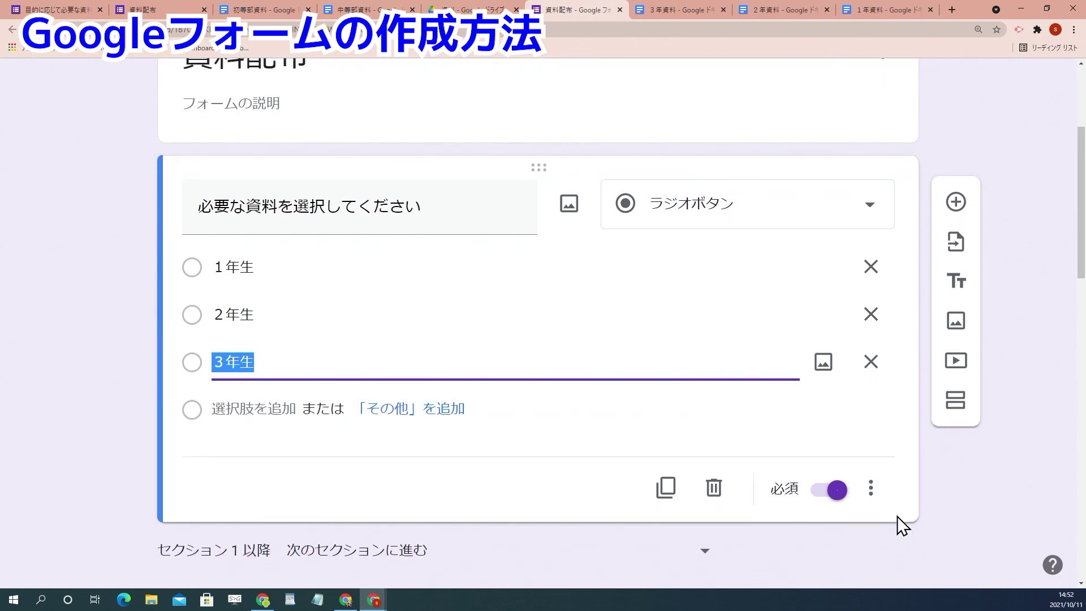
scroll(876, 498, "down", 3)
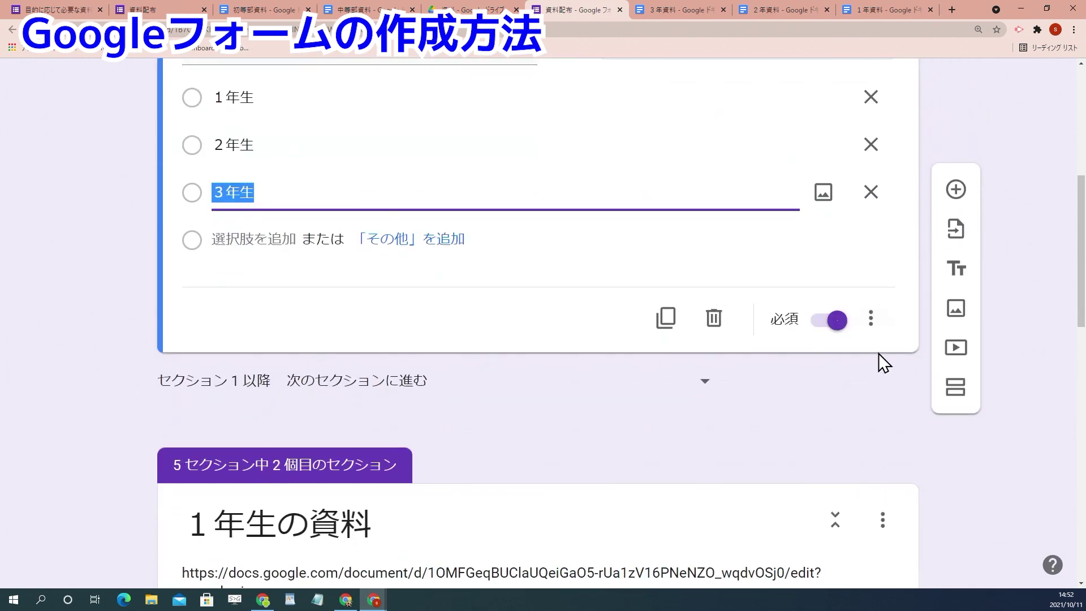
left_click(877, 330)
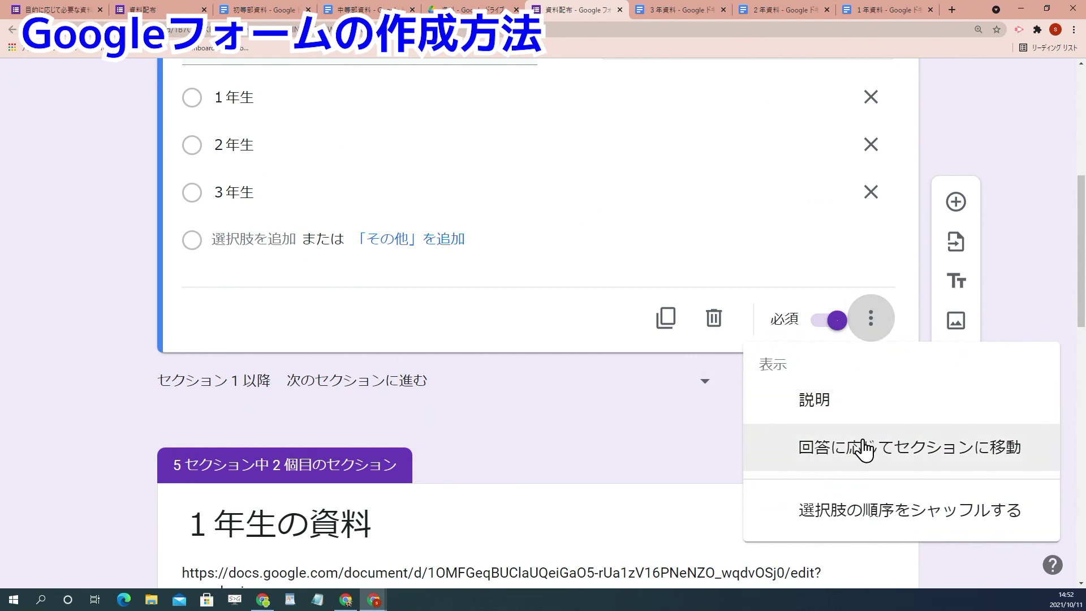
left_click(864, 447)
Step: Route 1年生, 2年生 and 3年生 to the 1年生の資料, 2年生の資料 and 3年生の資料 sections
scroll(346, 207, "up", 2)
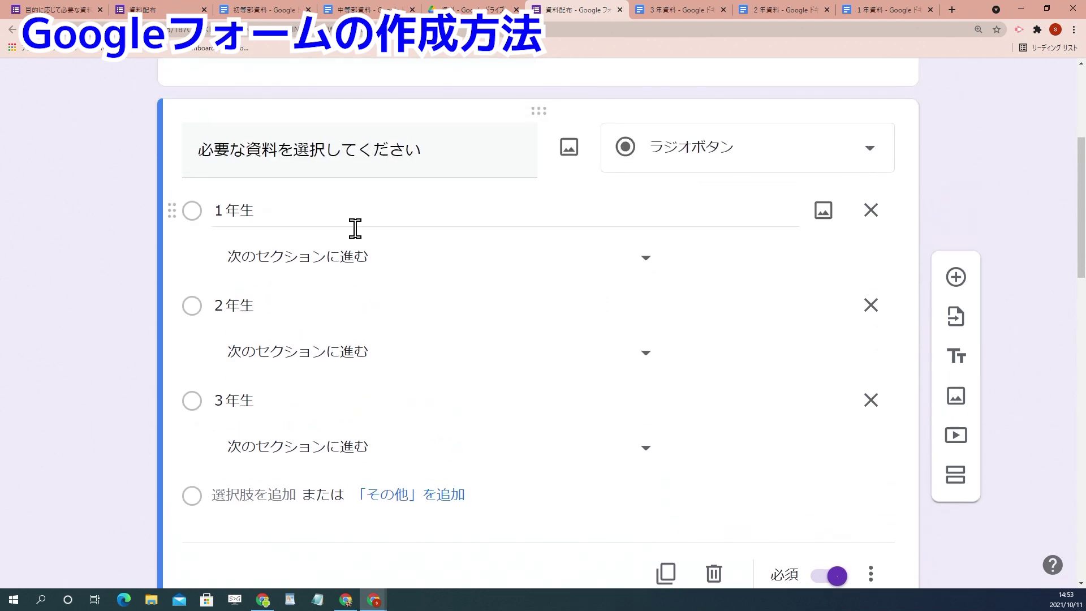
left_click(368, 265)
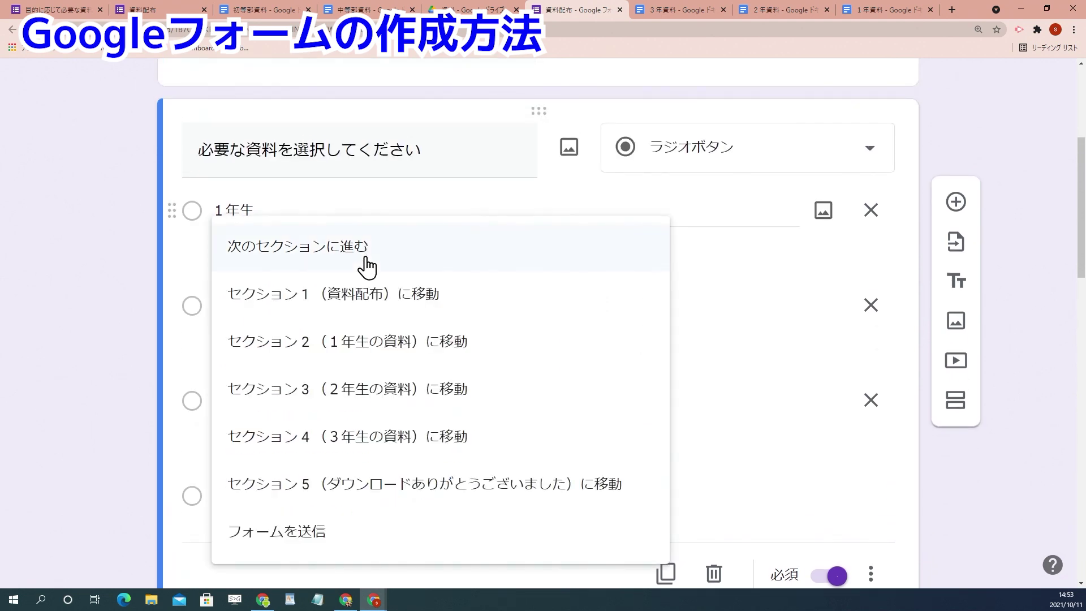
left_click(377, 348)
left_click(396, 368)
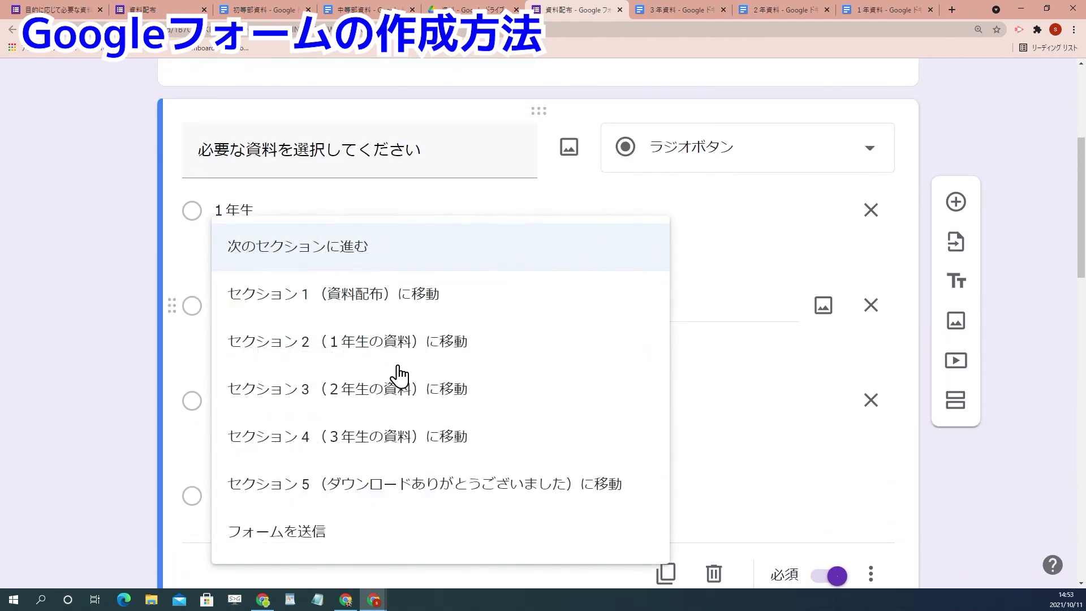
left_click(399, 404)
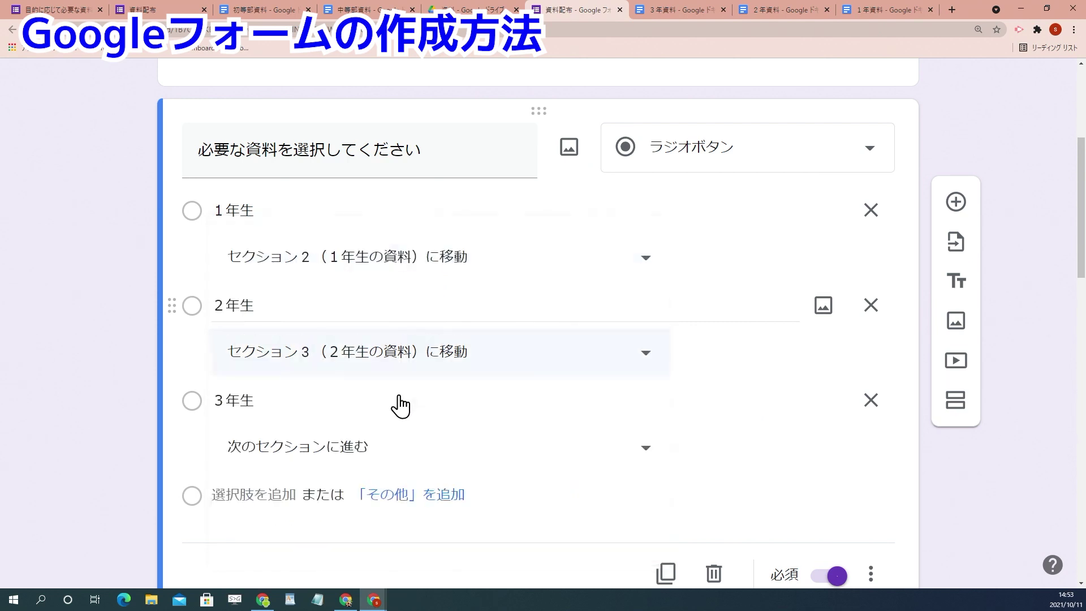
left_click(380, 453)
left_click(383, 446)
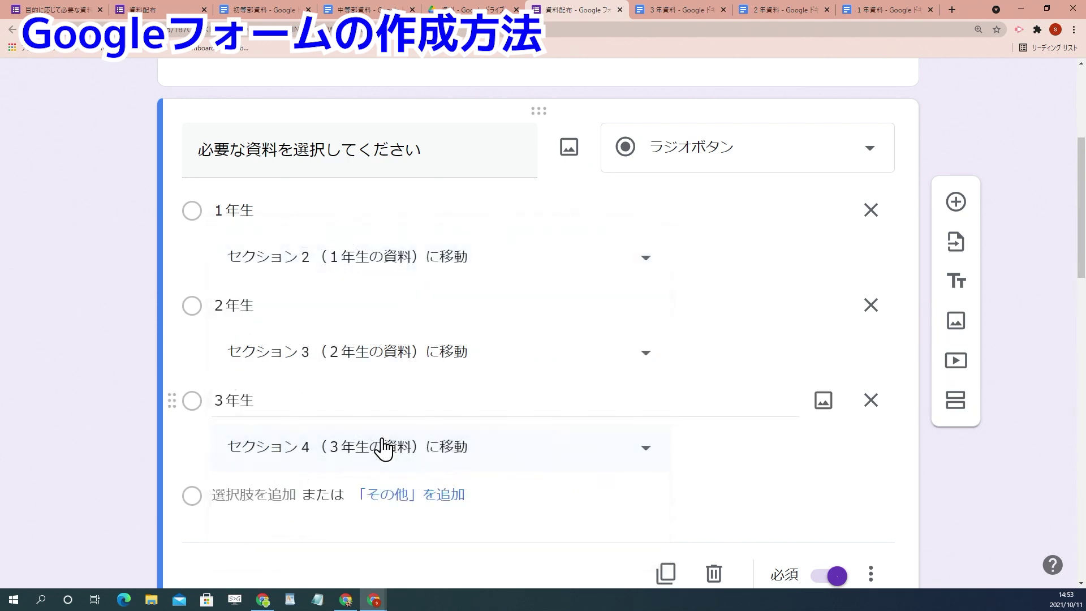
scroll(128, 361, "down", 4)
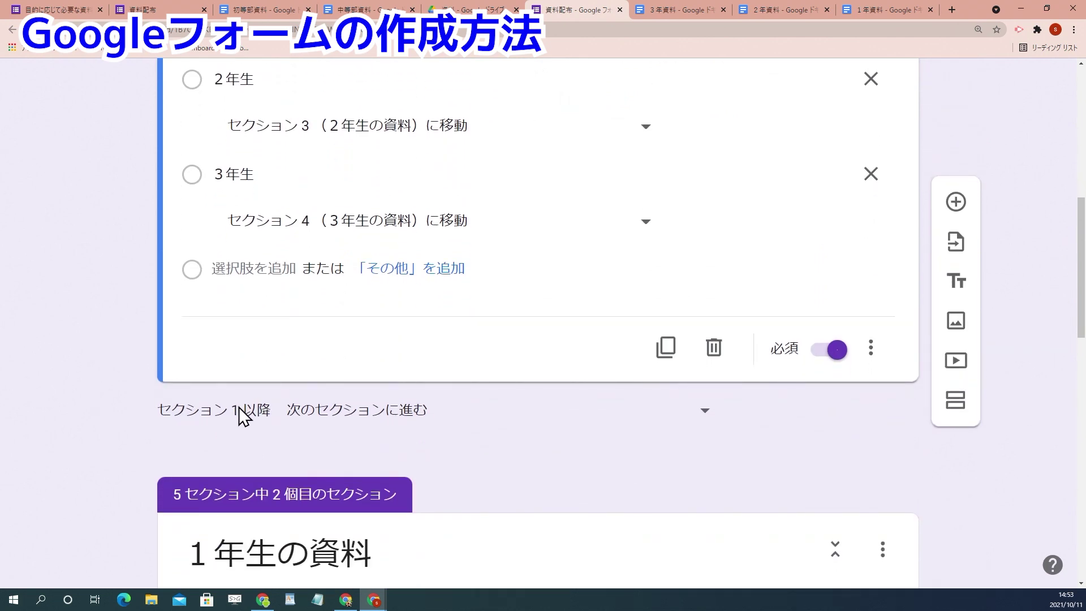
Step: Make sections 1 and 2 continue to section 5 (ダウンロードありがとうございました)
left_click(444, 419)
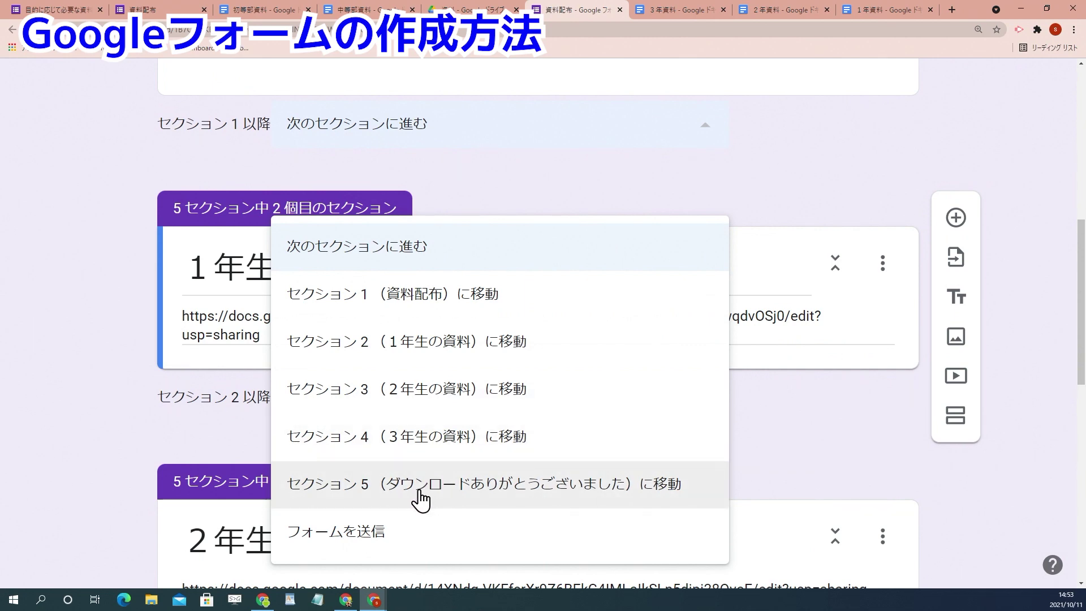
left_click(424, 500)
scroll(651, 442, "down", 4)
scroll(652, 441, "down", 1)
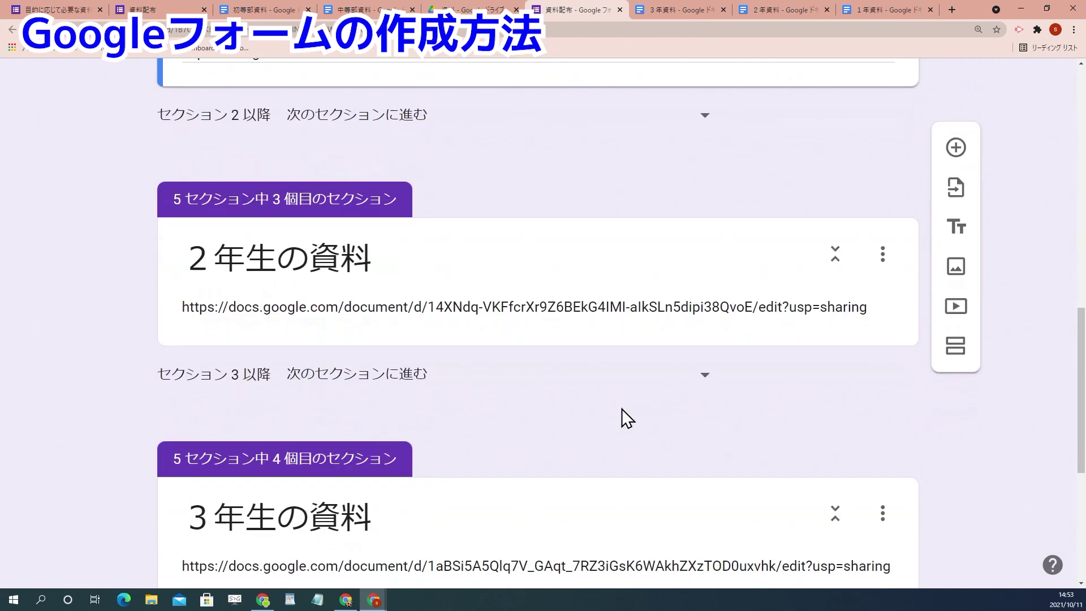
scroll(509, 368, "up", 3)
scroll(455, 359, "up", 3)
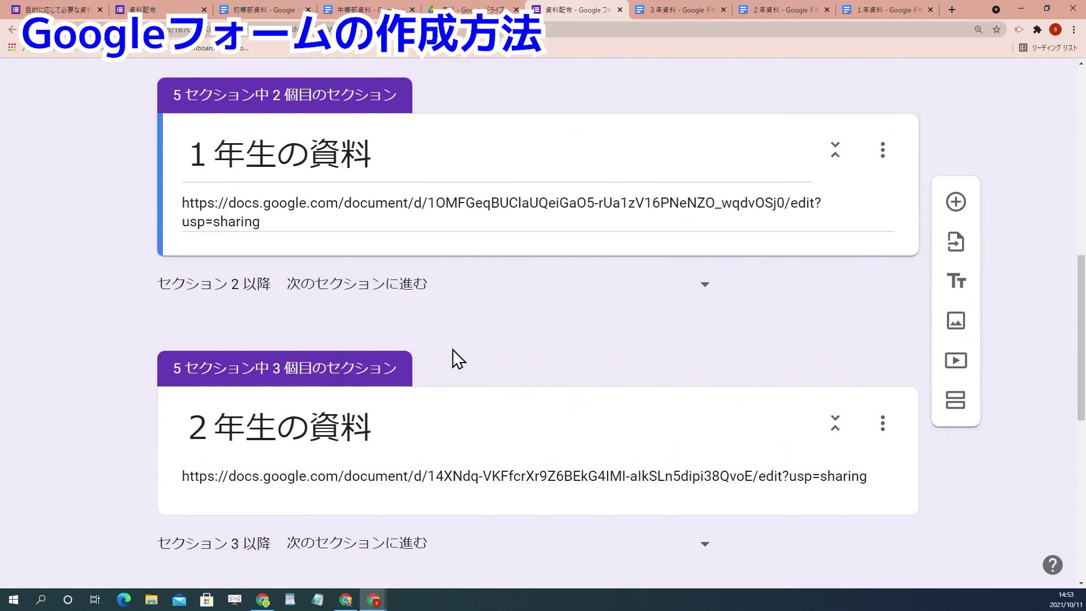
scroll(436, 392, "down", 1)
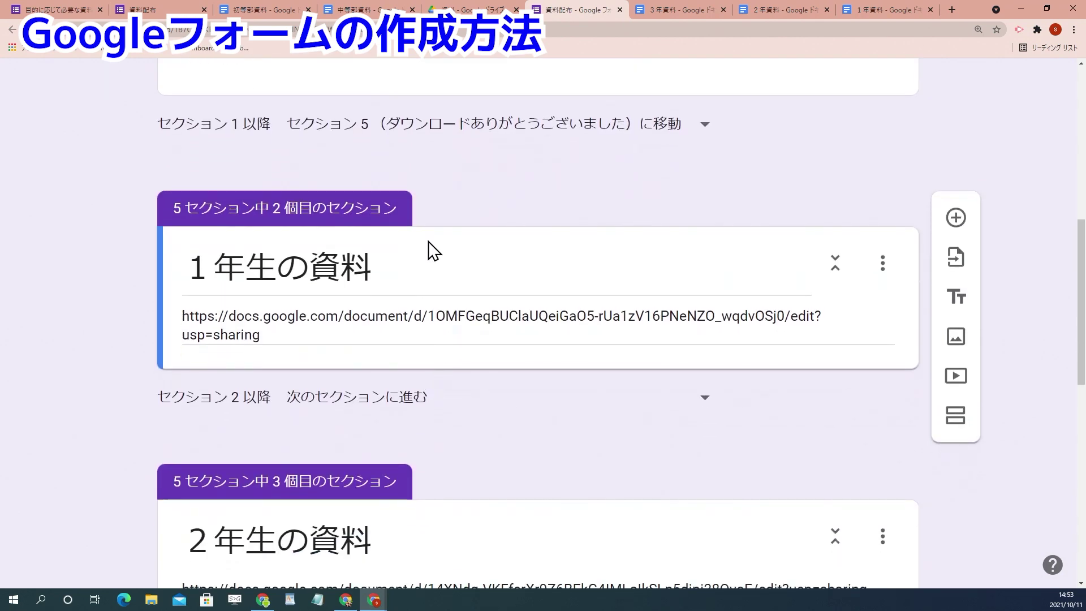
scroll(481, 310, "up", 3)
scroll(463, 317, "down", 1)
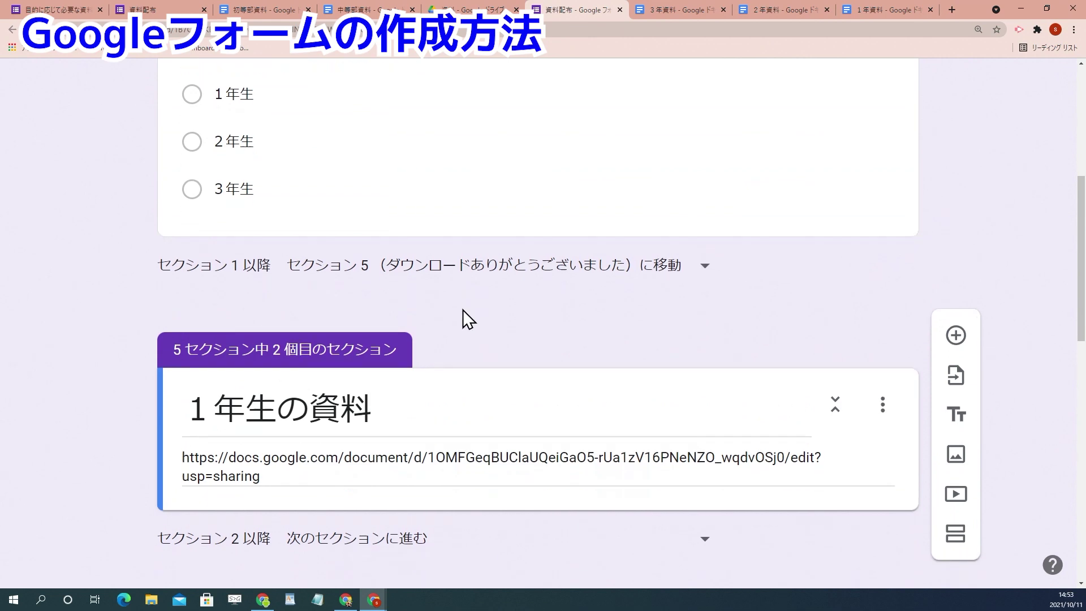
scroll(385, 321, "down", 2)
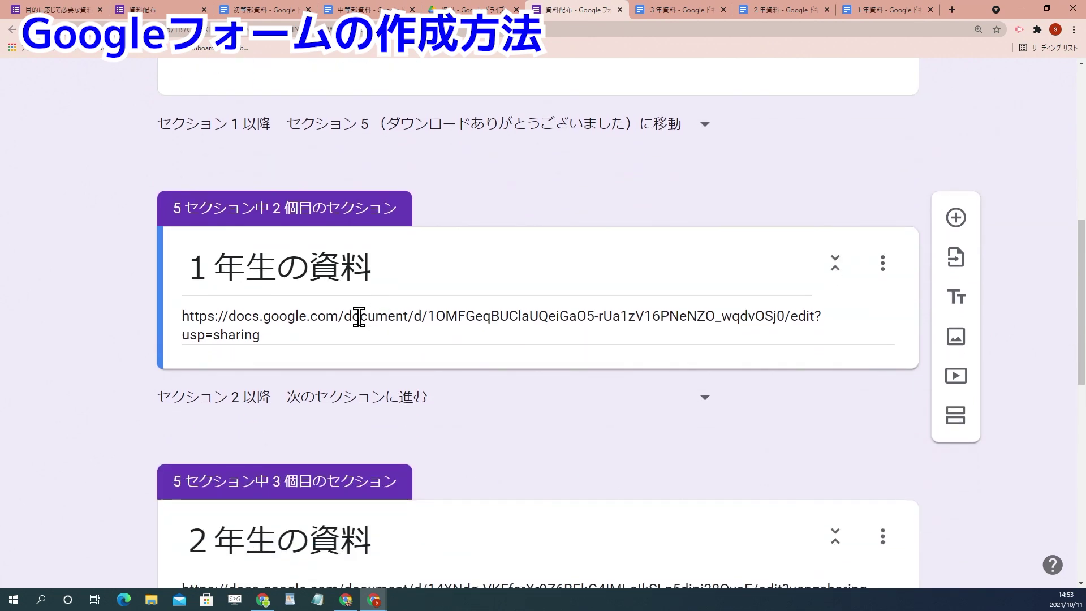
left_click(386, 411)
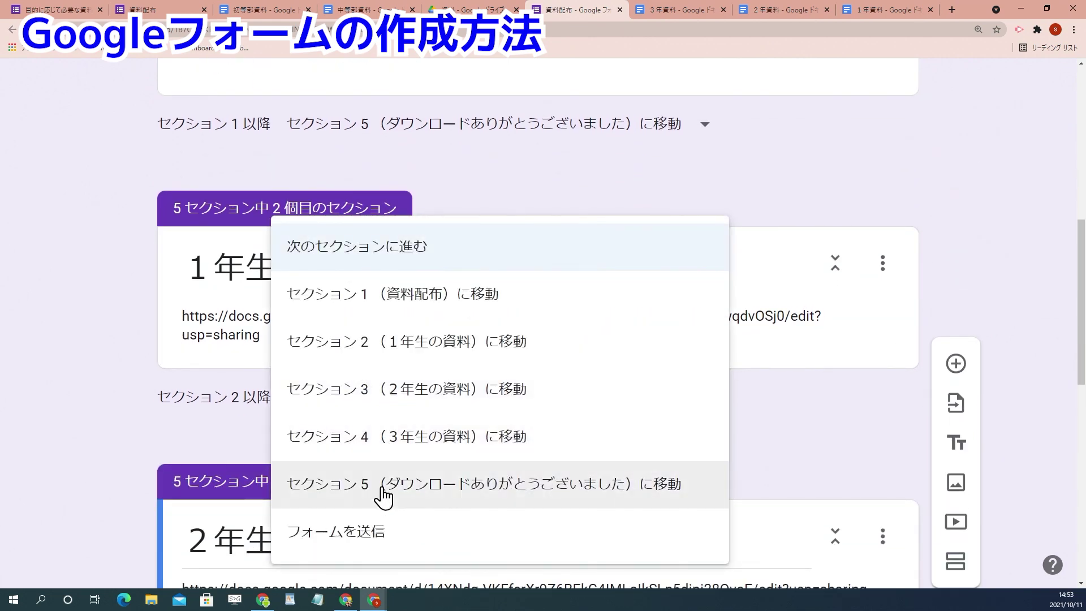
left_click(381, 496)
Step: Make sections 3 and 4 also continue to section 5 after completion
scroll(526, 447, "down", 1)
scroll(531, 439, "down", 6)
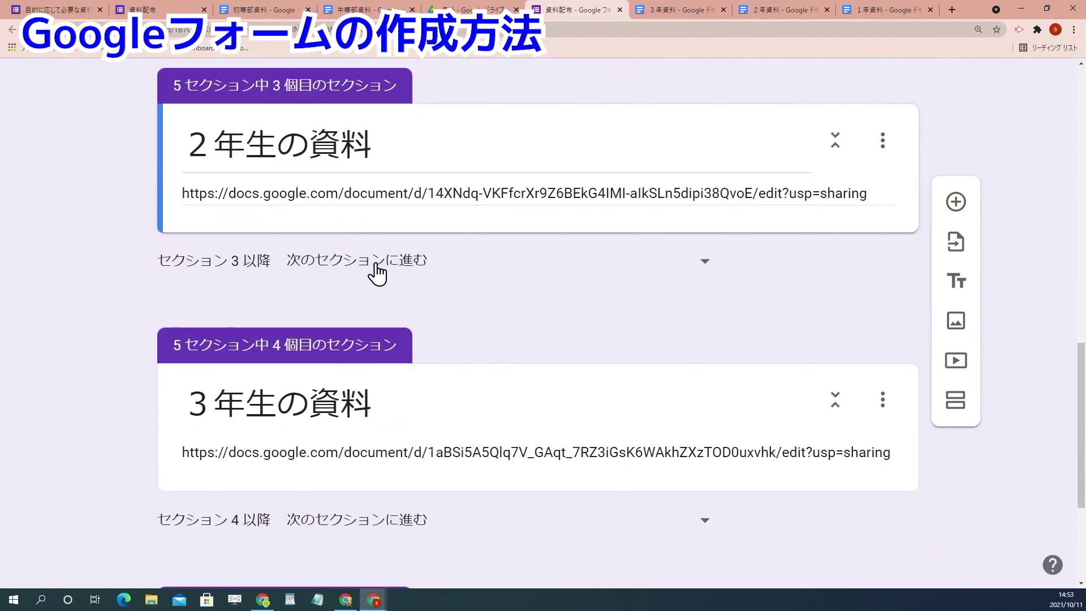
left_click(377, 273)
left_click(428, 503)
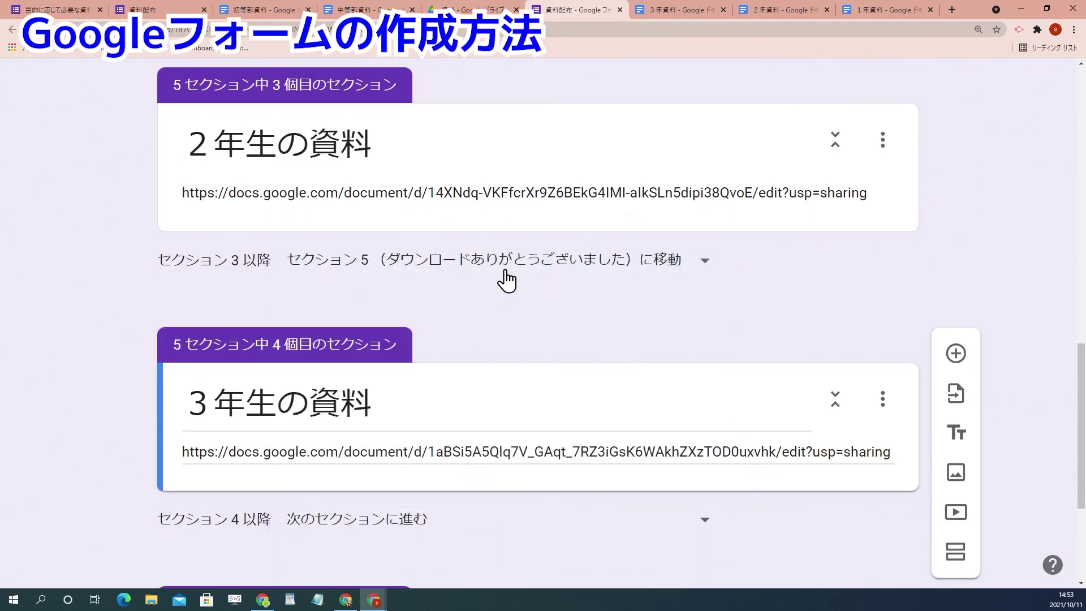
scroll(507, 278, "down", 3)
left_click(424, 362)
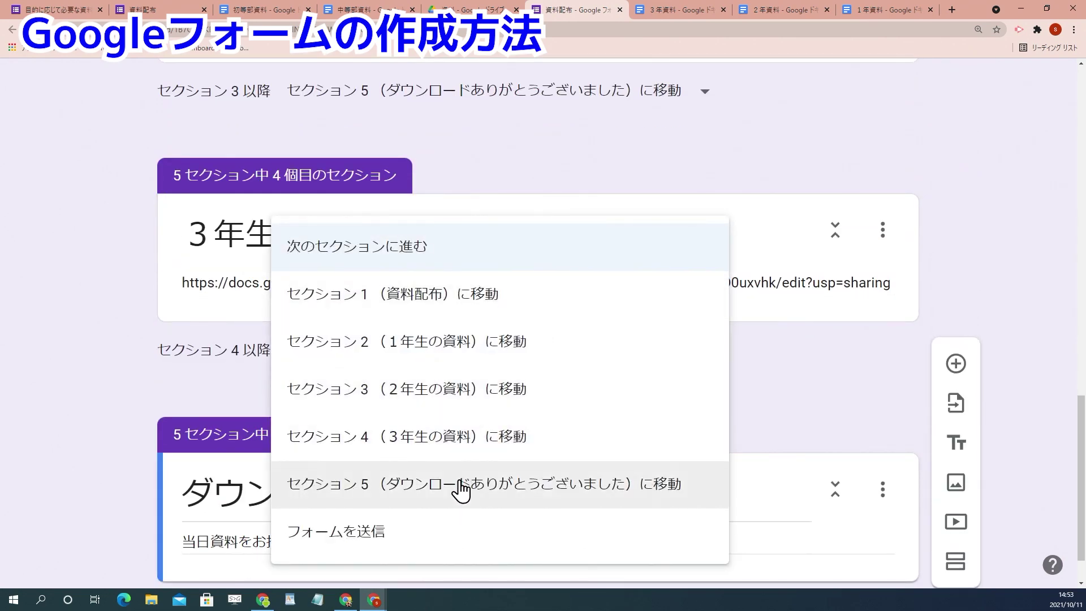
left_click(460, 491)
scroll(664, 390, "down", 1)
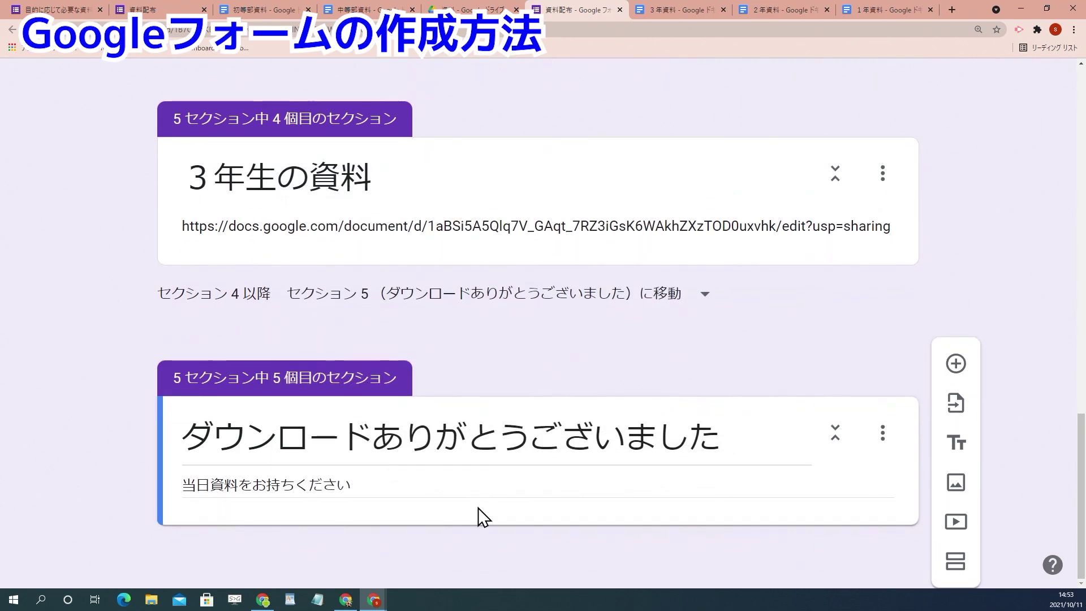
scroll(650, 399, "up", 3)
scroll(623, 402, "up", 15)
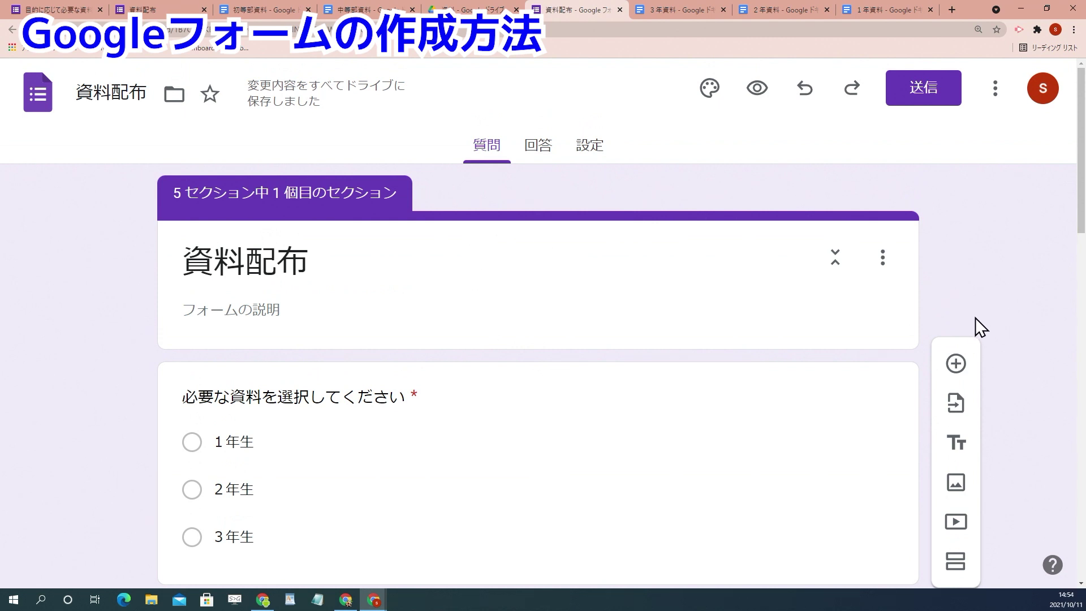
Step: In the preview, check where 1年生, 2年生 and 3年生 each lead
left_click(757, 87)
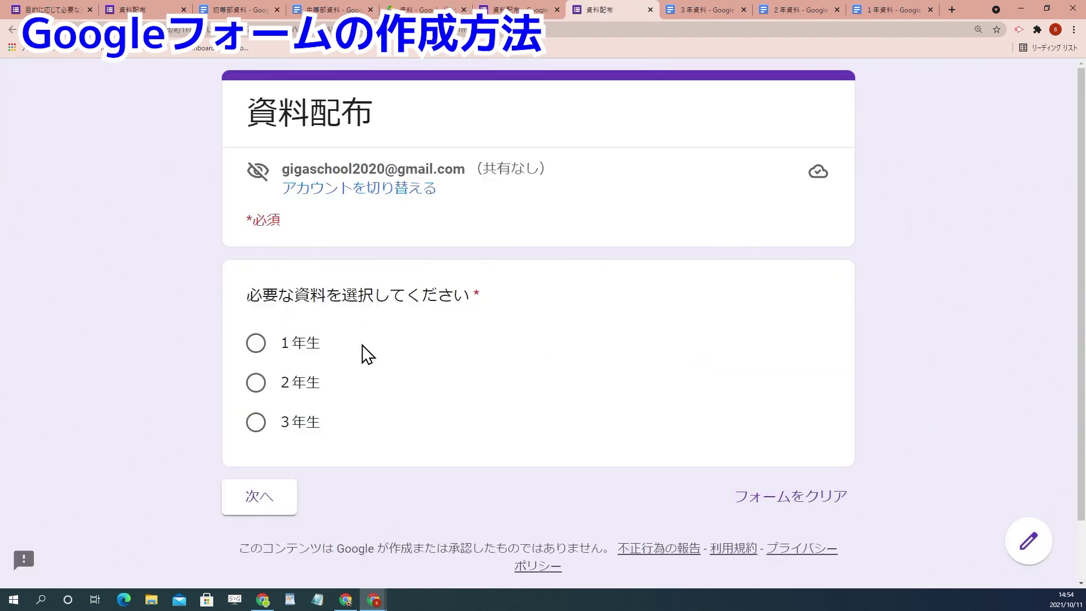
left_click(299, 347)
left_click(262, 509)
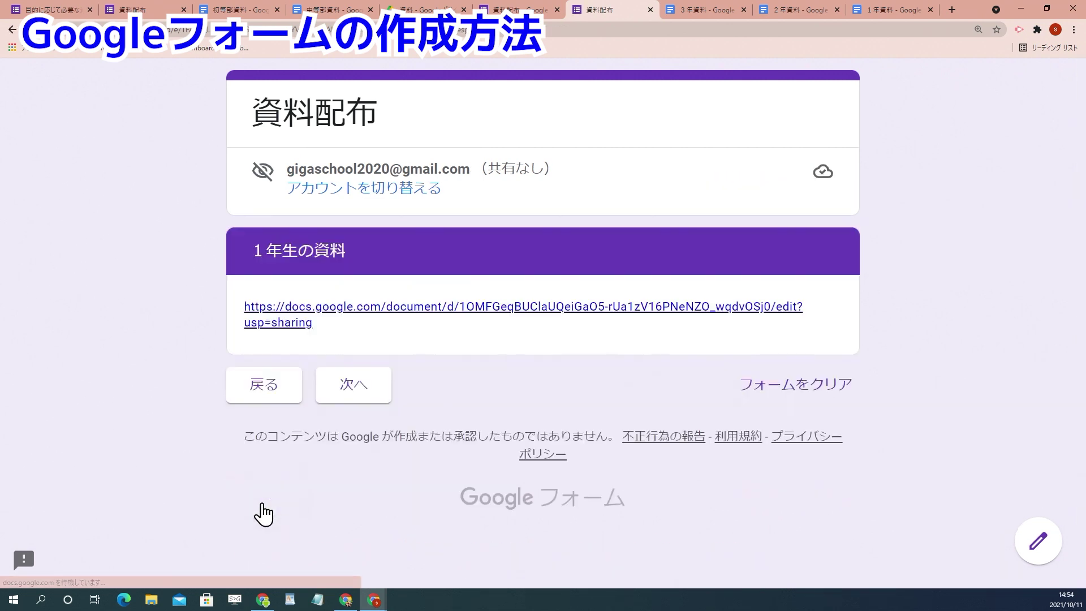
left_click(248, 390)
left_click(300, 384)
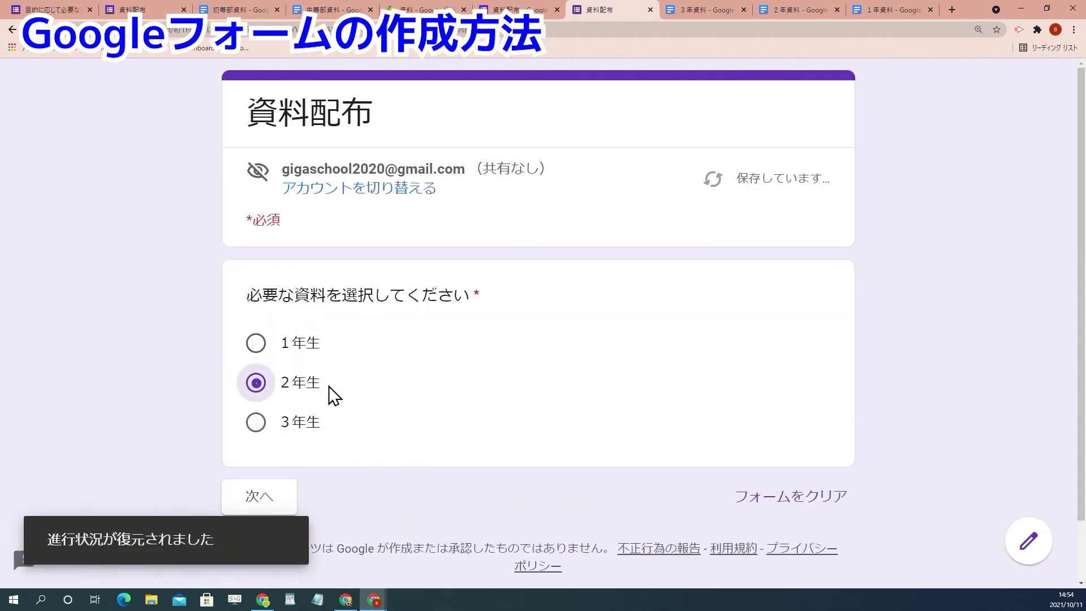
left_click(260, 498)
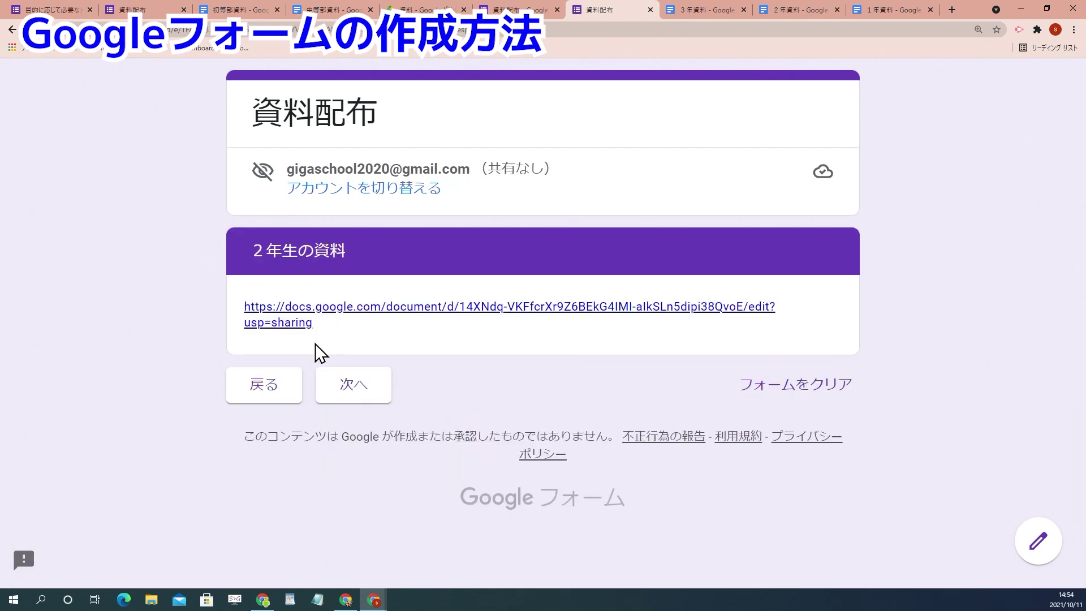
left_click(283, 390)
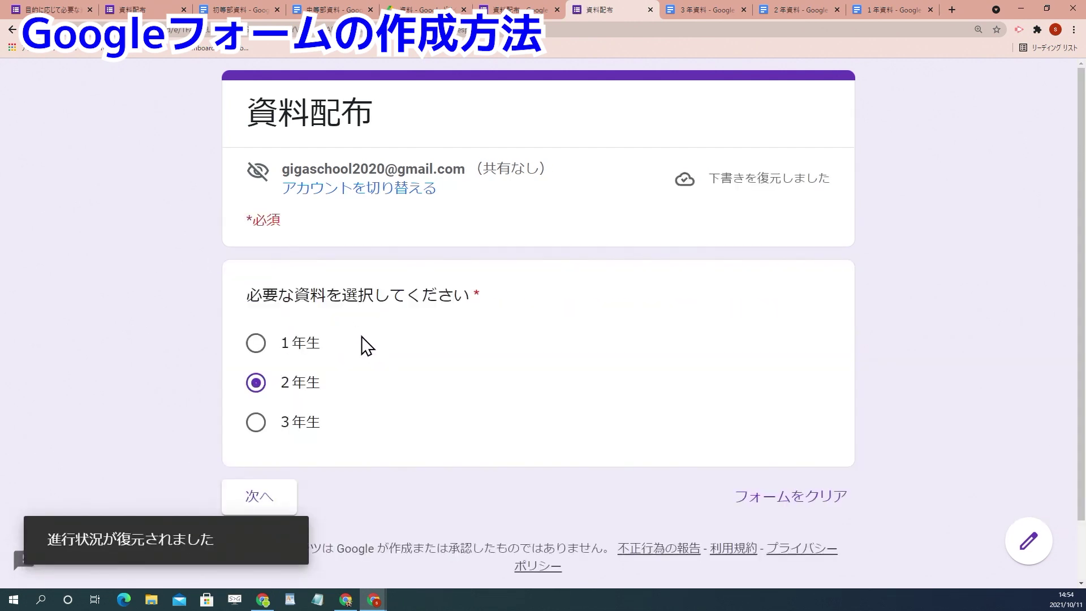
left_click(291, 421)
left_click(274, 504)
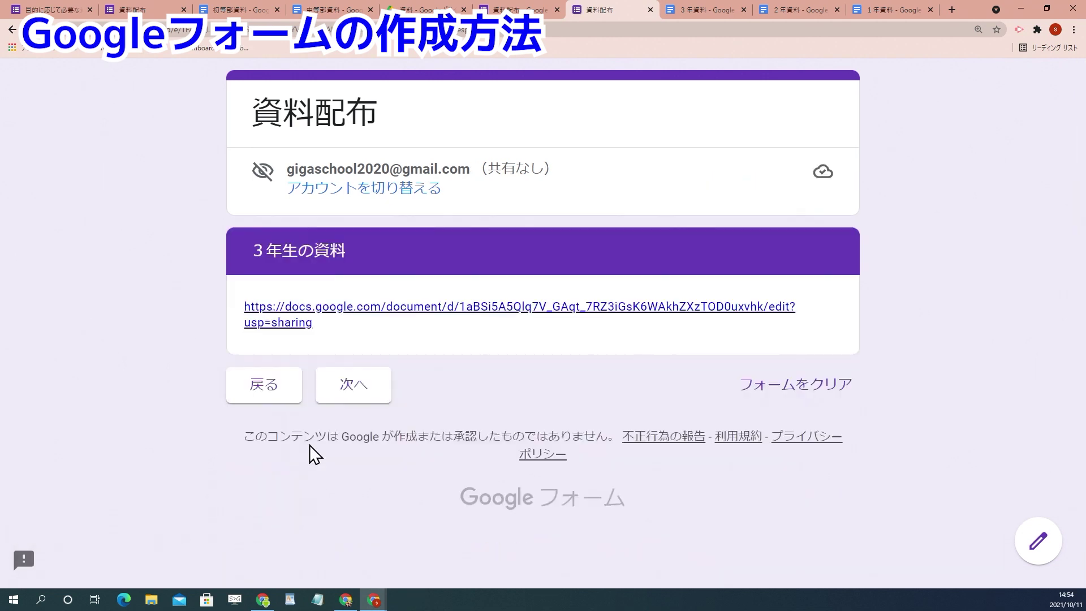
Step: Open the linked 3年資料 document, then continue and submit a test response
left_click(367, 315)
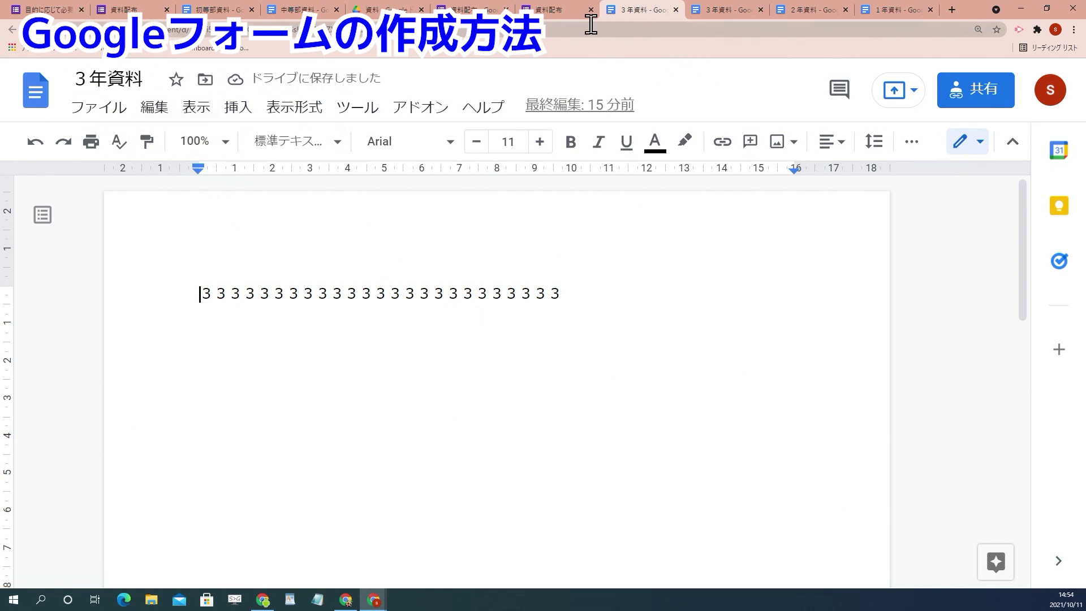
left_click(557, 10)
left_click(363, 399)
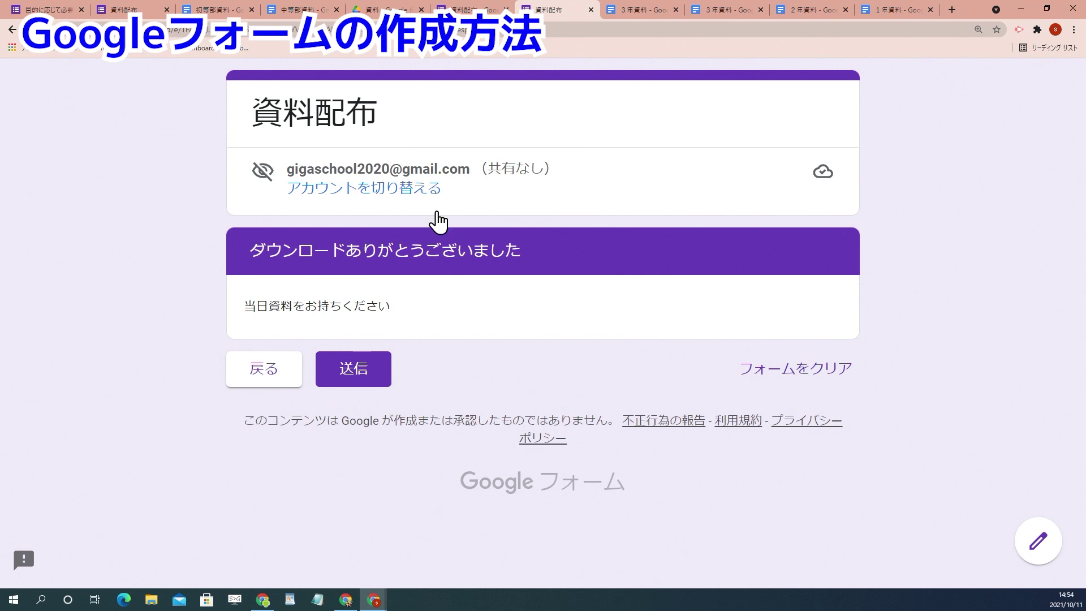
left_click(357, 378)
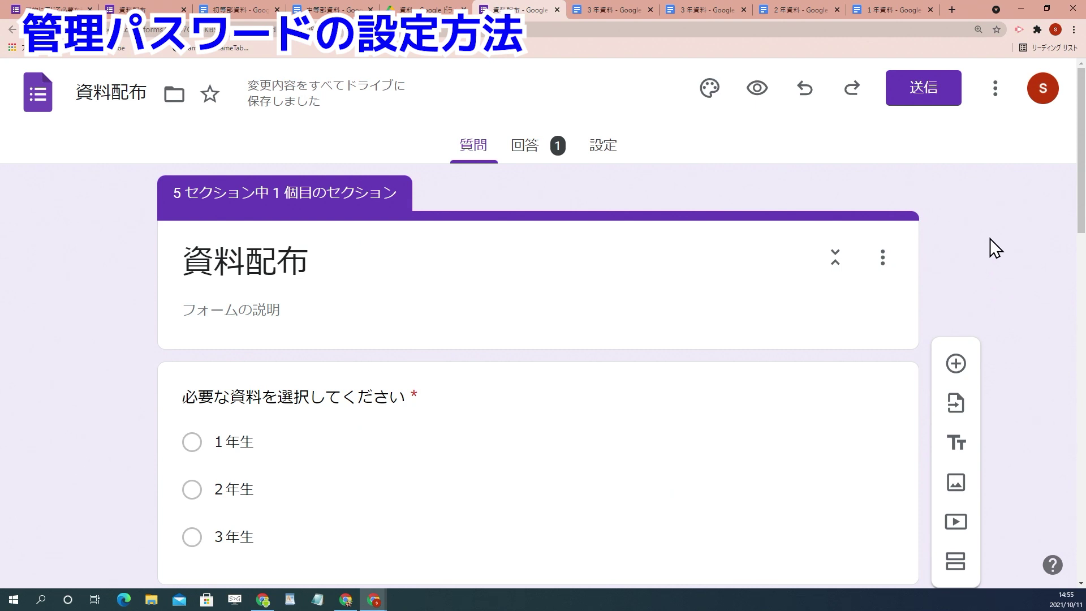
Step: Add a new section after the title section and name it パスワード
left_click(707, 259)
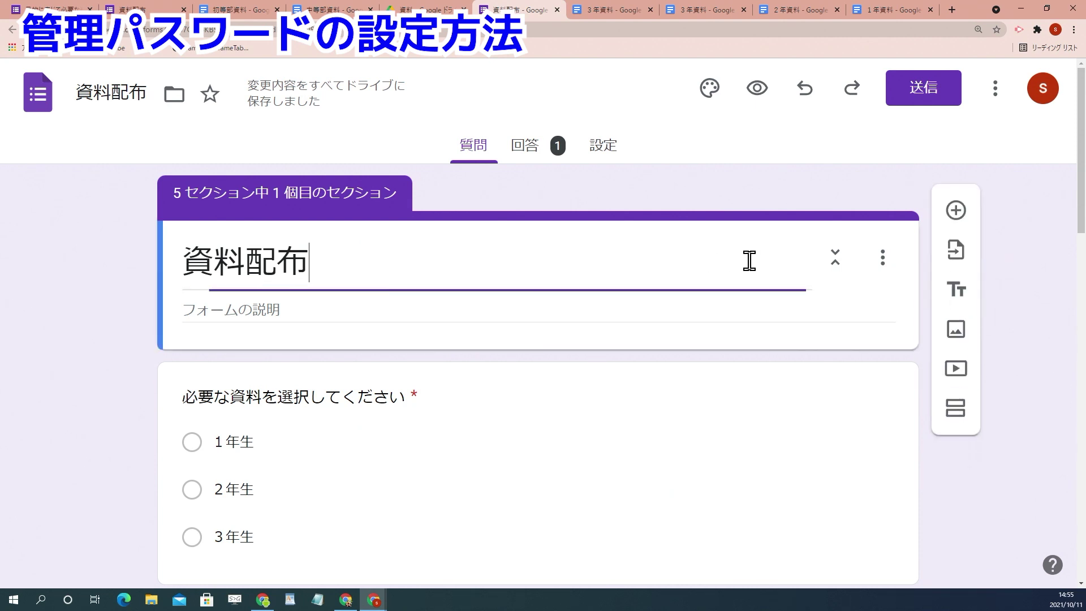
left_click(955, 400)
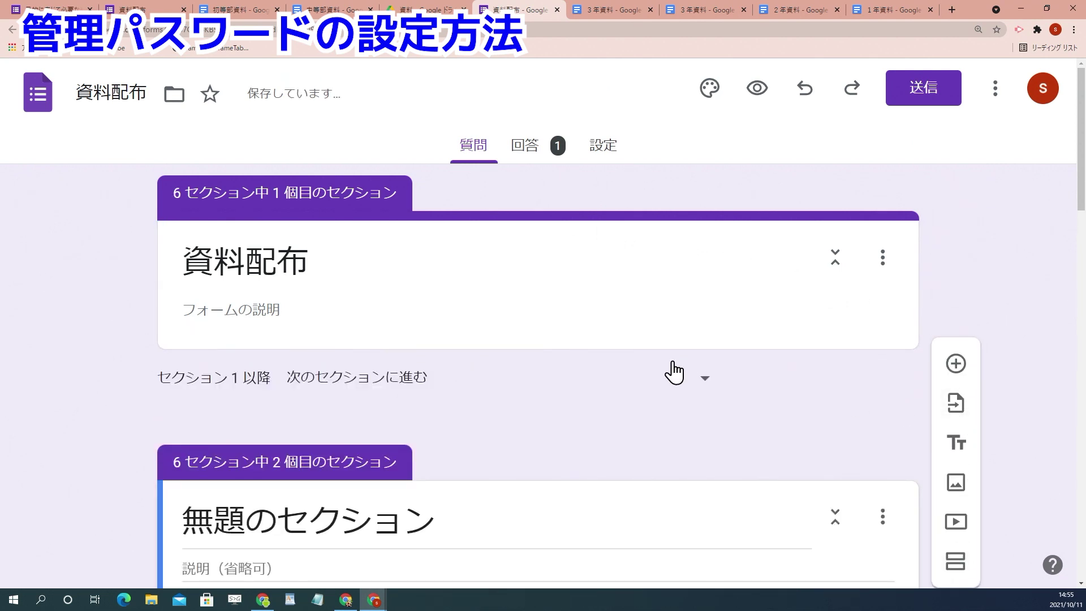
scroll(676, 371, "down", 2)
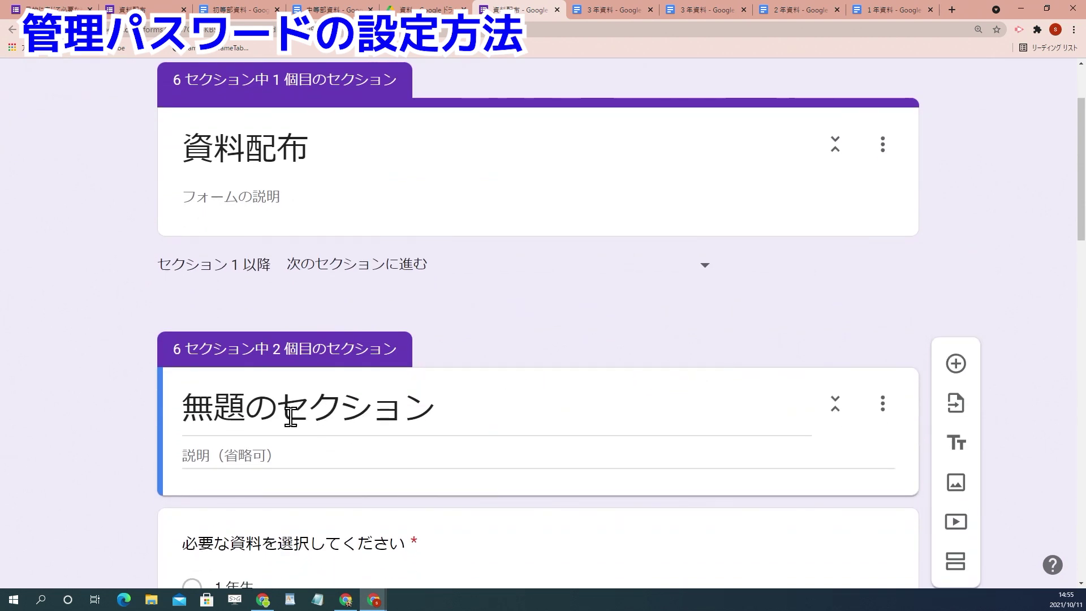
left_click_drag(438, 414, 140, 412)
type("ぱ")
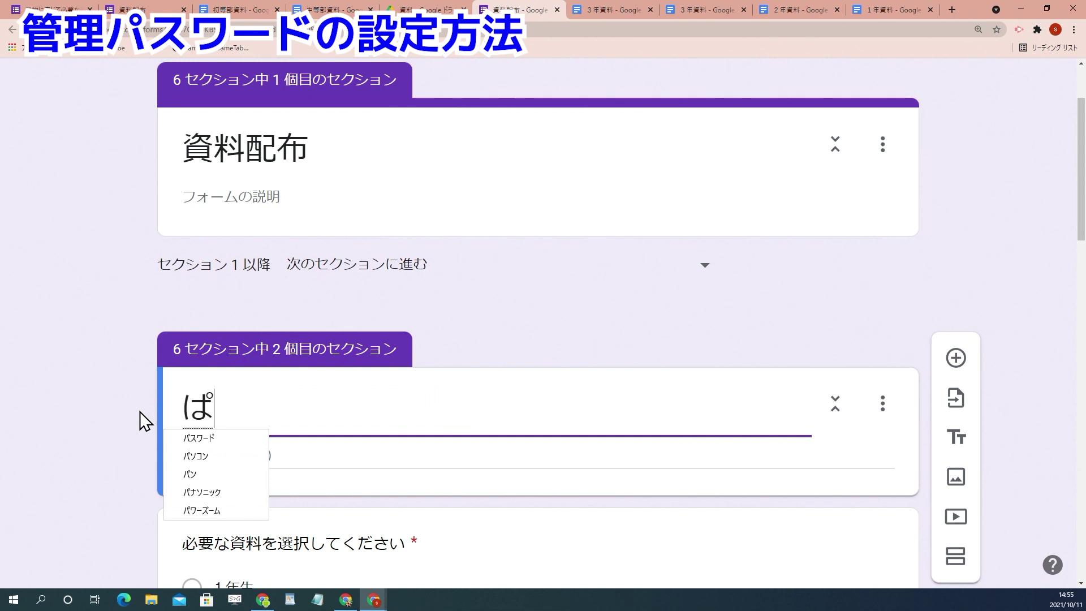
type("すわーど")
key("space")
key("Return")
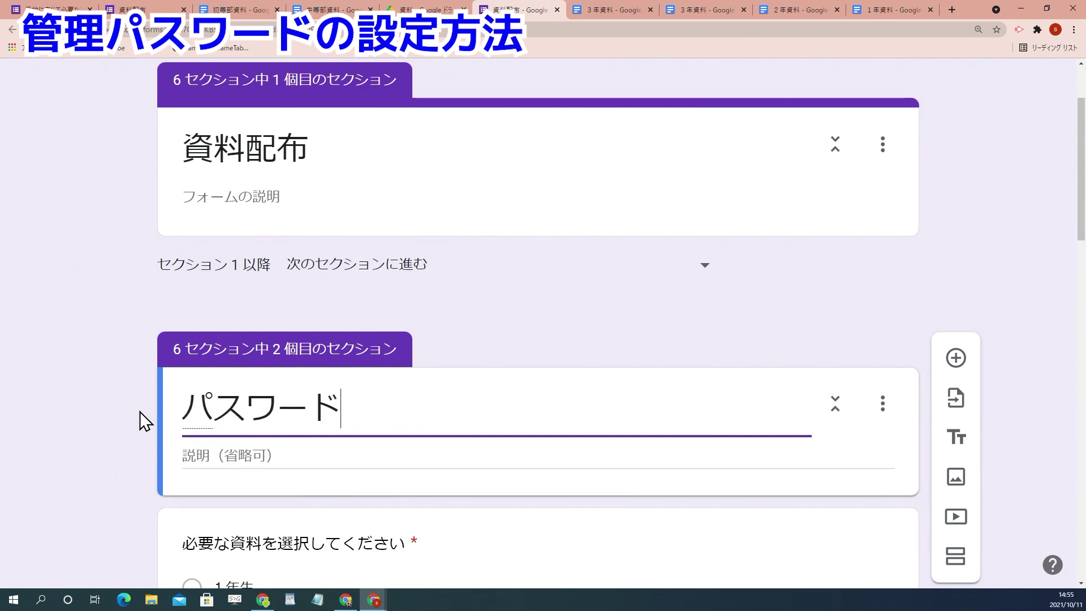
left_click(876, 472)
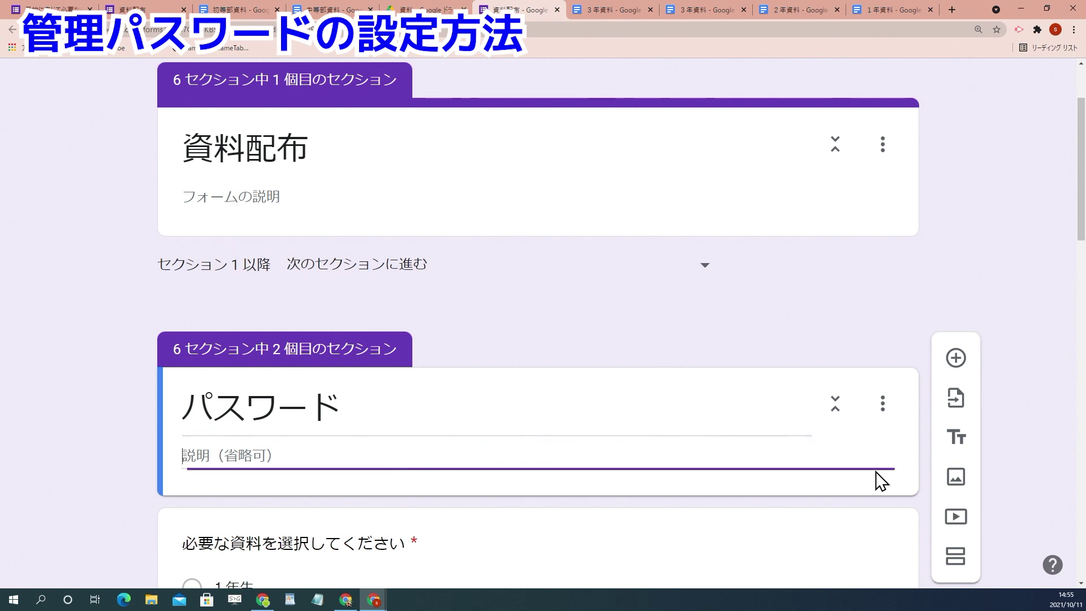
Step: Move the パスワード section above 資料配布 and save the new order
left_click(882, 403)
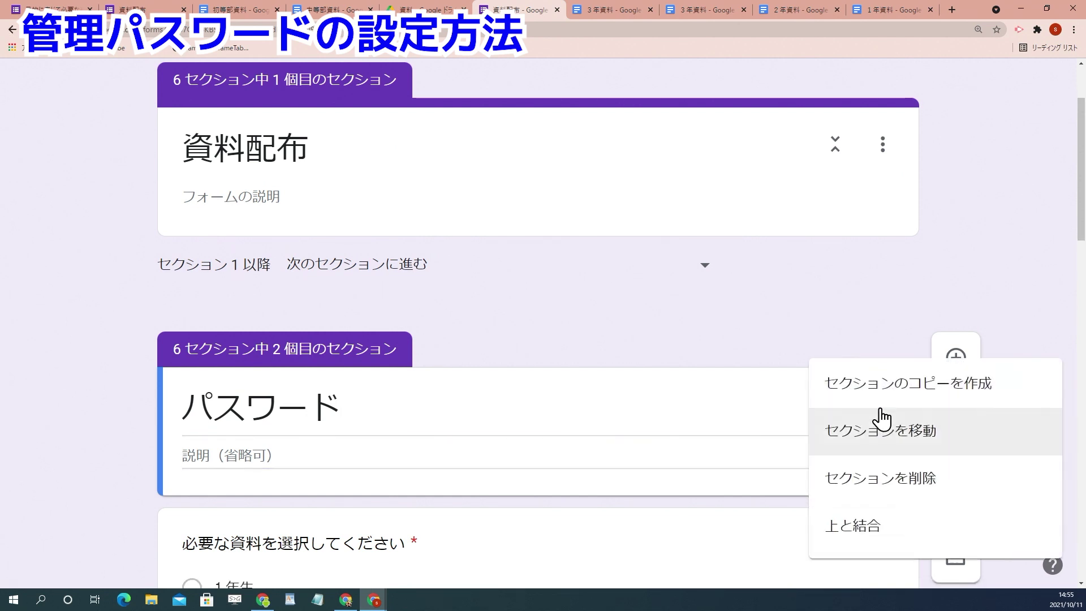
left_click(874, 446)
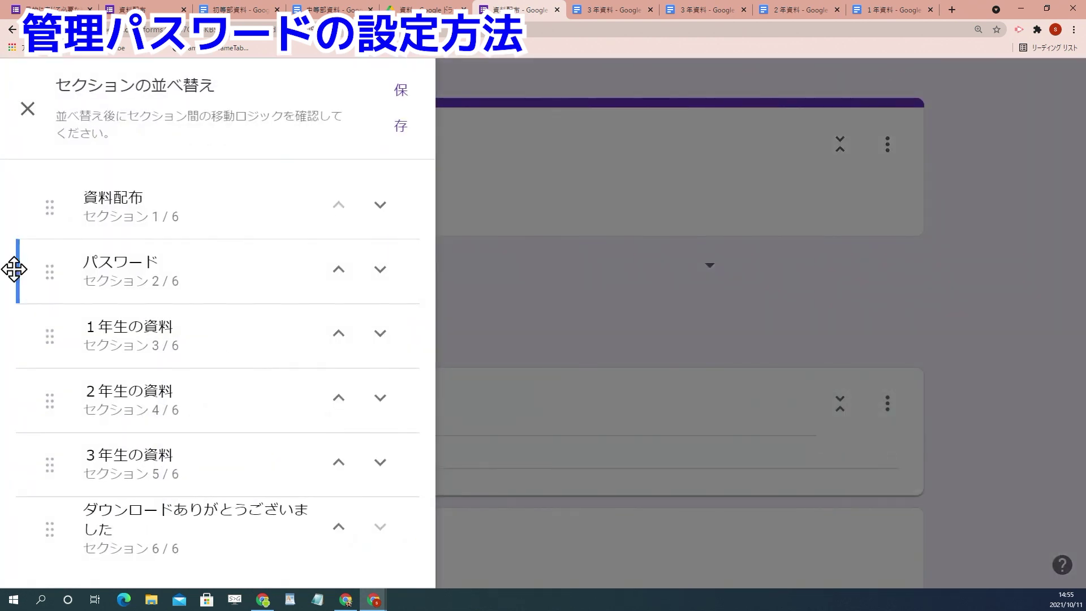
left_click_drag(43, 274, 39, 202)
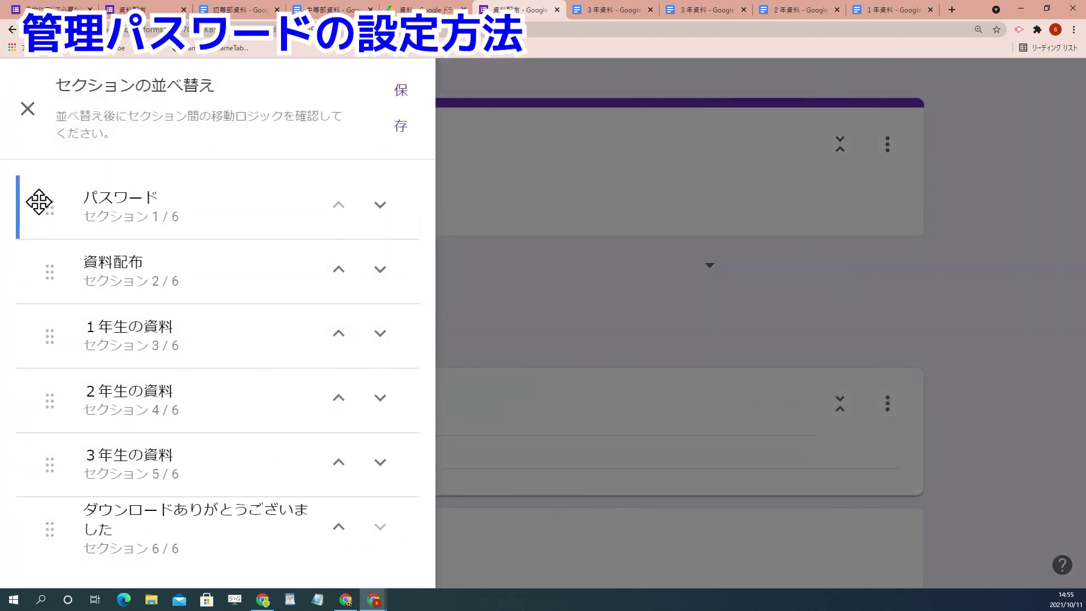
left_click(396, 113)
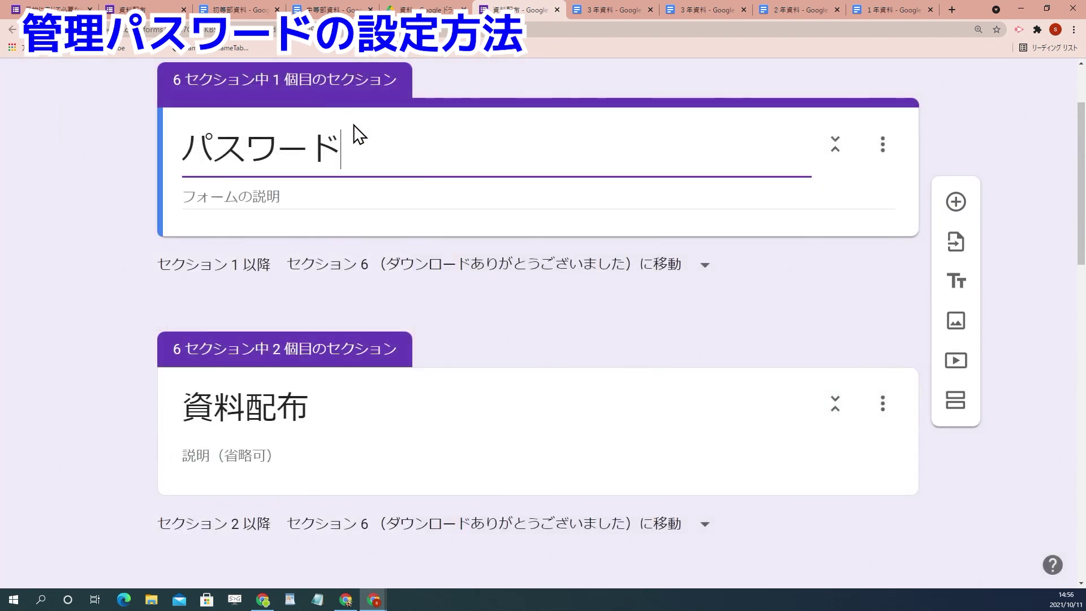
Step: Add a required short-answer (記述式) question to the パスワード section
left_click(339, 94)
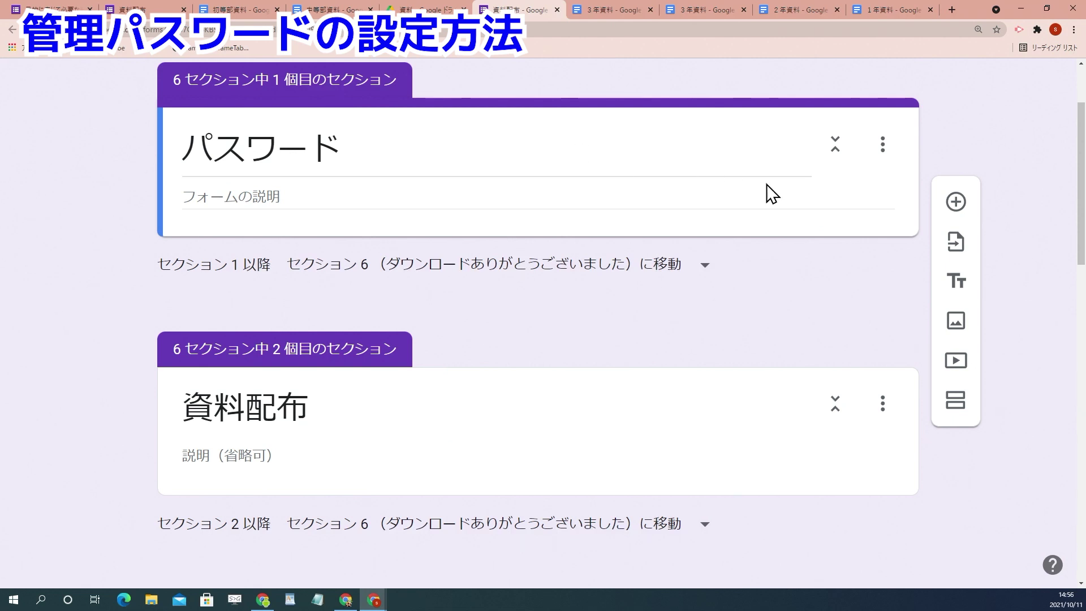
left_click(956, 202)
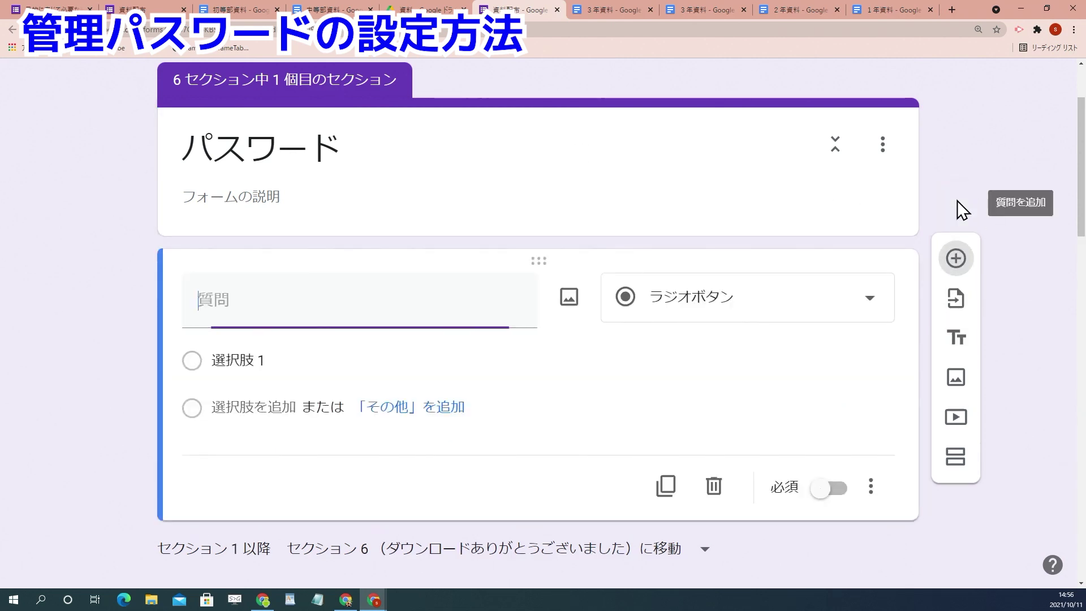
left_click(727, 308)
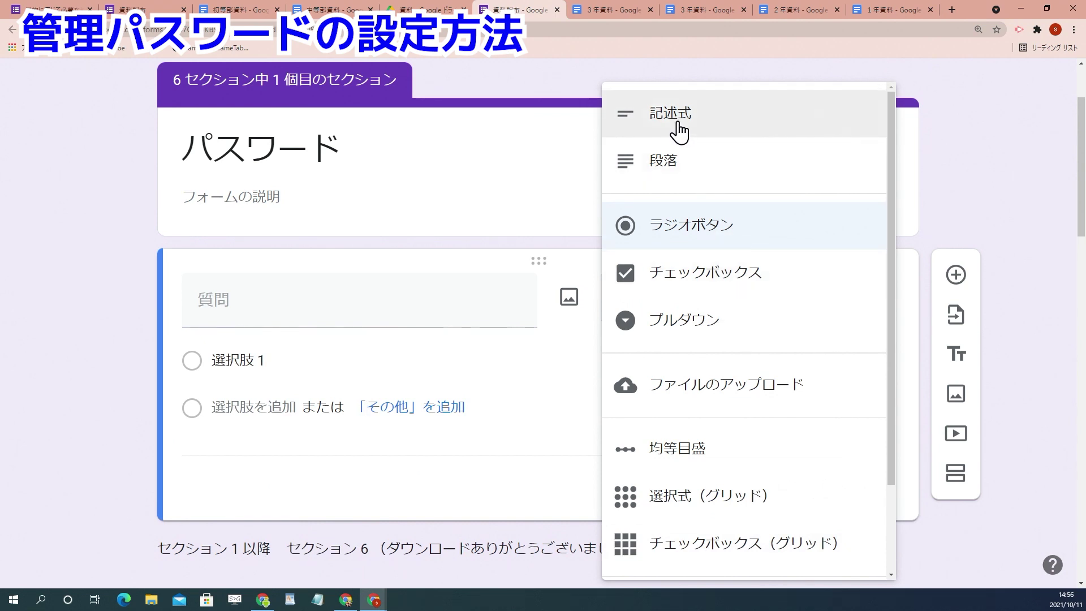
left_click(678, 133)
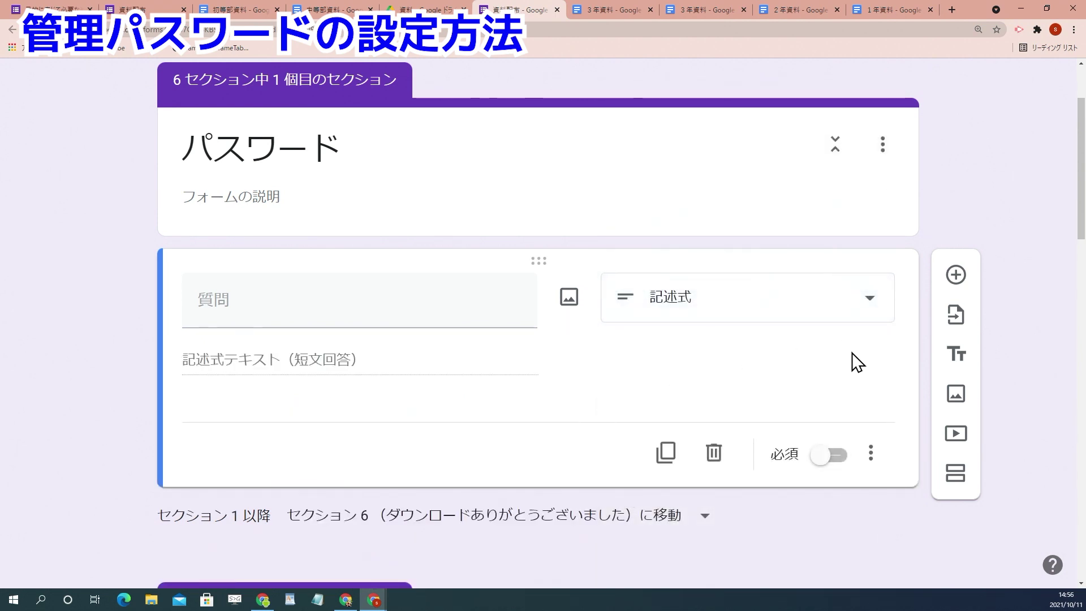
left_click(839, 456)
Step: Add answer validation requiring a number equal to the set password
left_click(874, 454)
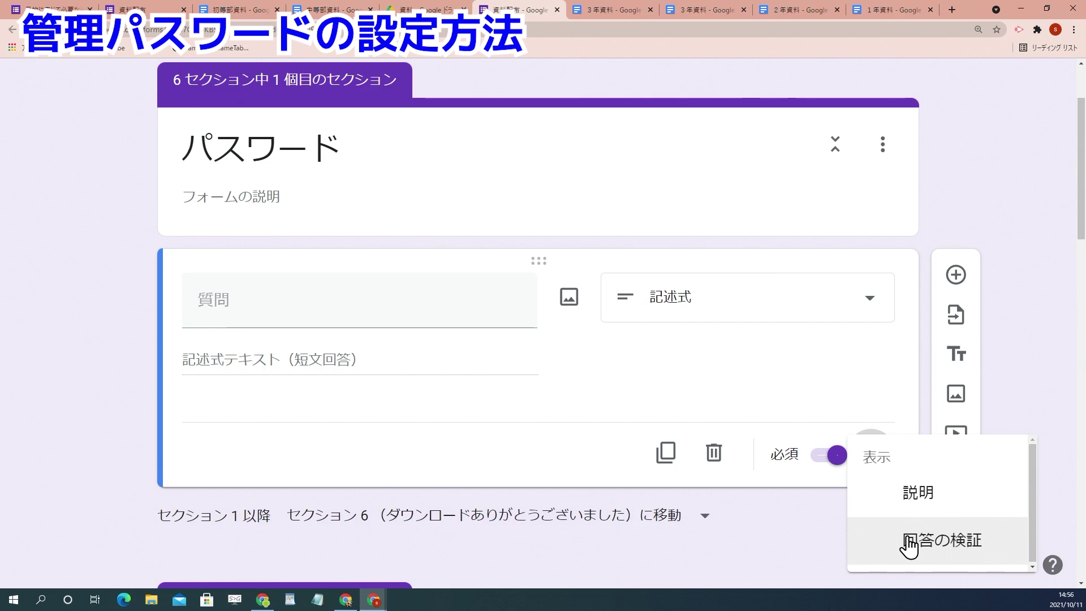
left_click(908, 541)
left_click(357, 422)
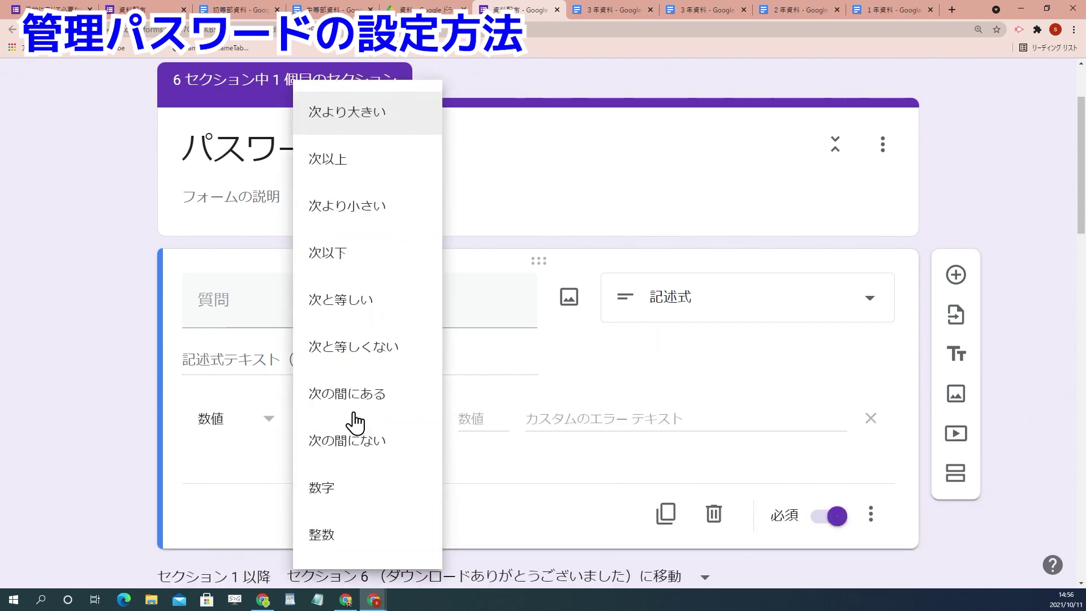
left_click(349, 323)
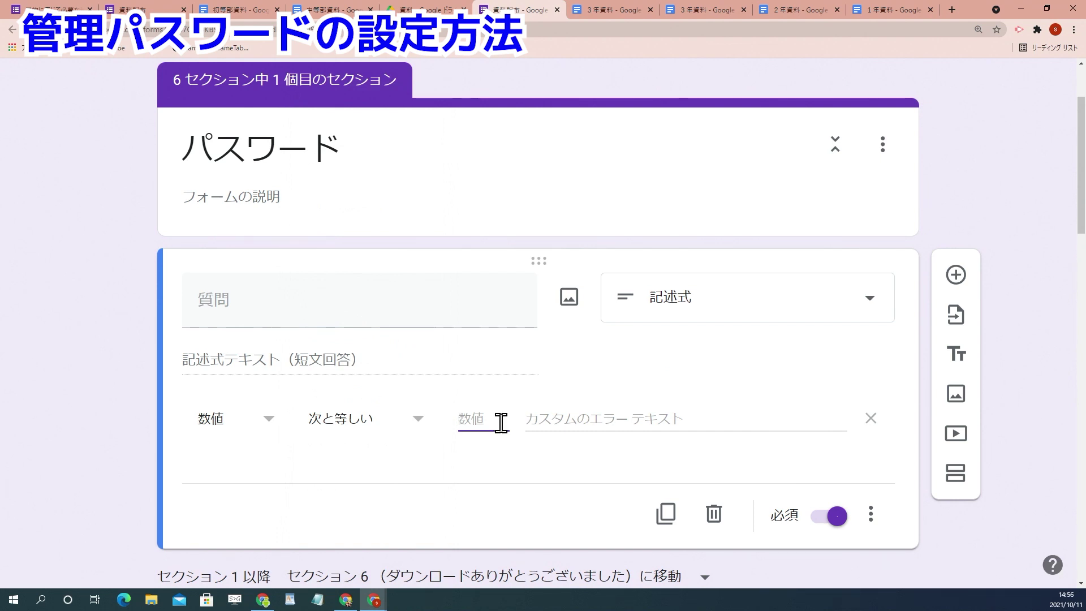
type("123")
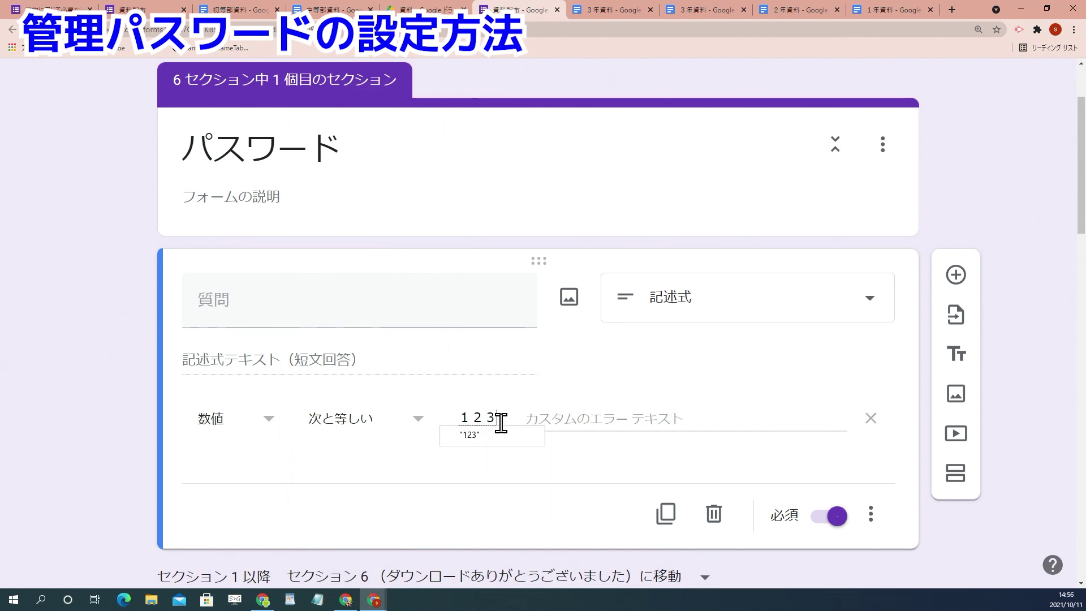
key("Escape")
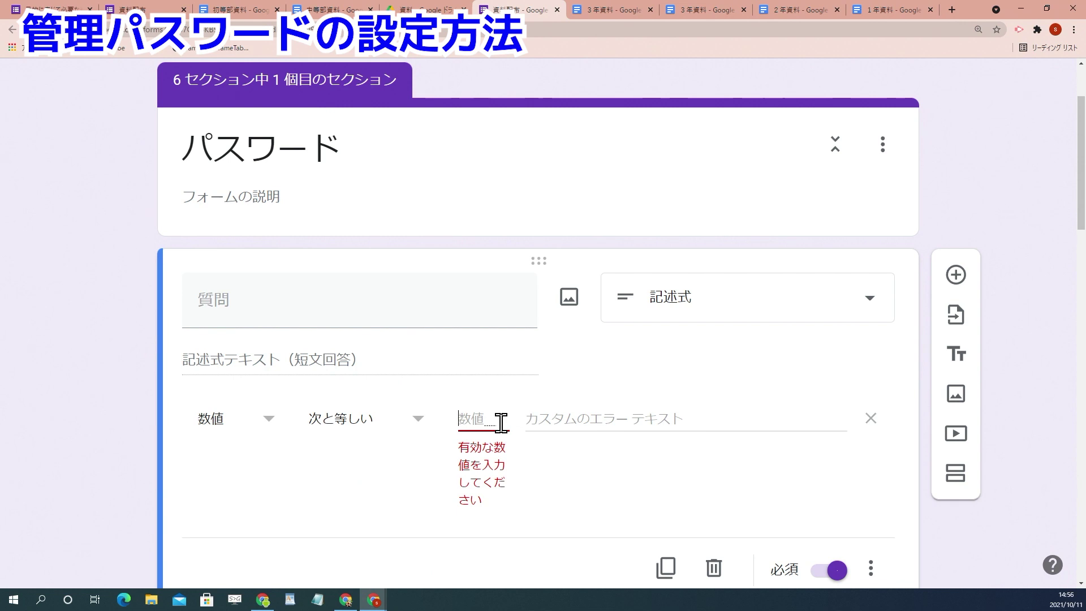
type("1234")
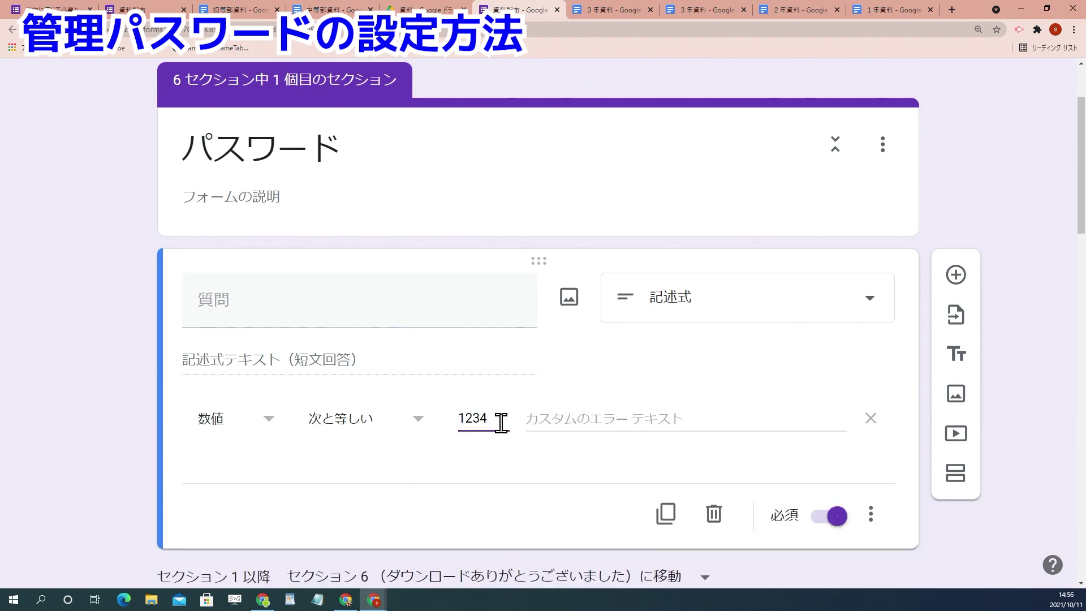
Step: Set the validation error message to 正しいパスワードを入力してください
left_click(532, 419)
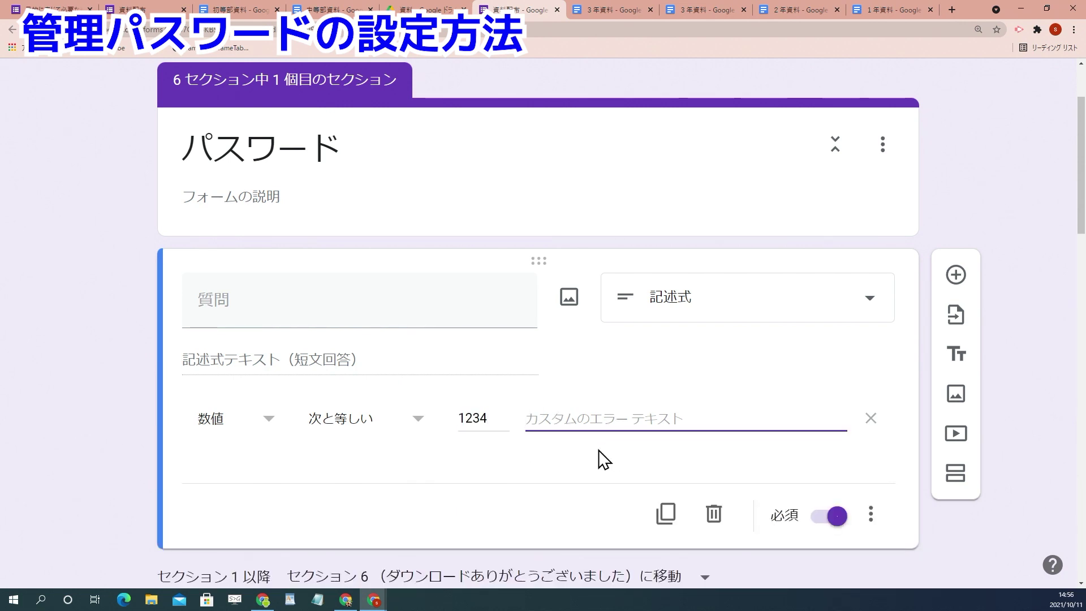
type("正しいp")
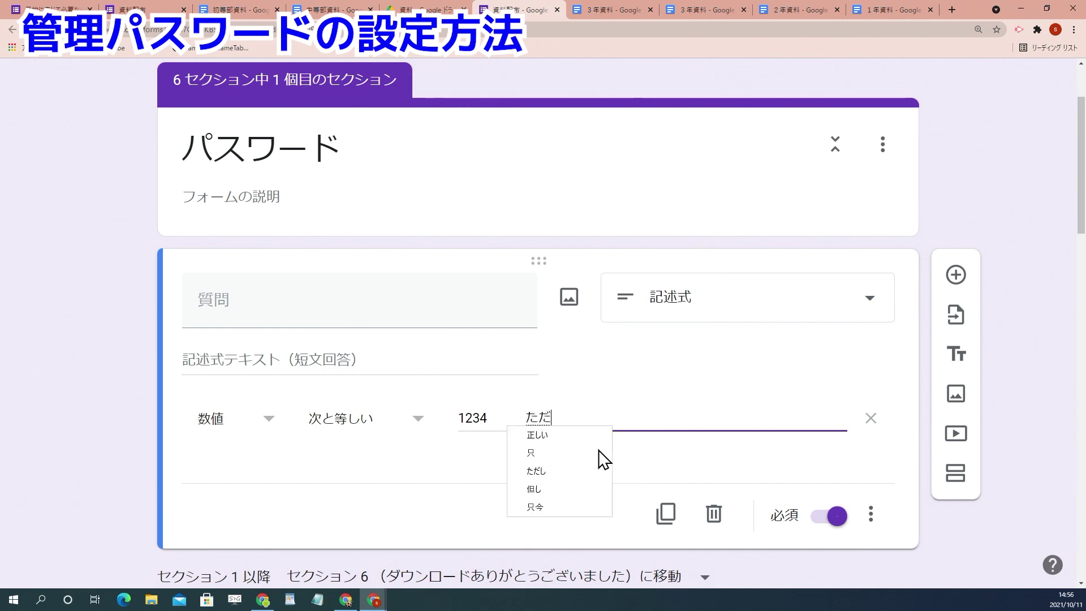
type("asuwa-do")
key("space")
type("wonyuuryoku")
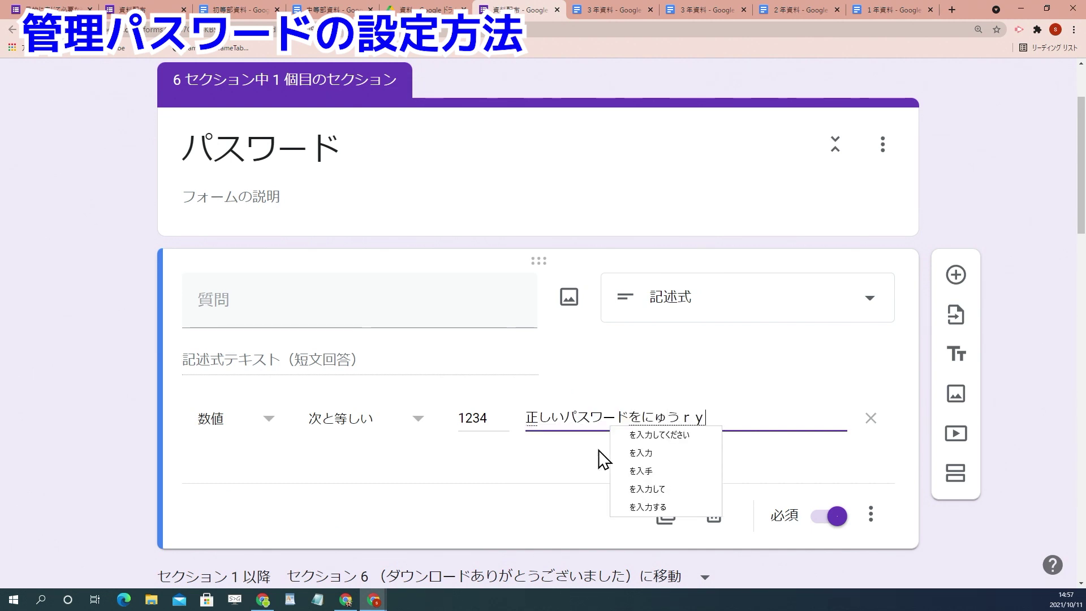
type("shite")
key("space")
type("kudasai")
key("Return")
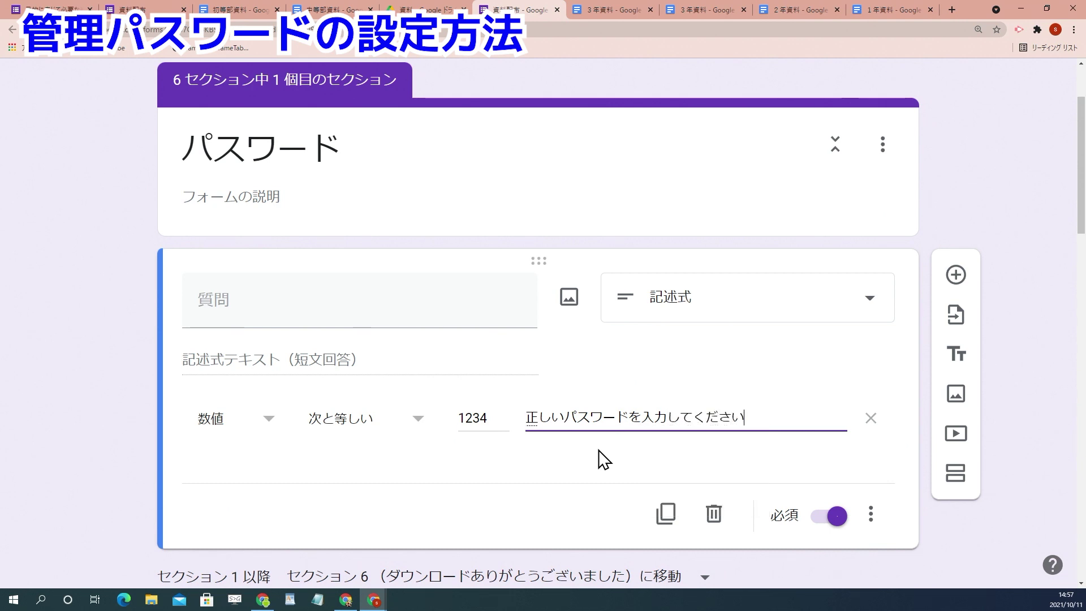
Step: Use the error message text 正しいパスワードを入力してください as the question title
left_click(563, 482)
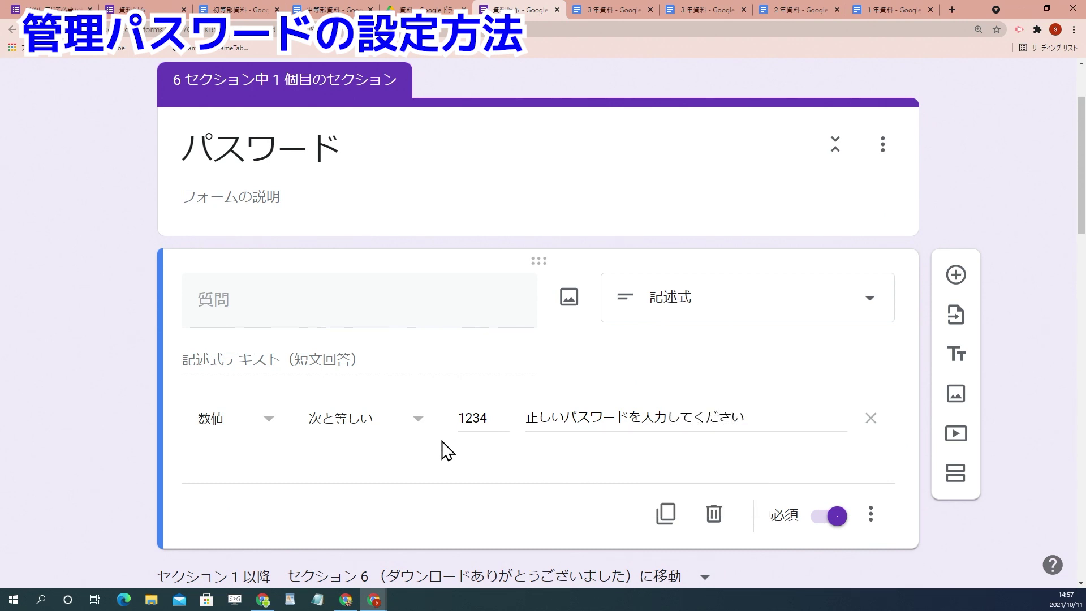
left_click(644, 420)
triple_click(662, 424)
key("ctrl+c")
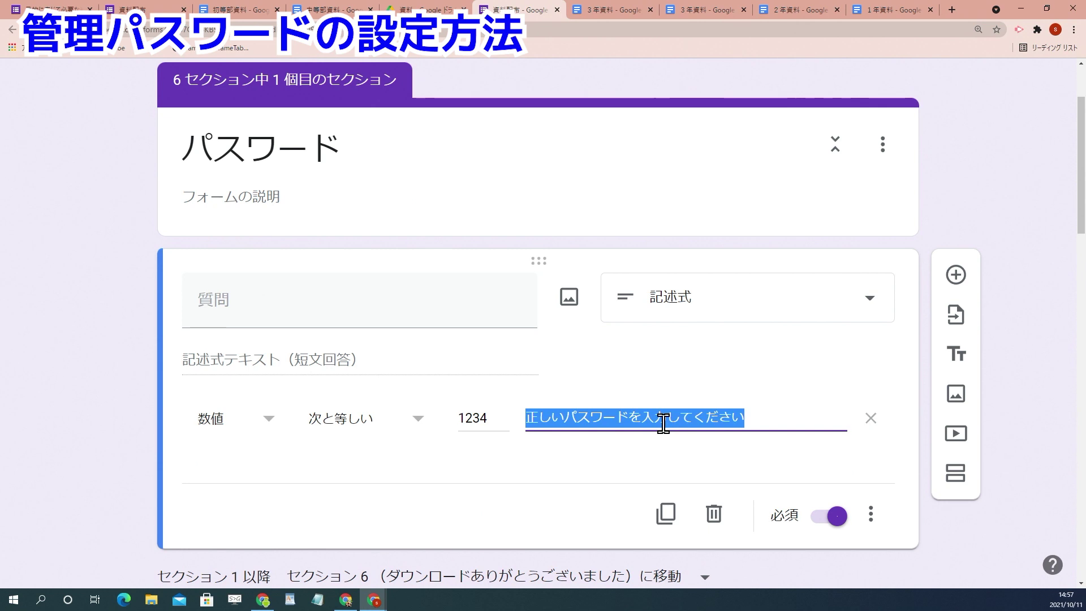
left_click(232, 308)
key("ctrl+v")
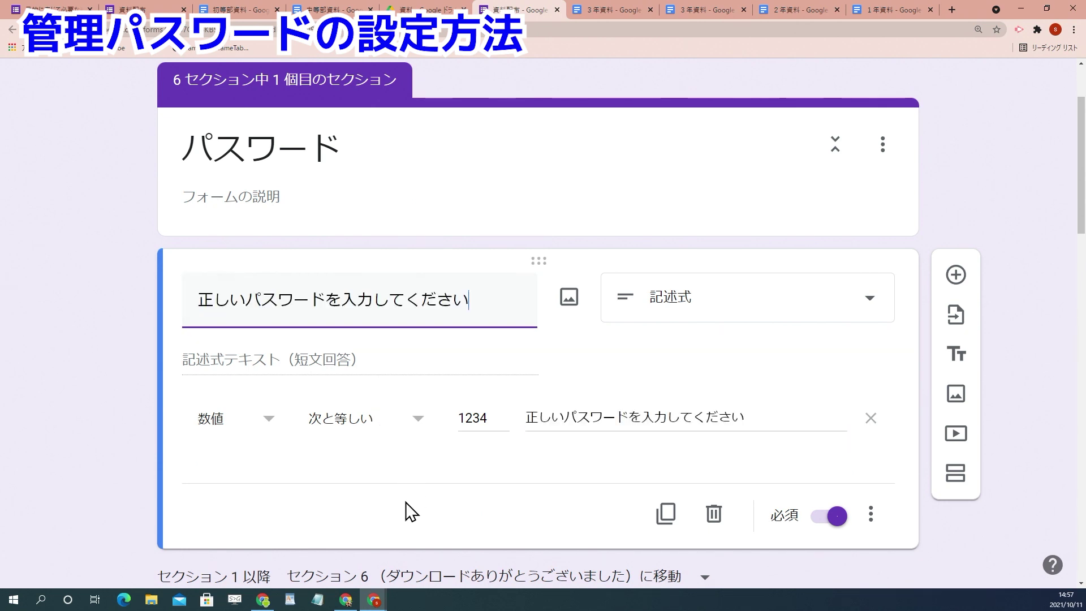
scroll(469, 373, "down", 1)
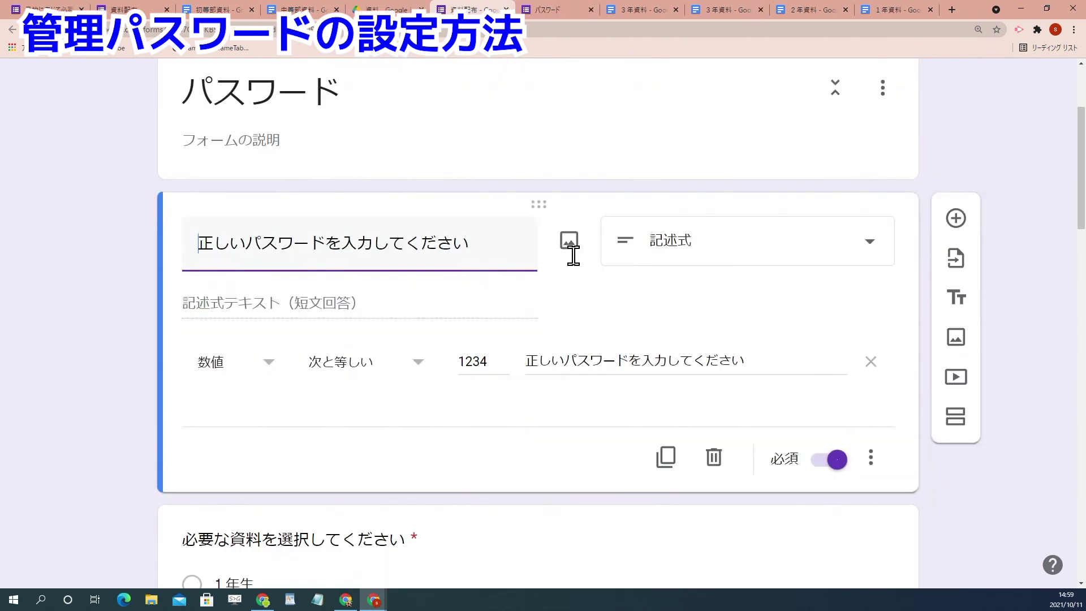
scroll(575, 263, "down", 5)
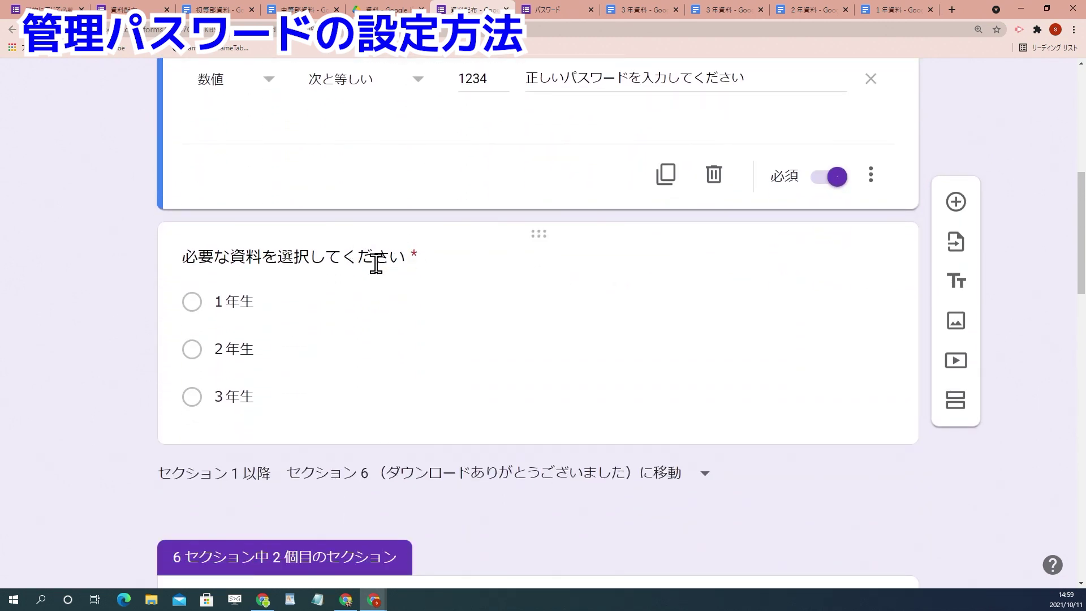
scroll(324, 325, "down", 1)
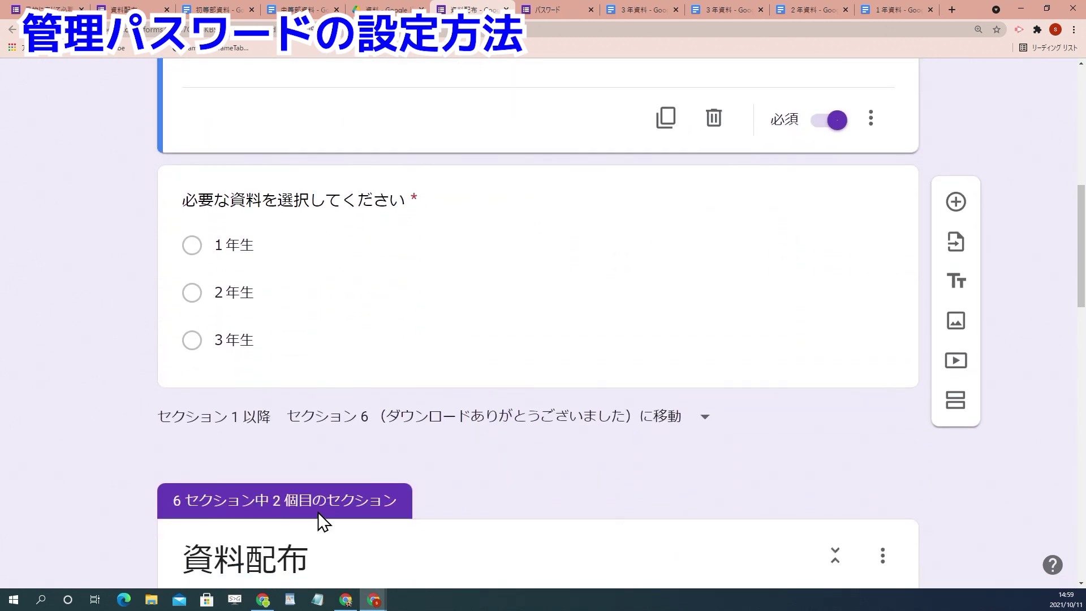
scroll(330, 487, "down", 3)
scroll(368, 452, "up", 2)
left_click_drag(538, 121, 492, 359)
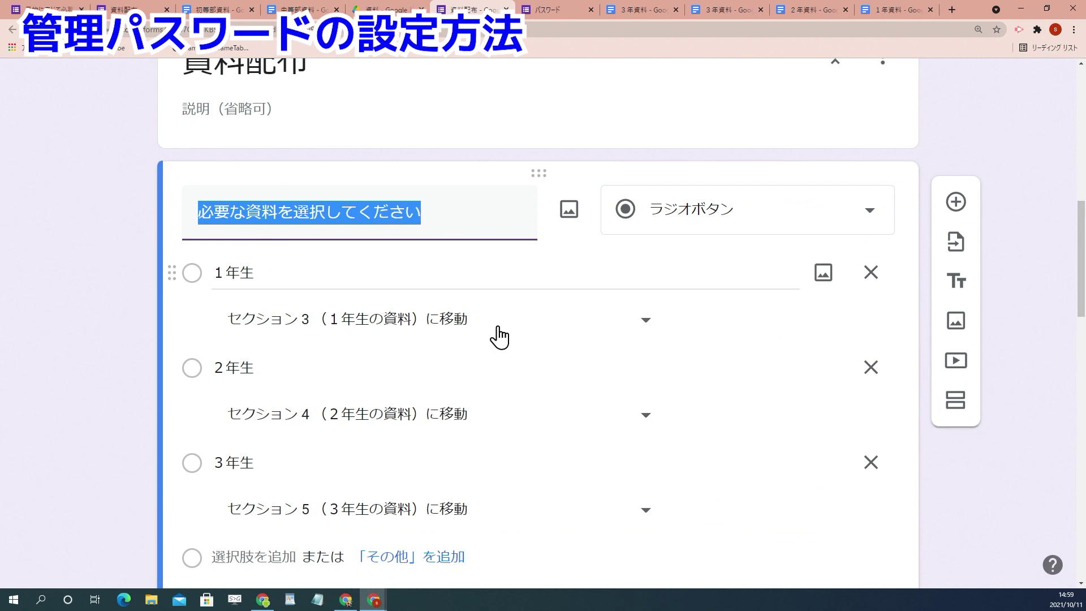
scroll(120, 269, "up", 4)
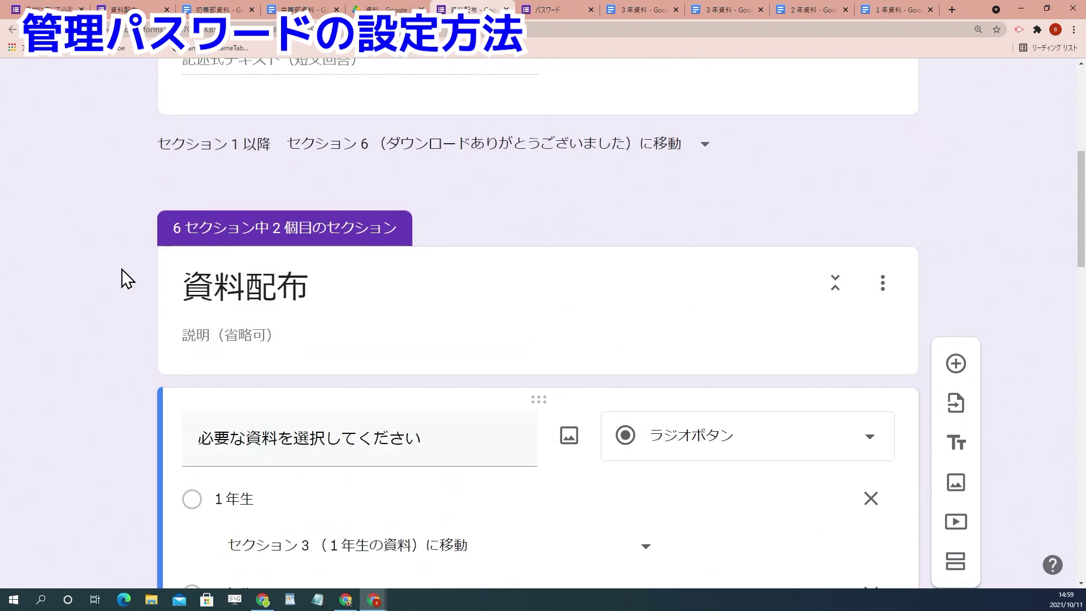
scroll(654, 324, "up", 7)
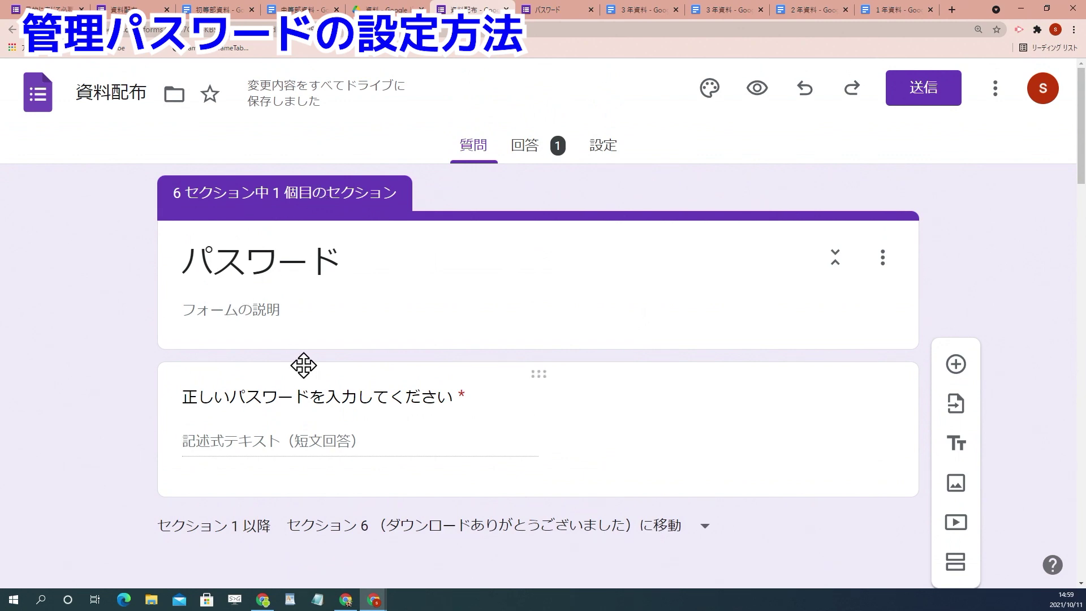
scroll(303, 368, "down", 4)
scroll(350, 368, "down", 5)
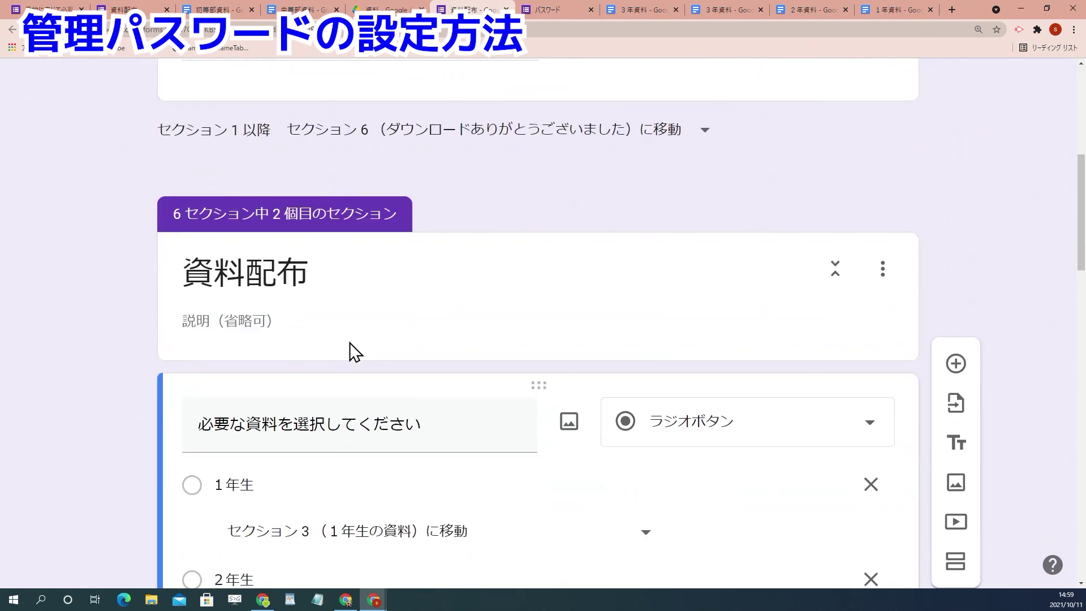
scroll(435, 447, "down", 7)
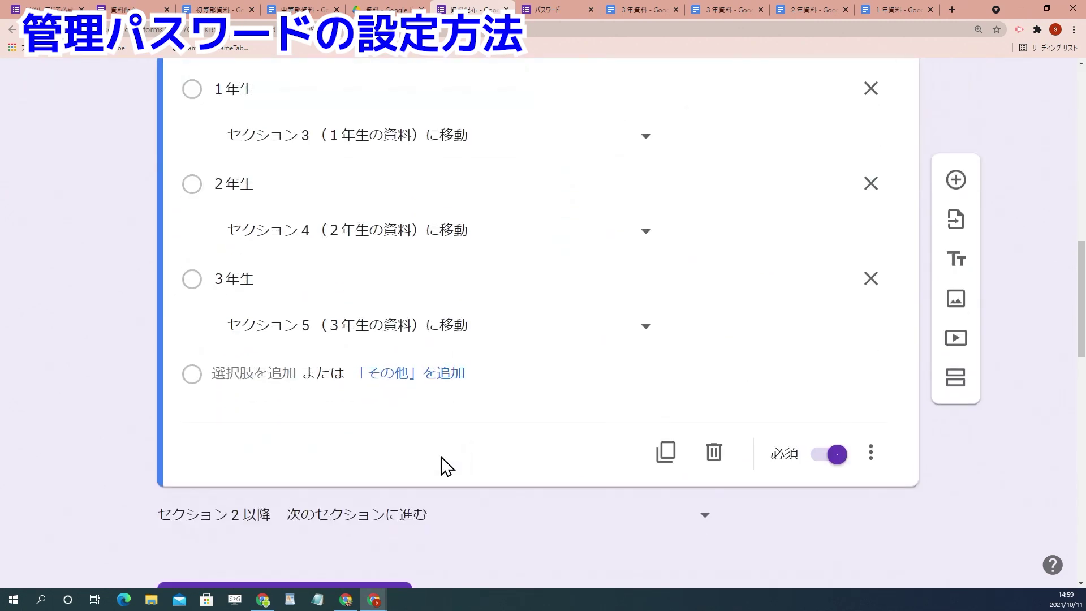
scroll(485, 429, "up", 10)
scroll(667, 308, "up", 6)
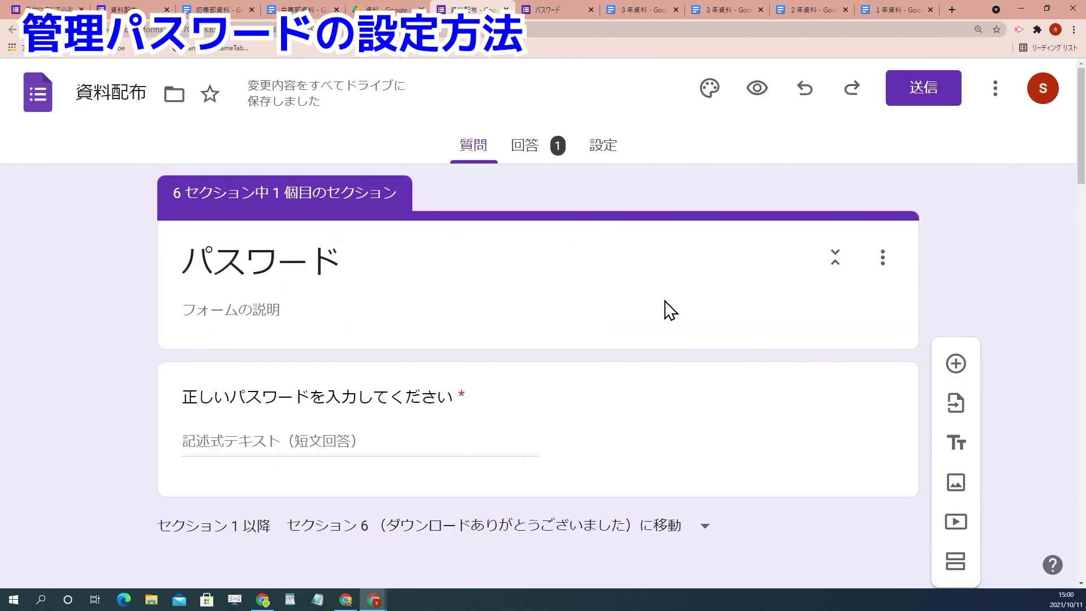
scroll(666, 307, "down", 3)
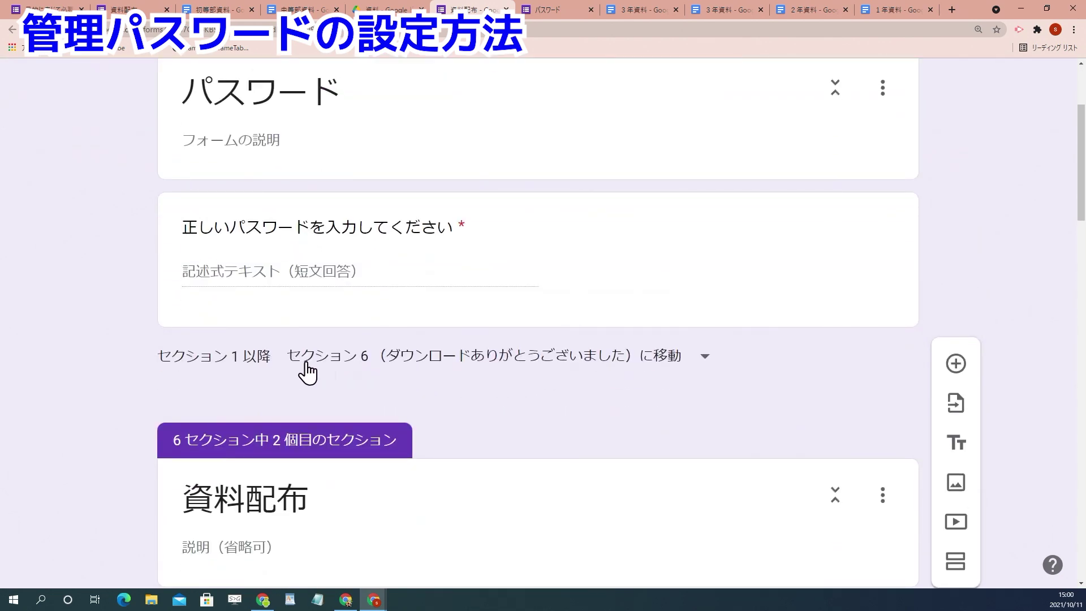
scroll(347, 279, "up", 2)
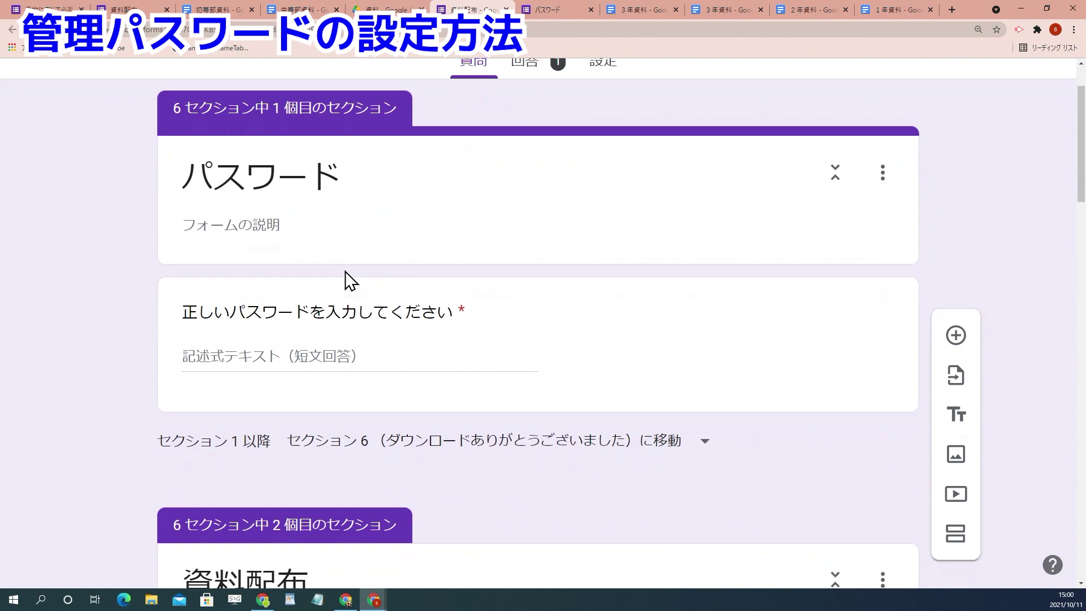
Step: Set 'after section 1' to go to section 2 (資料配布)
scroll(347, 278, "down", 1)
left_click(444, 411)
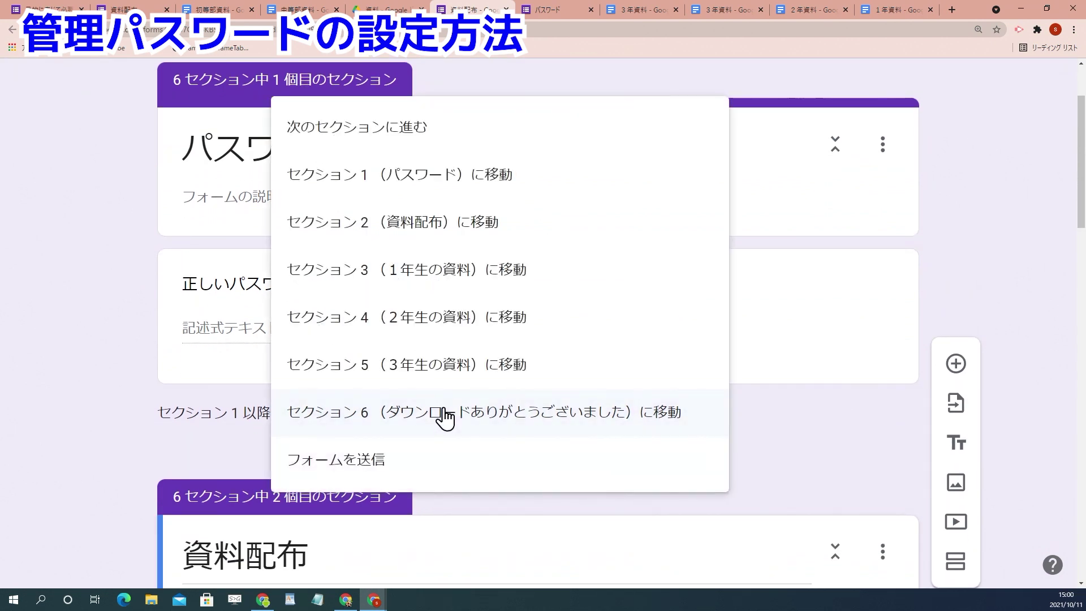
left_click(438, 237)
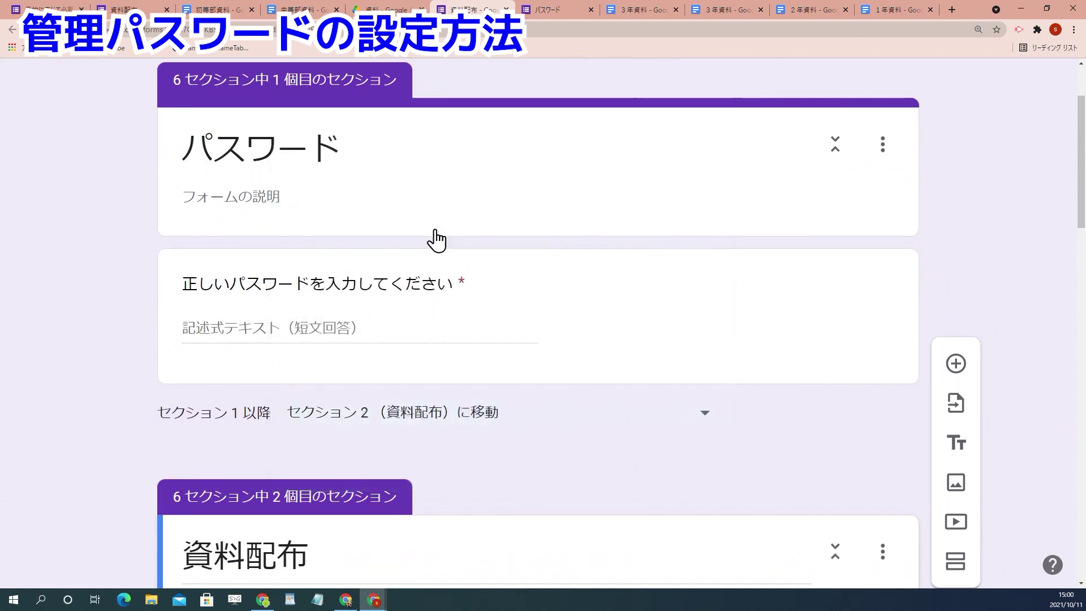
scroll(501, 460, "down", 6)
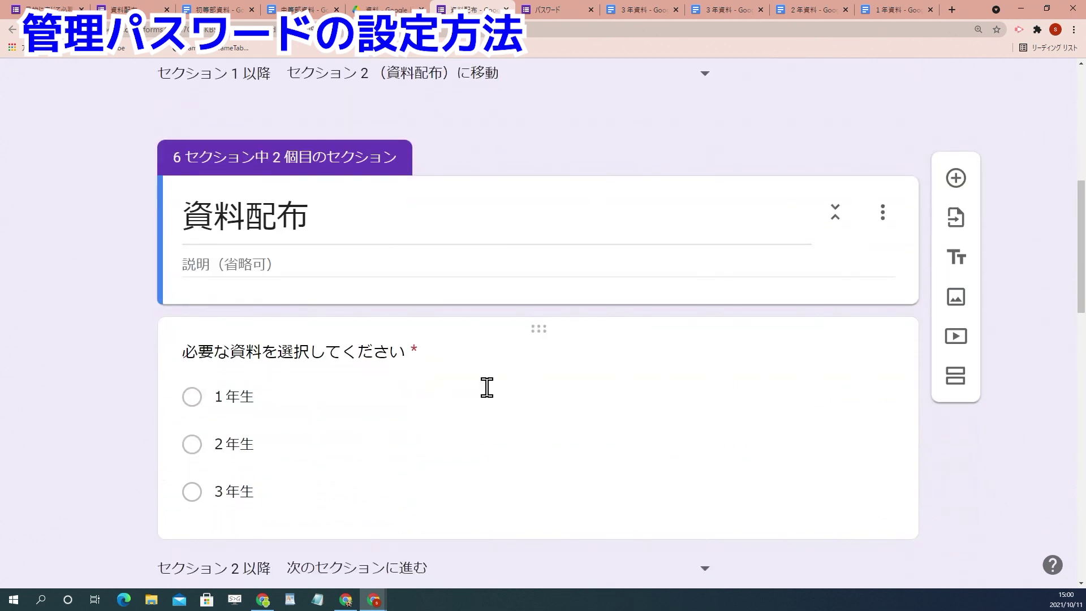
scroll(486, 391, "down", 4)
scroll(486, 390, "up", 12)
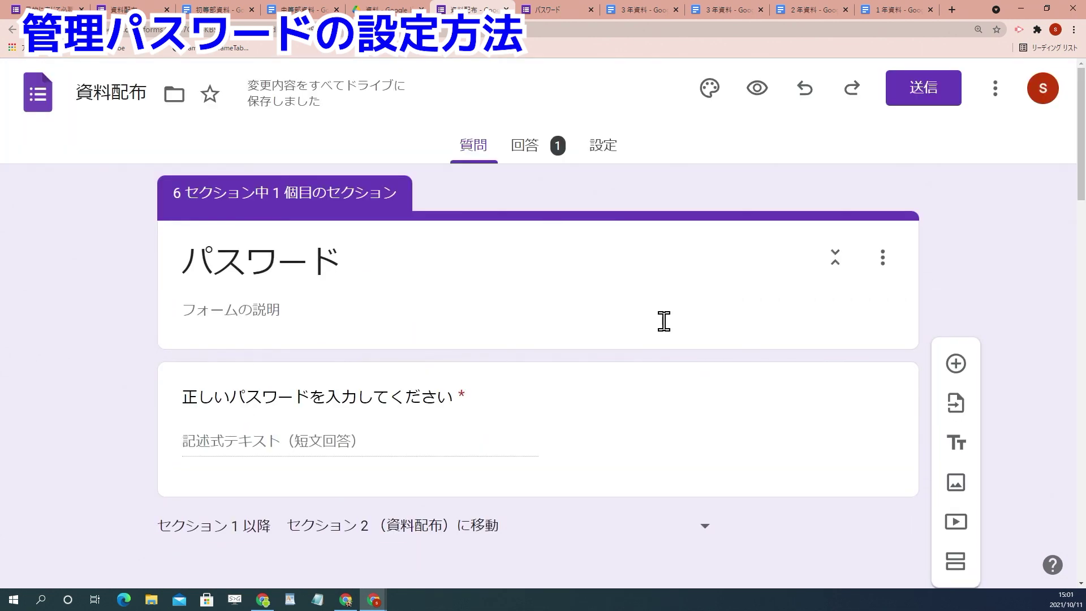
Step: In preview, try a wrong password, then the correct one, and continue with 1年生
left_click(756, 90)
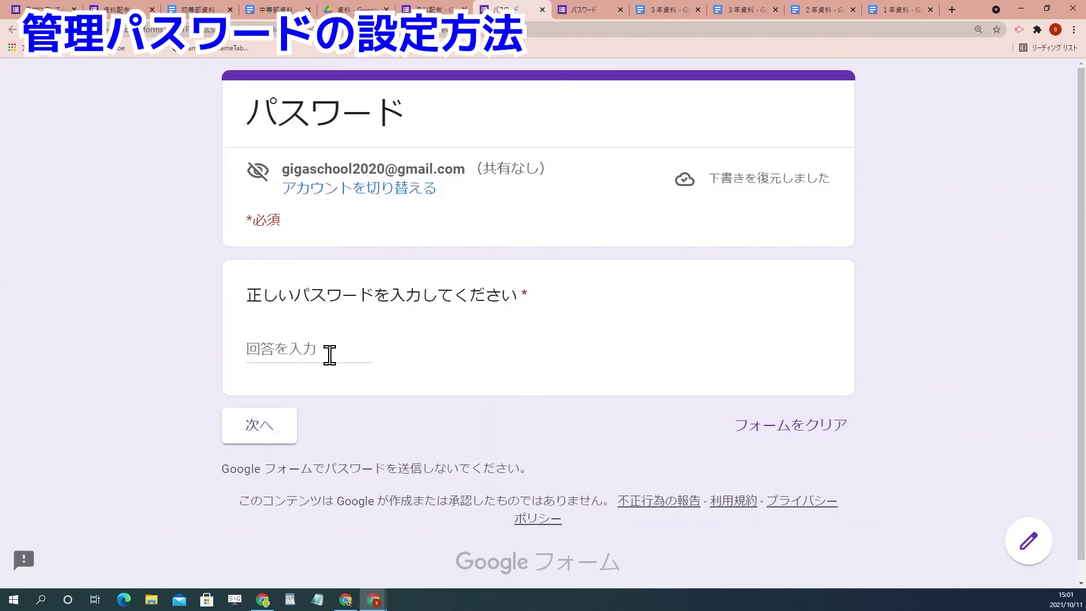
type("1231454")
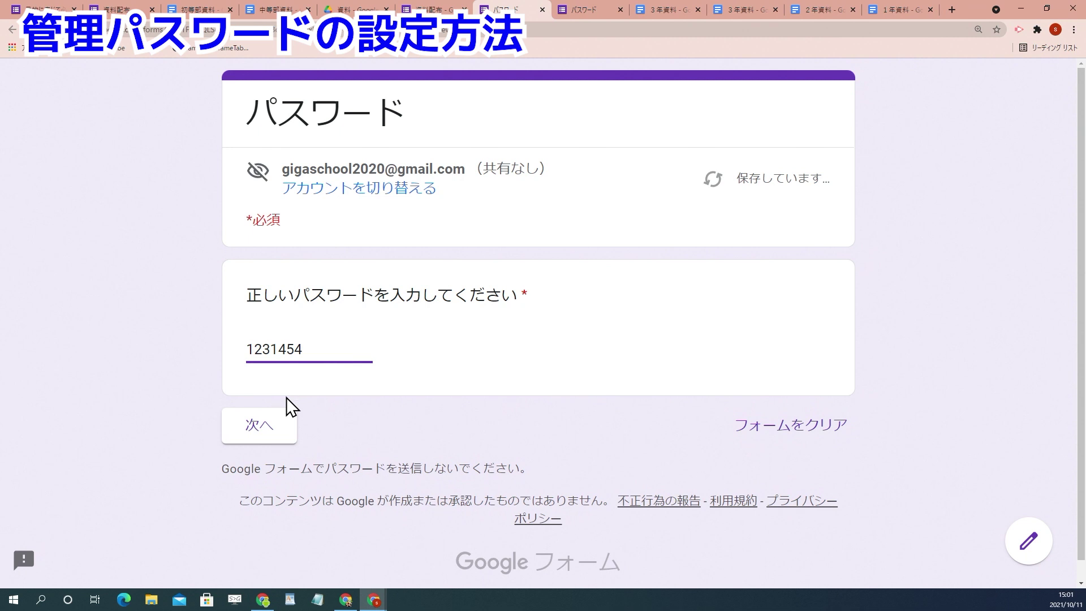
left_click(270, 424)
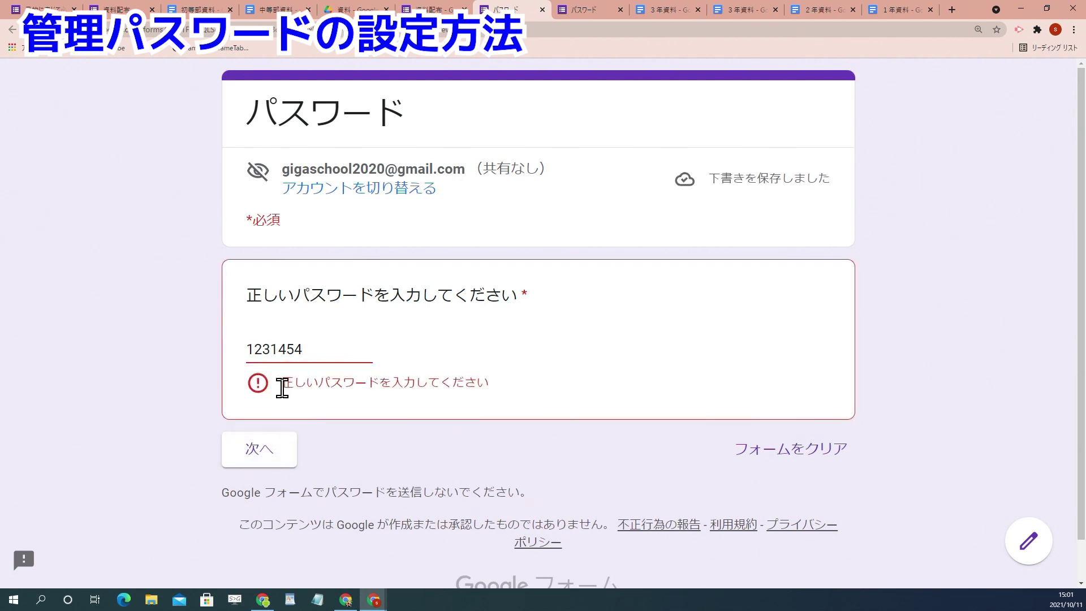
left_click_drag(336, 350, 201, 350)
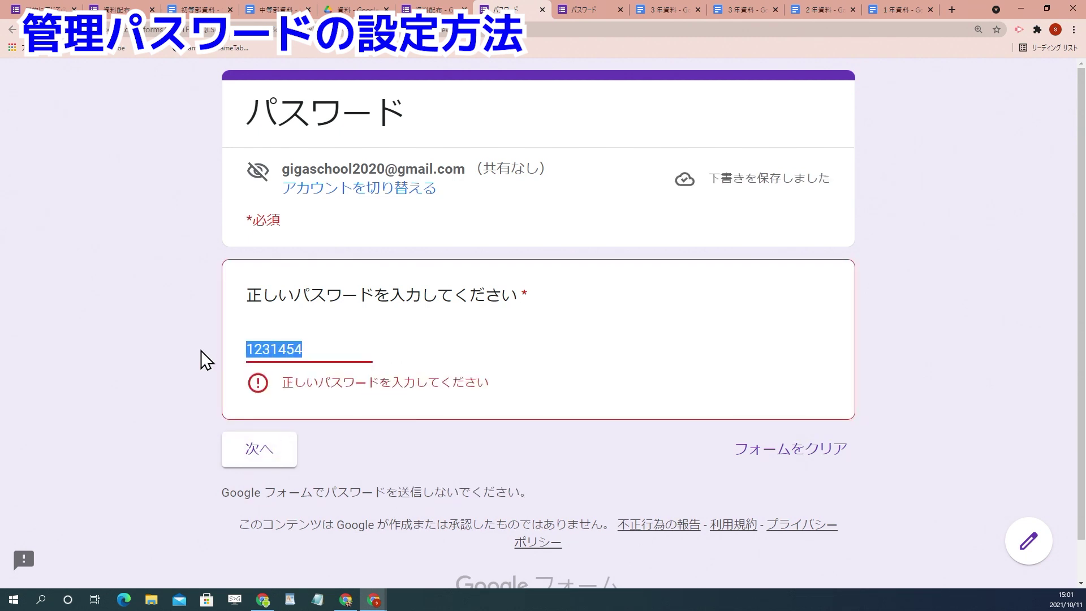
type("1234")
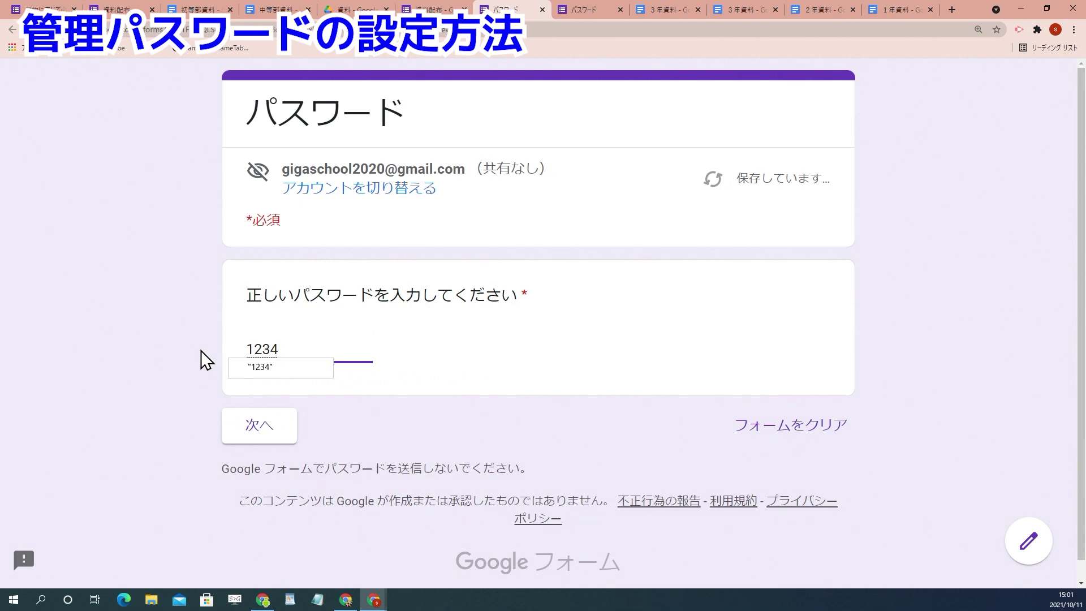
left_click(247, 421)
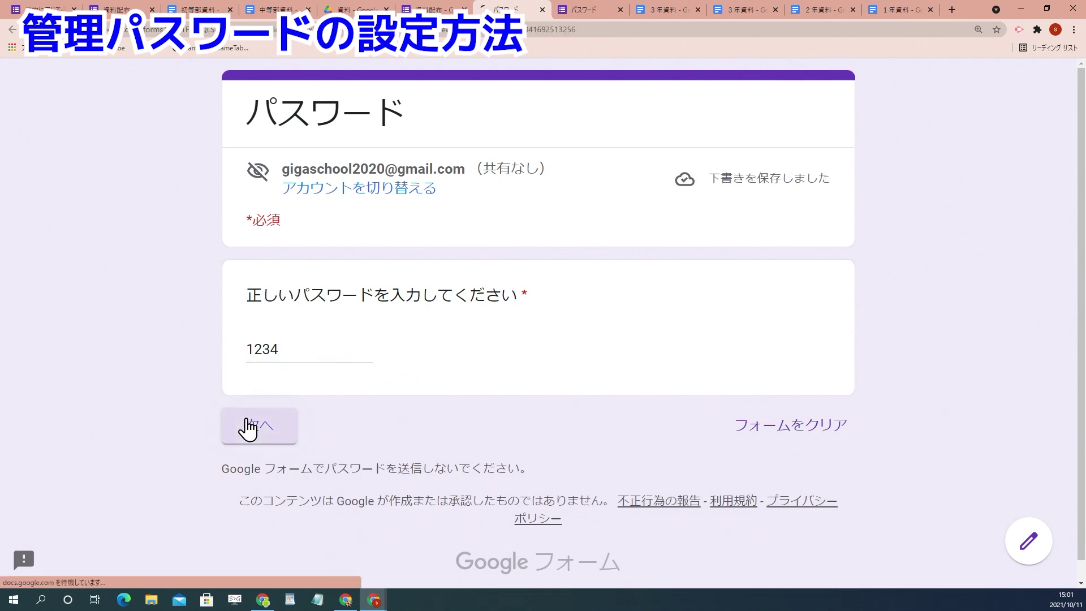
left_click(294, 392)
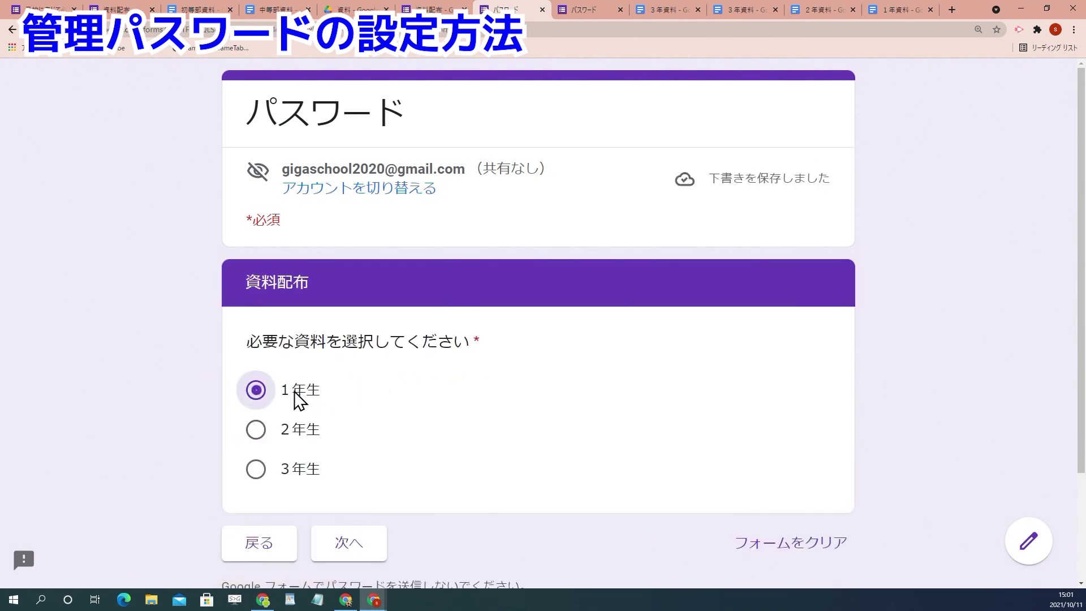
scroll(354, 446, "down", 2)
left_click(356, 446)
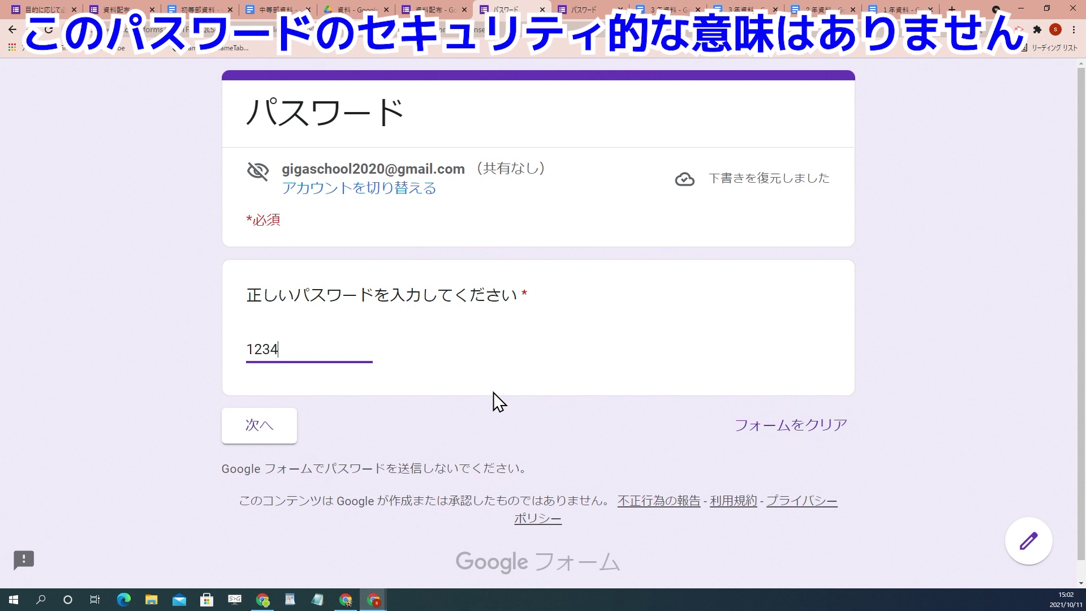
Step: Clear the password answer and open a widened DevTools panel via 検証
key("BackSpace")
key("BackSpace")
key("BackSpace")
key("BackSpace")
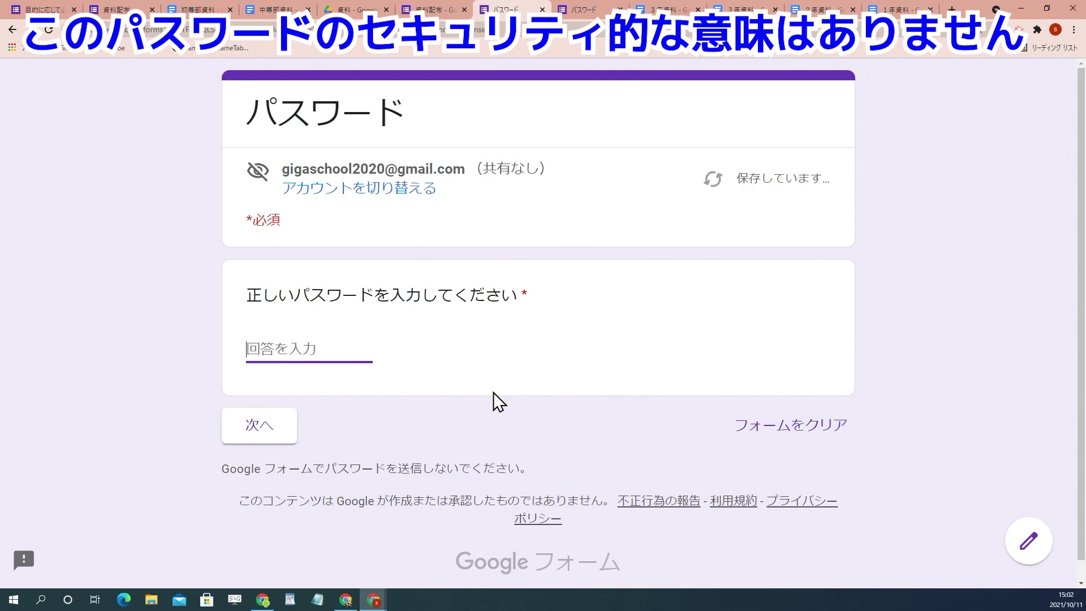
right_click(121, 270)
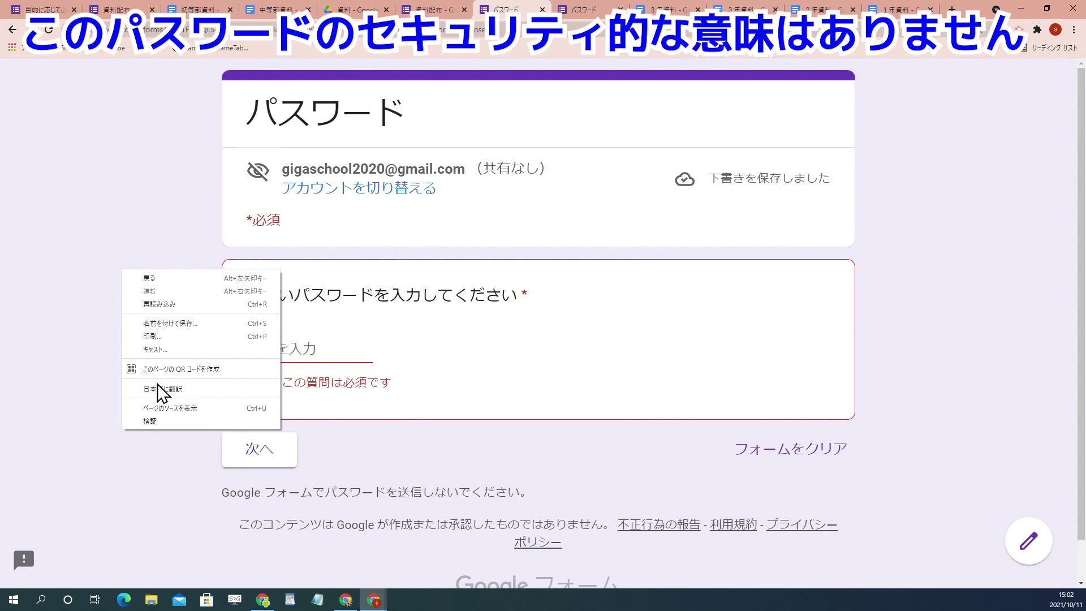
left_click(152, 422)
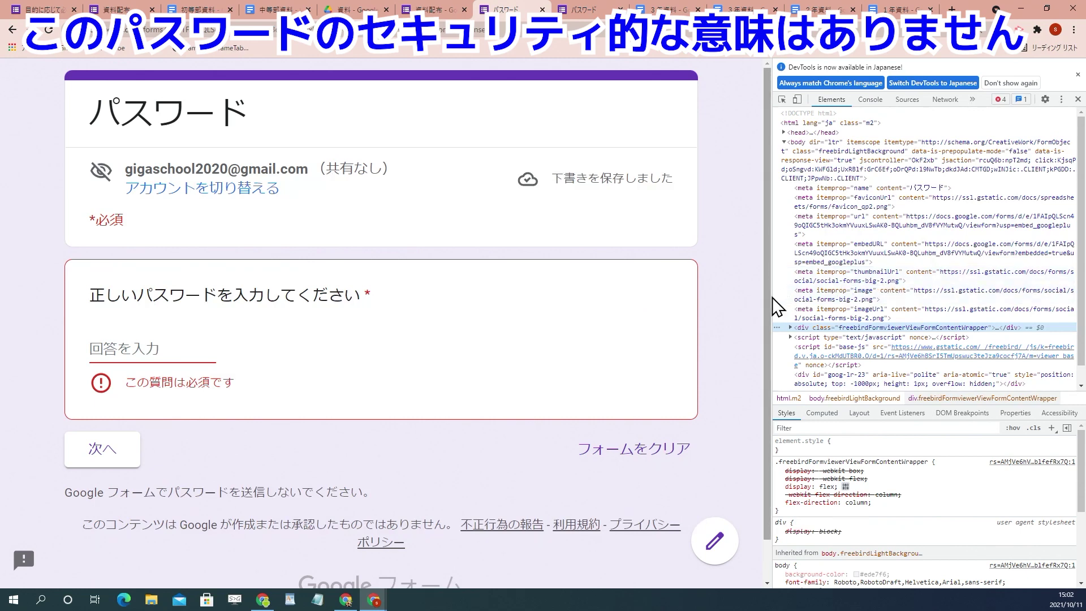
left_click_drag(771, 296, 473, 296)
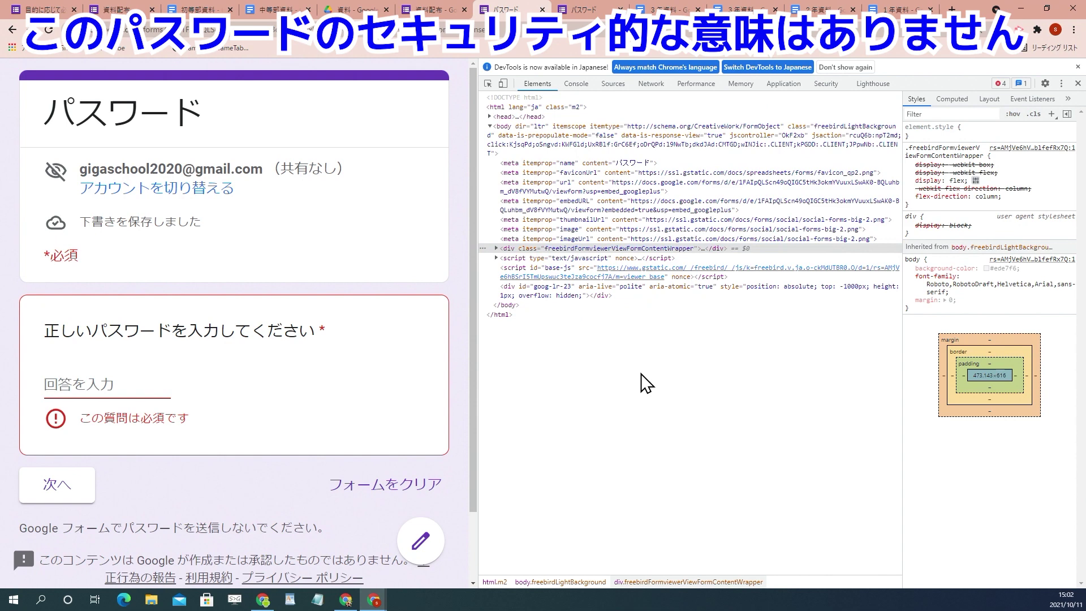
Step: Search the page source for パスワード, then for the entered password value
key("ctrl+f")
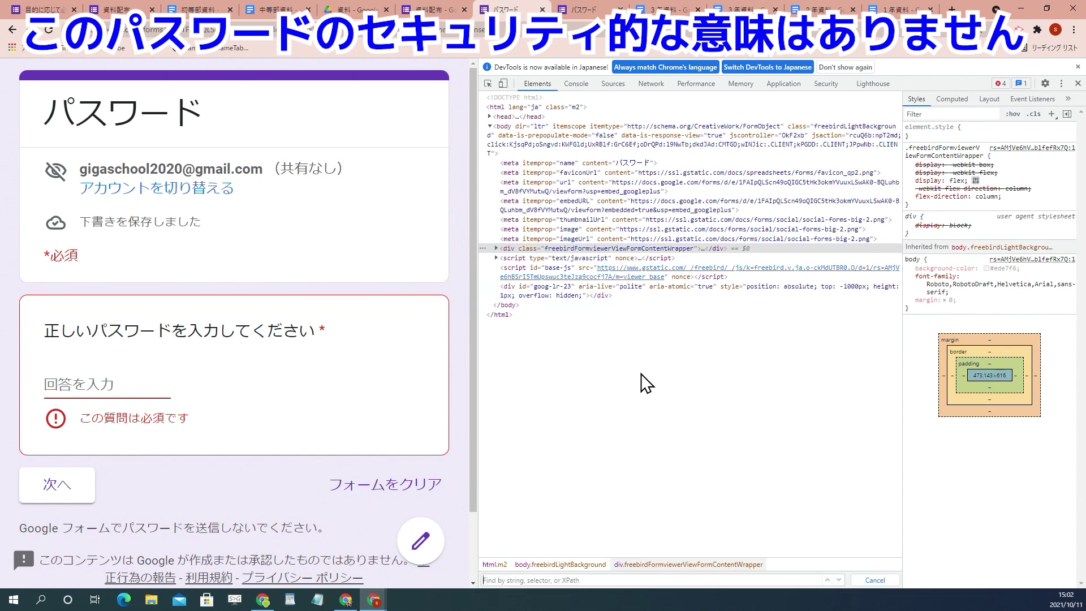
type("Pas")
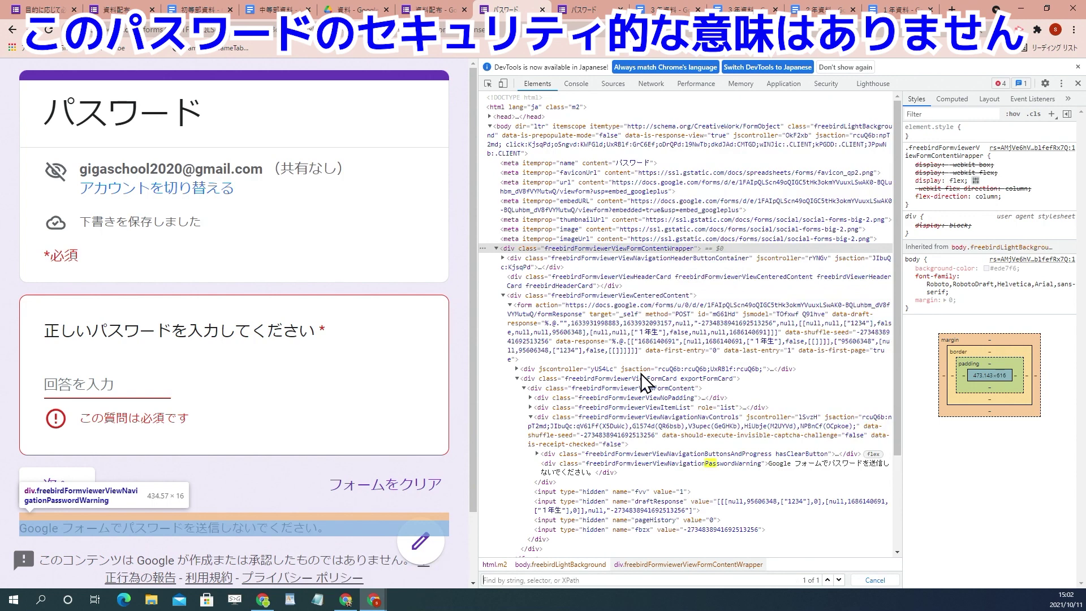
type("ぱすw")
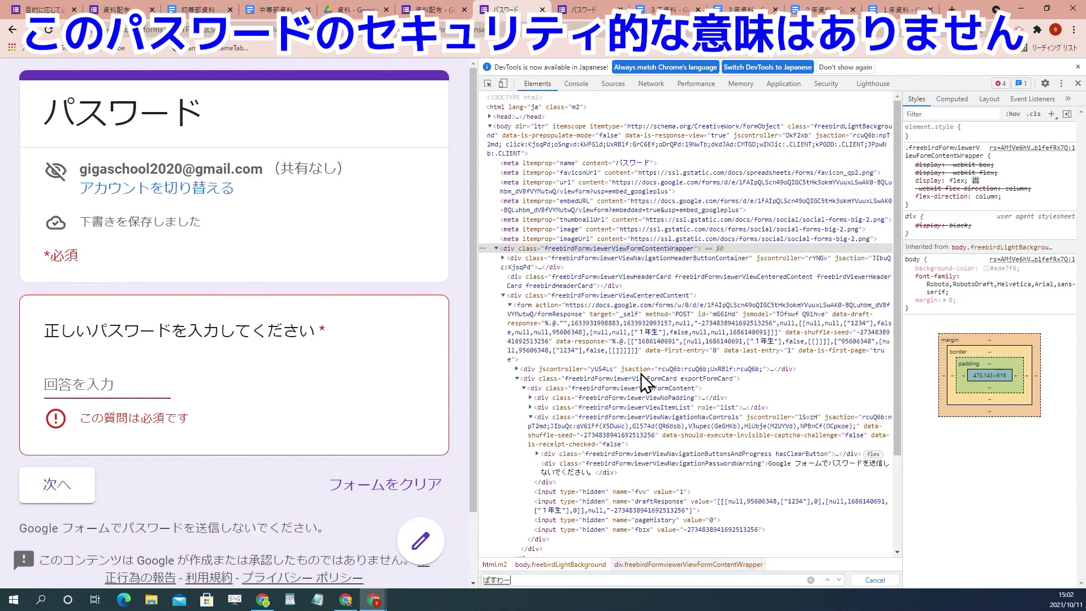
type("a-do")
key("space")
key("Return")
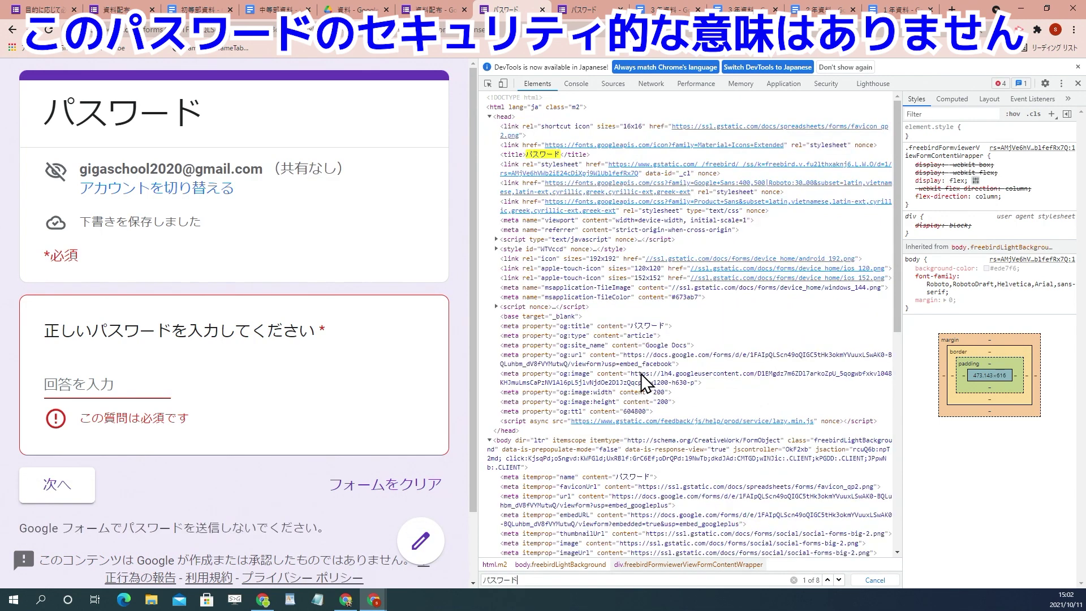
key("ctrl+a")
type("1234")
scroll(706, 396, "down", 3)
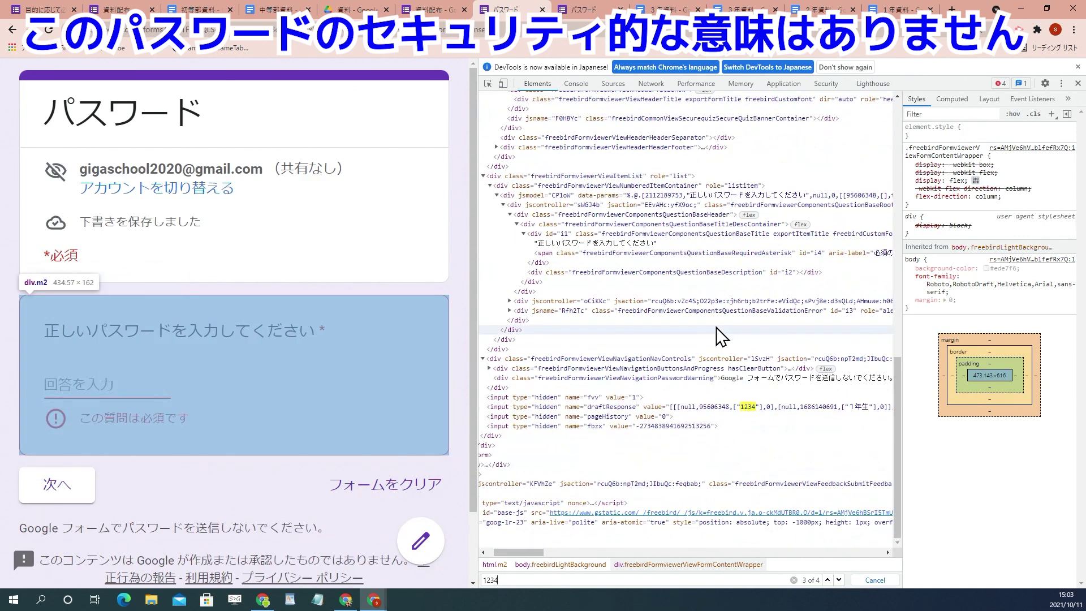